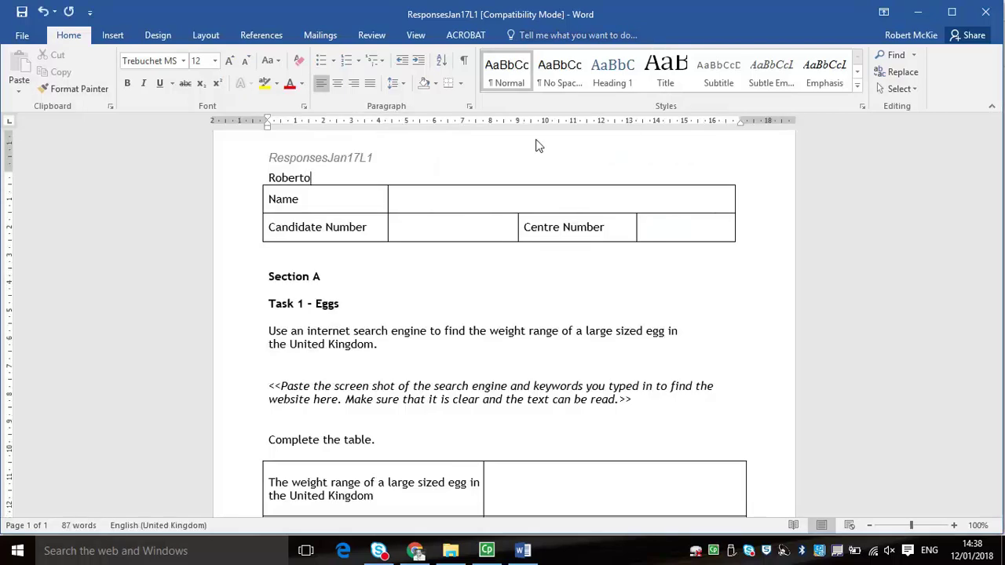
Step: Move the candidate's name from the stray line into the table's Name cell
key(shift+Home)
key(ctrl+c)
key(Delete)
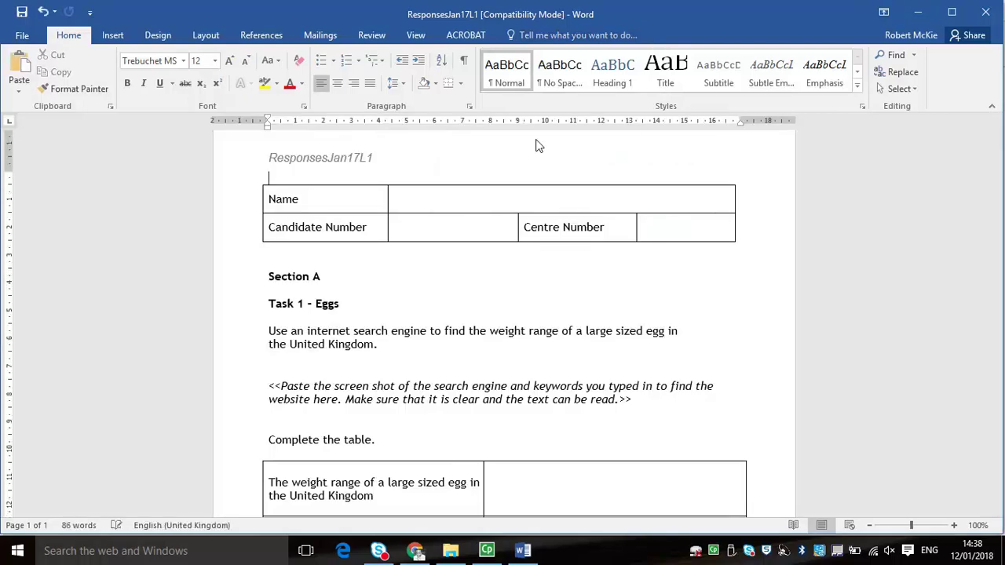
key(ctrl+Home)
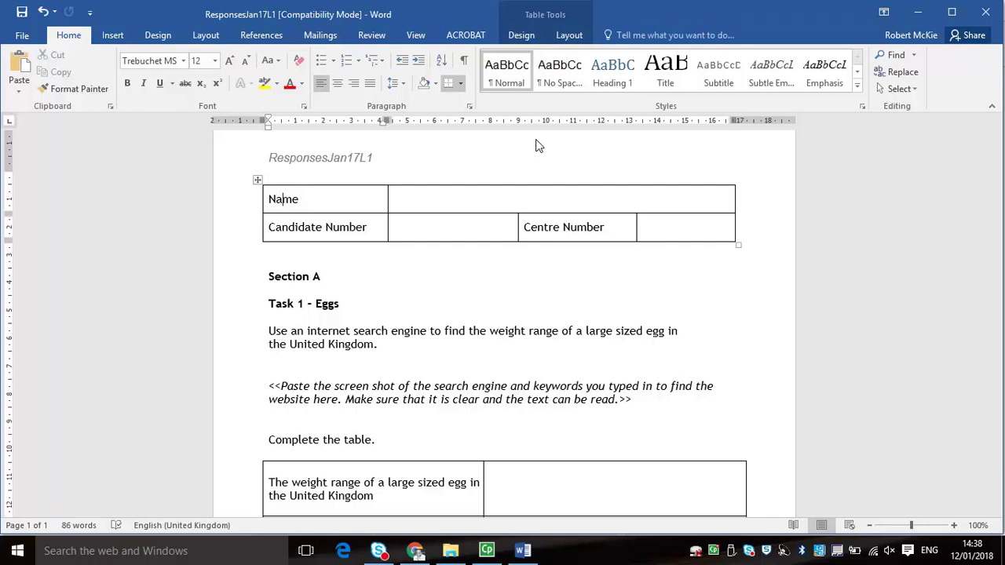
key(Tab)
key(ctrl+v)
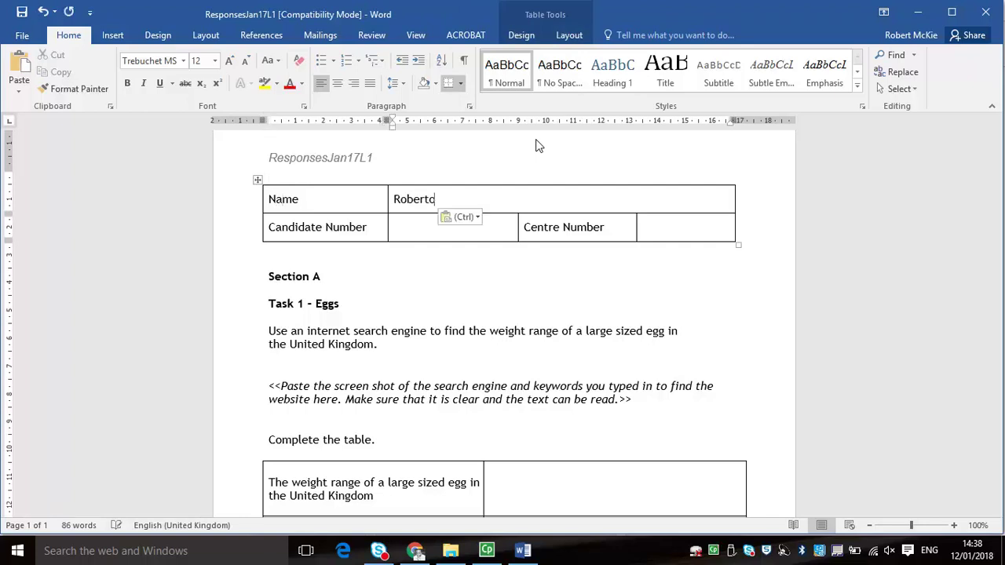
Step: Fill in the candidate and centre numbers, undo the extra row, and select the egg weight phrase
key(Tab)
key(Tab)
text(00)
key(Tab)
key(Tab)
text(000000)
key(Tab)
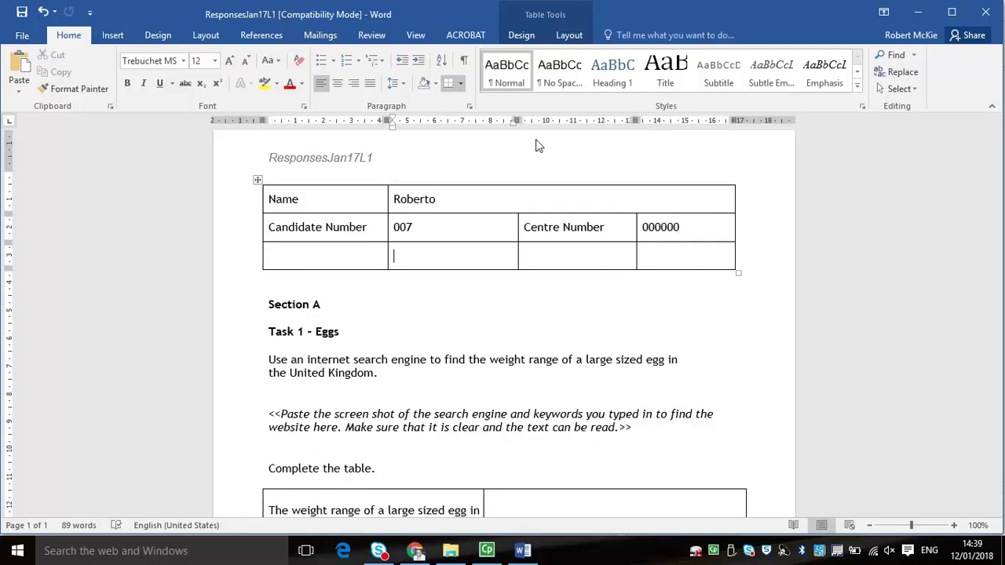
key(ctrl+z)
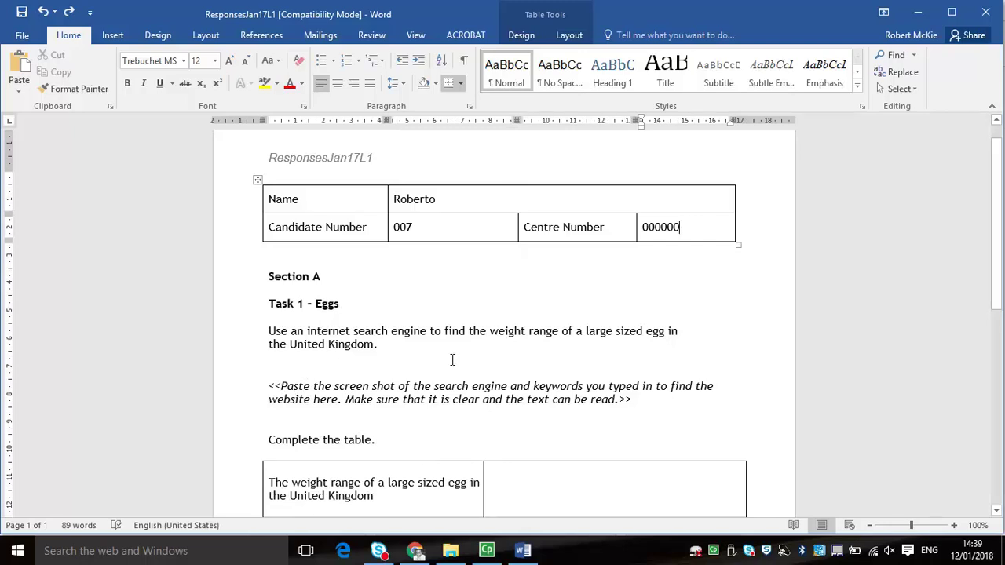
drag(510, 331, 375, 346)
key(ctrl+c)
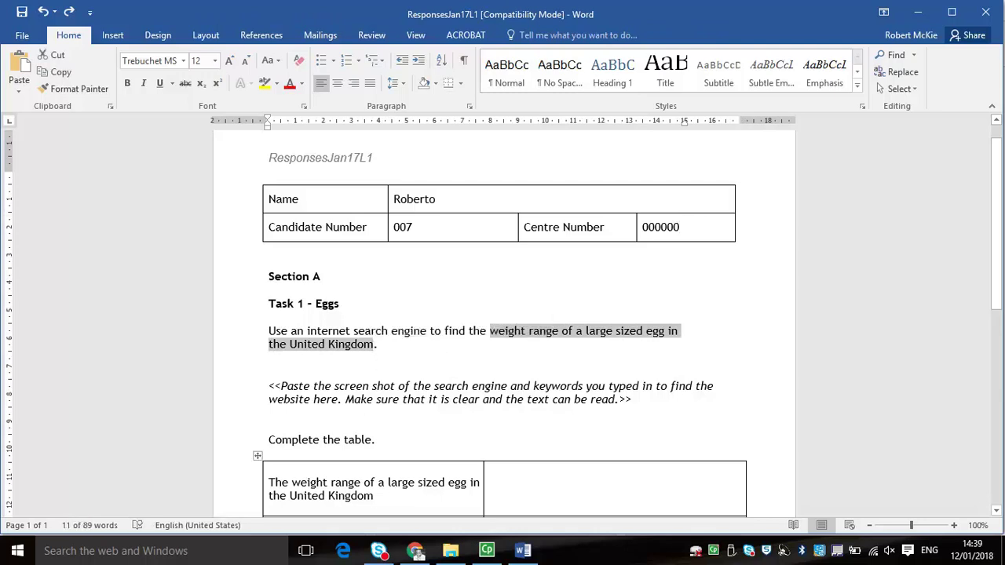
click(522, 552)
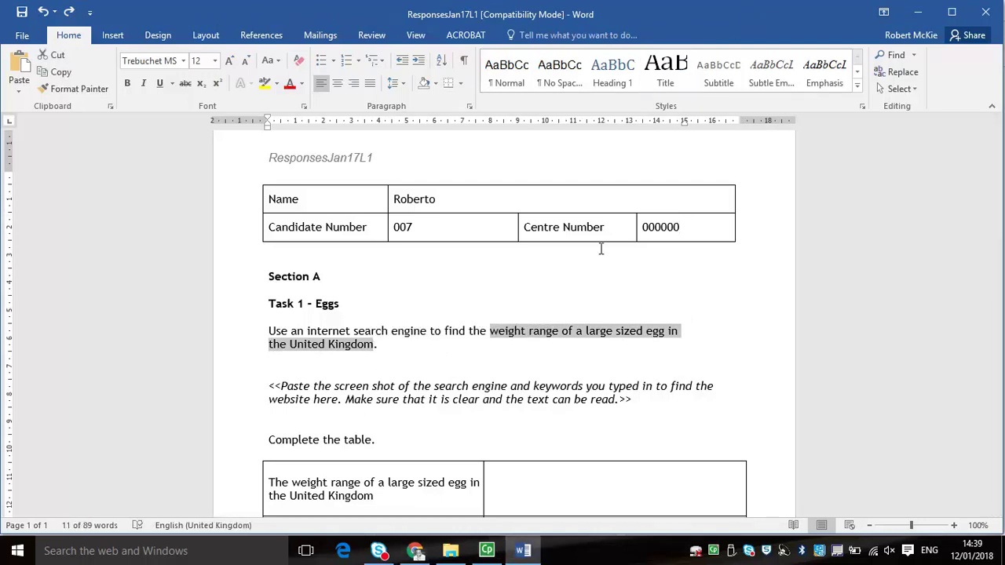
Step: Search Google for the large egg weight and copy the 63 - 73g range from egginfo
click(414, 550)
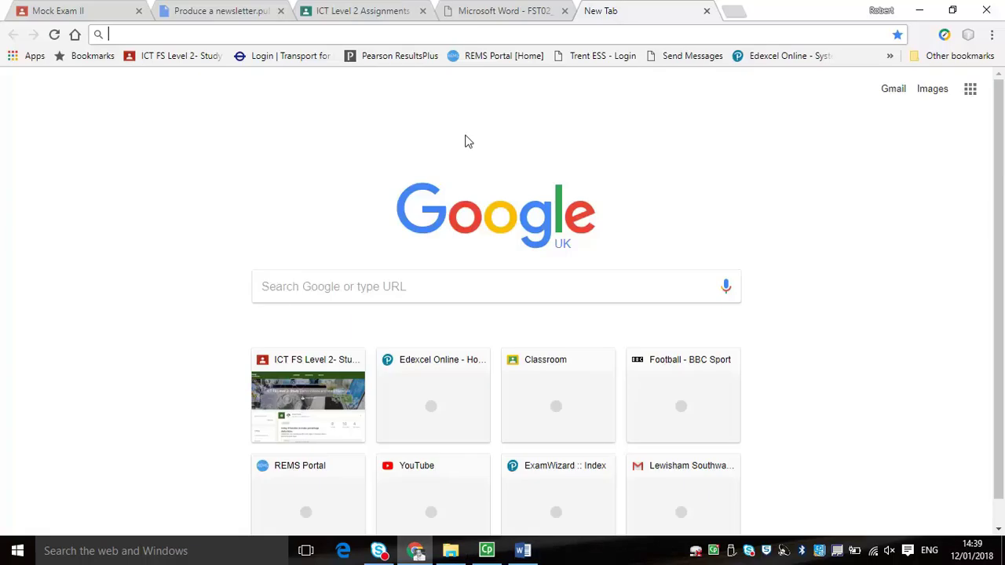
click(475, 301)
key(ctrl+v)
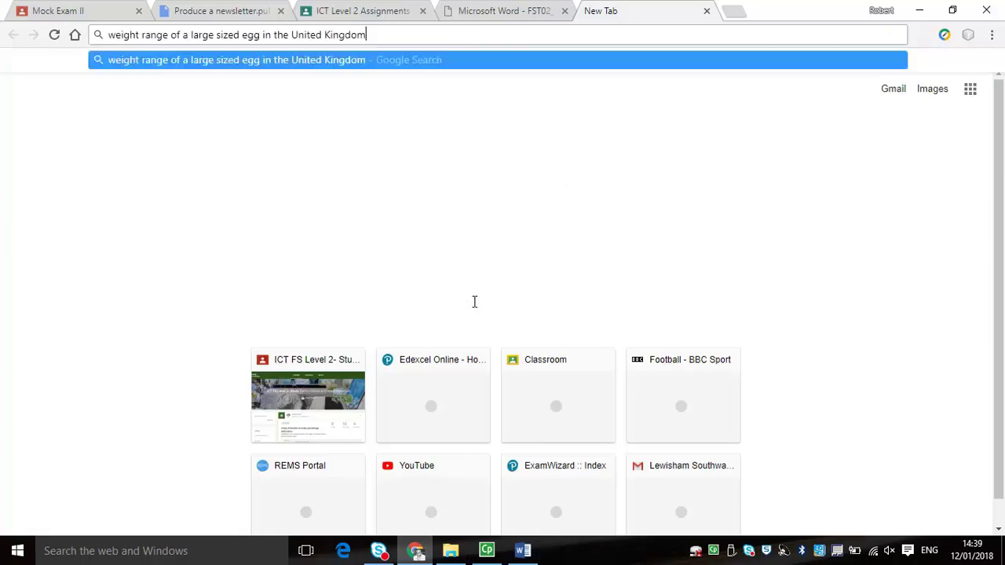
key(Return)
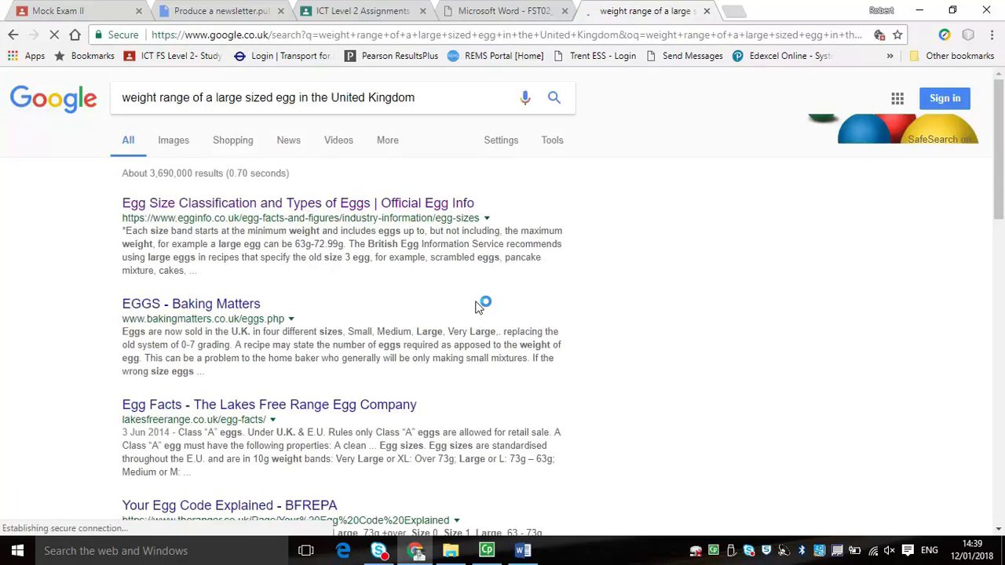
click(422, 205)
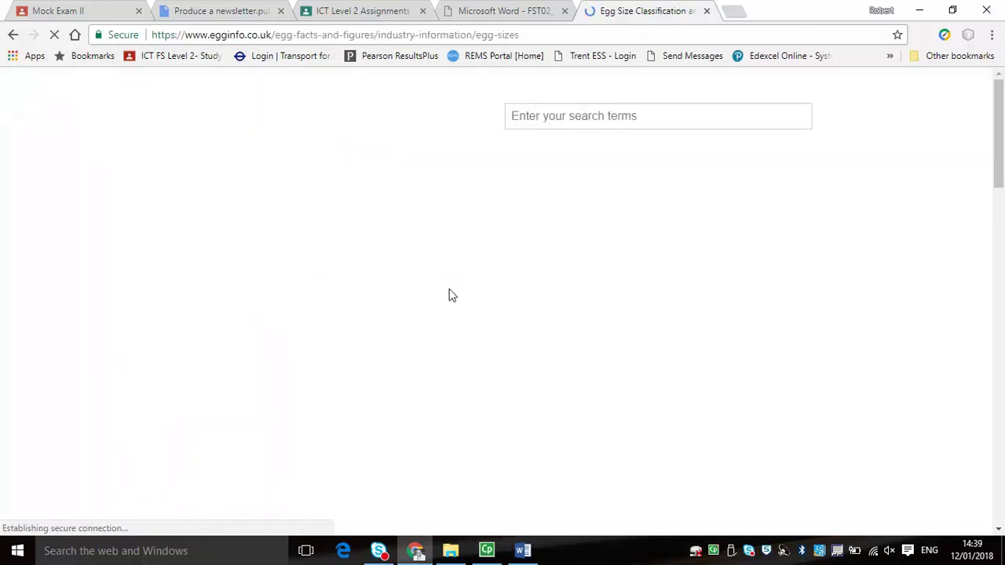
drag(301, 469, 372, 467)
key(ctrl+c)
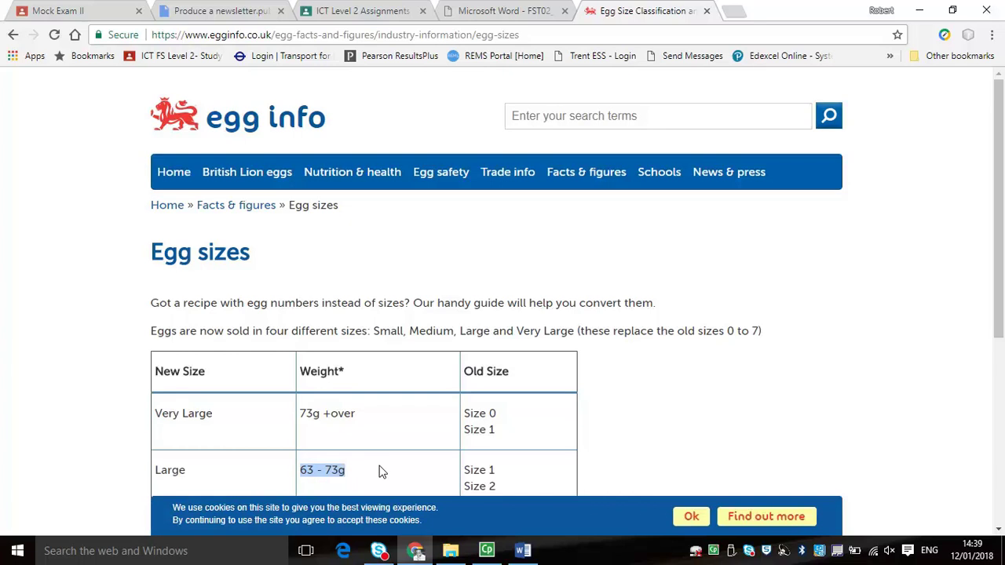
click(14, 38)
click(524, 551)
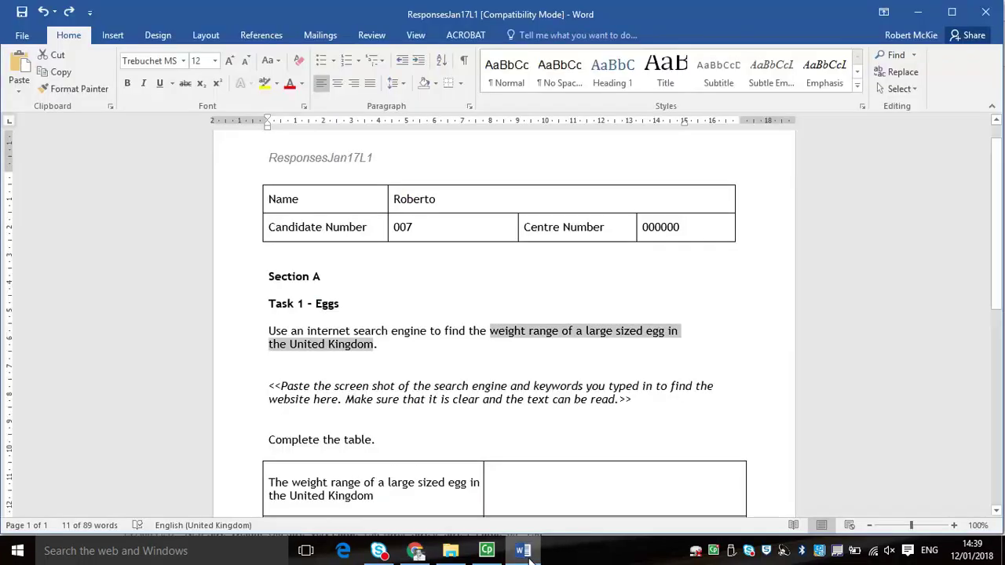
Step: Paste 63 - 73g into the weight cell and replace the placeholder with the search results screenshot
click(518, 493)
key(ctrl+v)
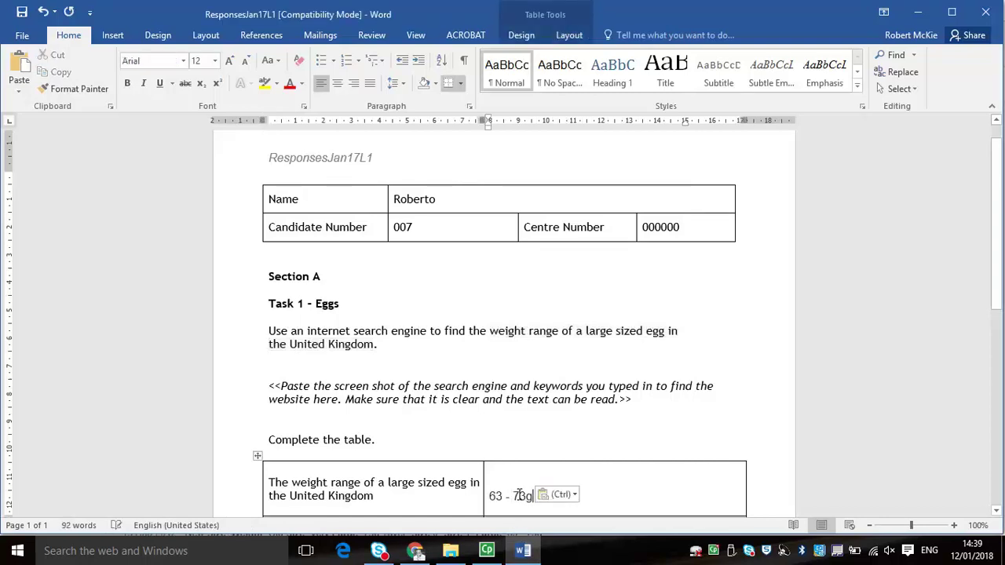
click(522, 552)
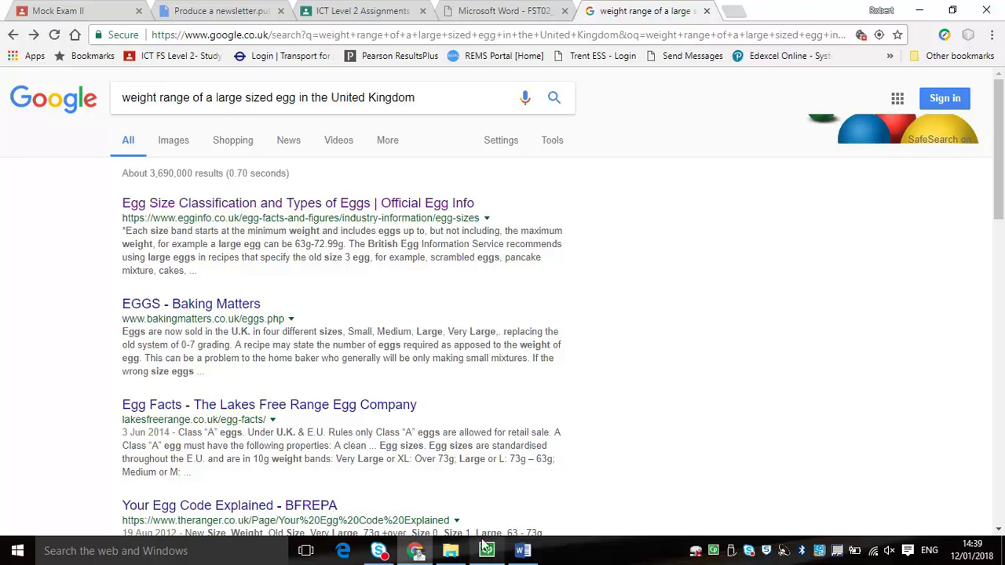
click(514, 554)
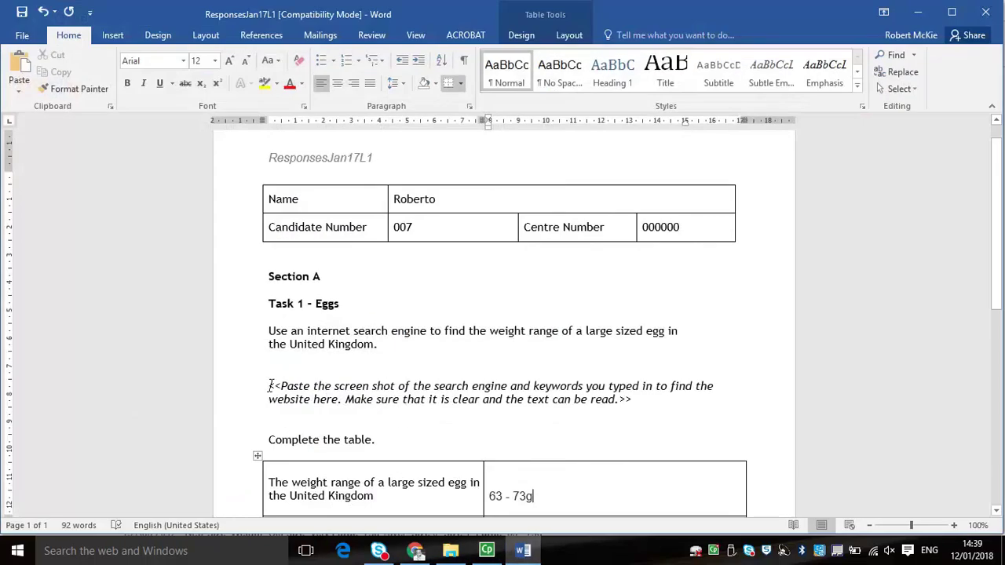
drag(270, 386, 652, 406)
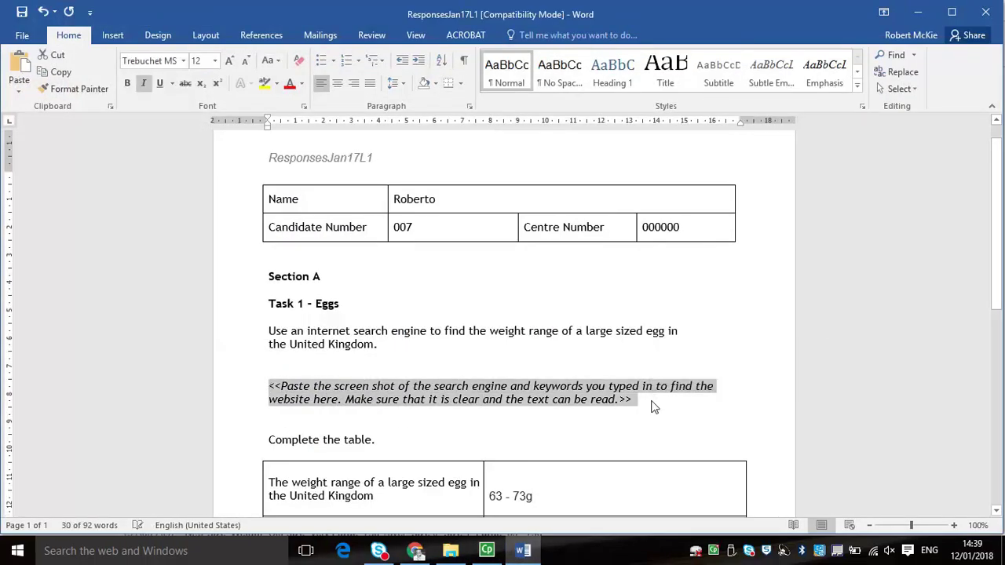
key(ctrl+v)
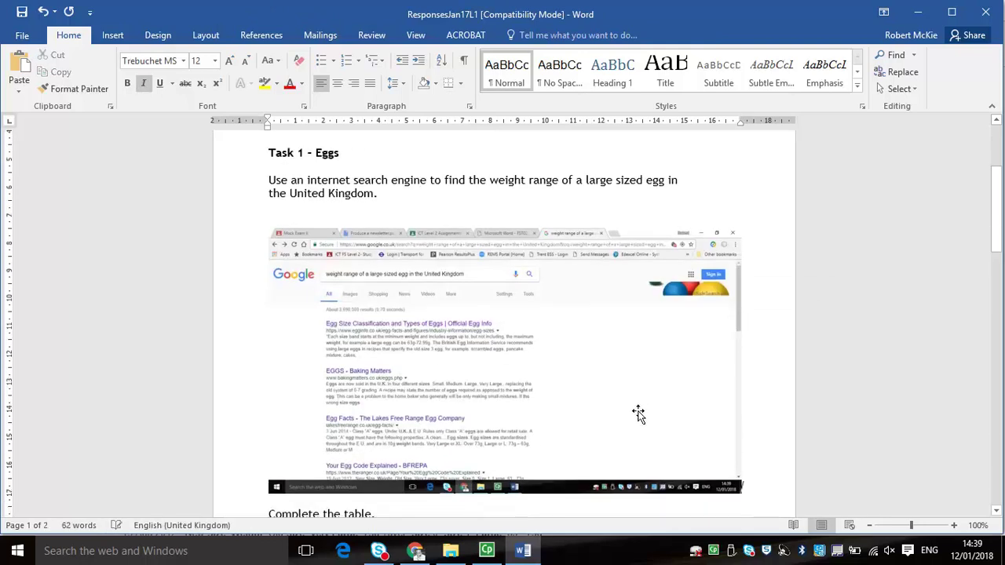
Step: Go forward to the egginfo Egg sizes page and copy its web address
click(415, 551)
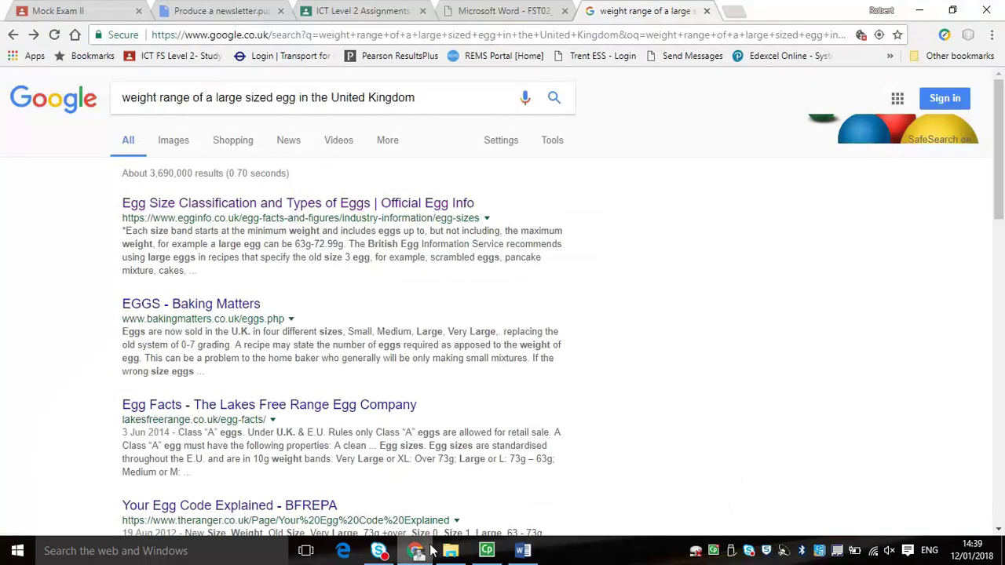
click(33, 34)
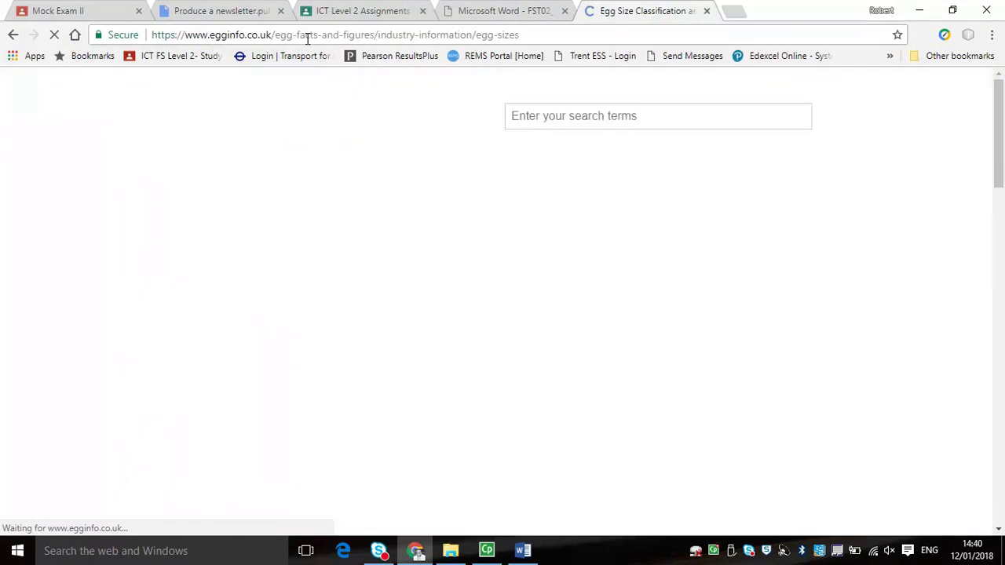
click(307, 35)
key(ctrl+c)
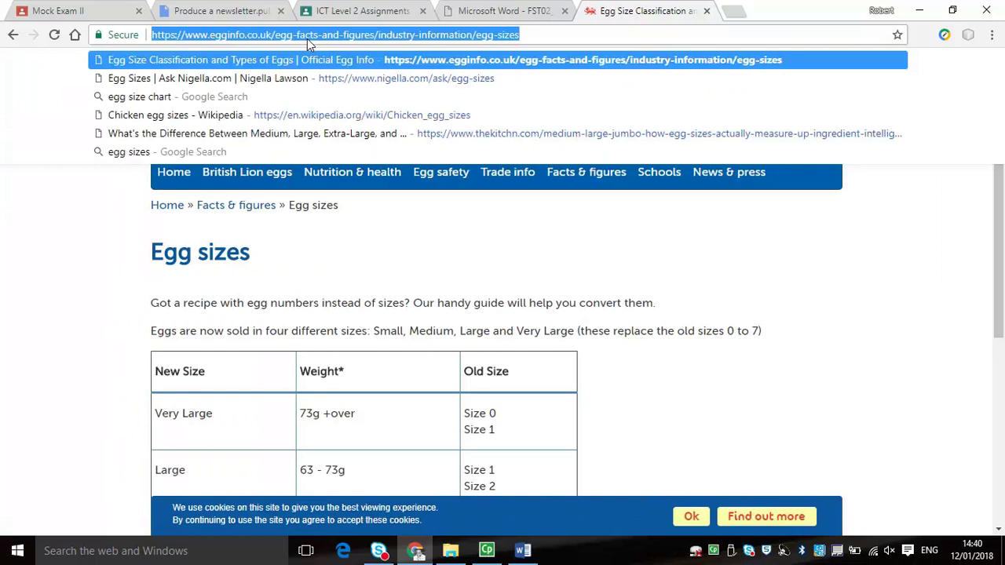
Step: Paste the egginfo address into the Website address cell as text only
click(519, 552)
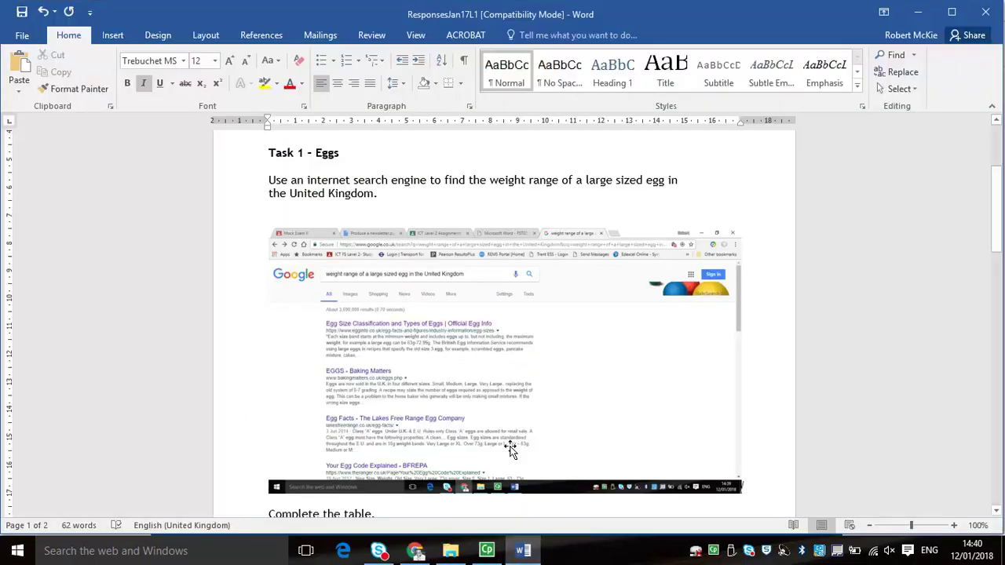
scroll(477, 469, down, 7)
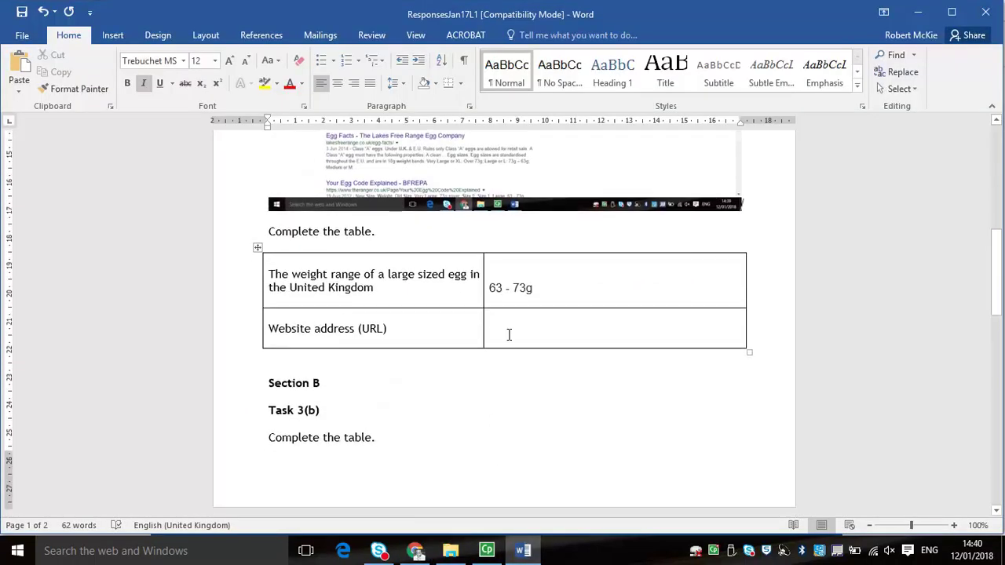
click(509, 334)
right_click(508, 333)
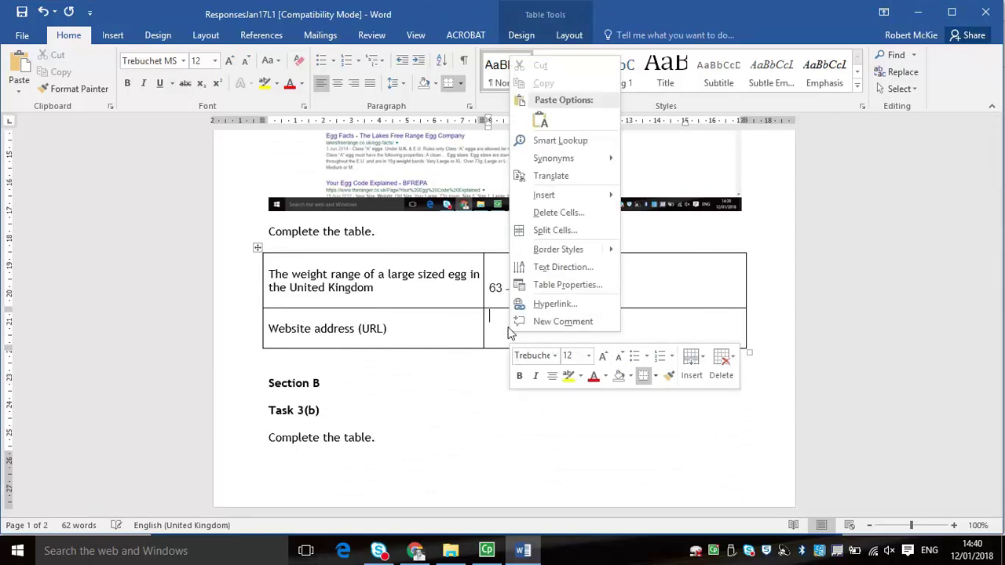
click(540, 119)
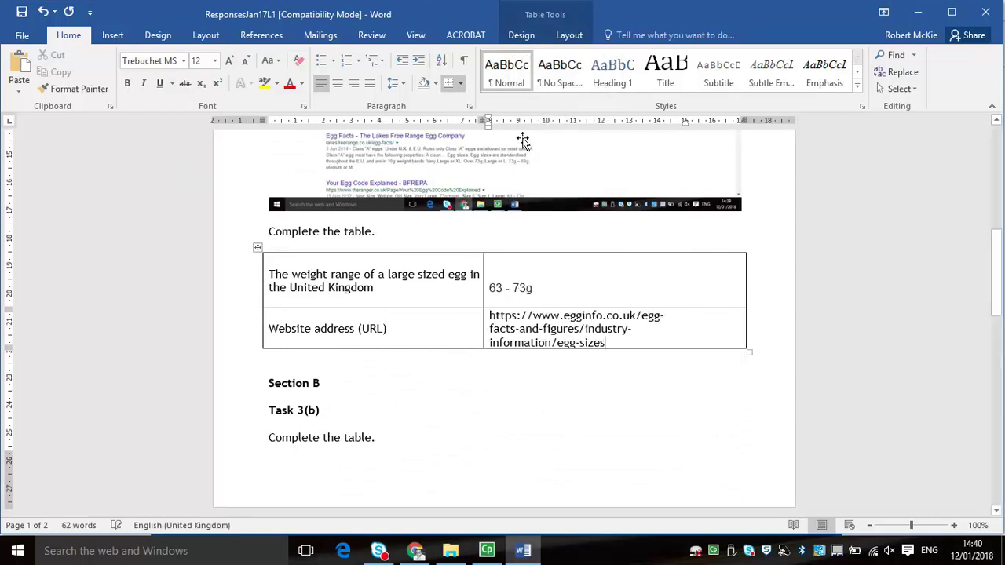
Step: View the document's File Info page, then return to the document
scroll(324, 377, up, 10)
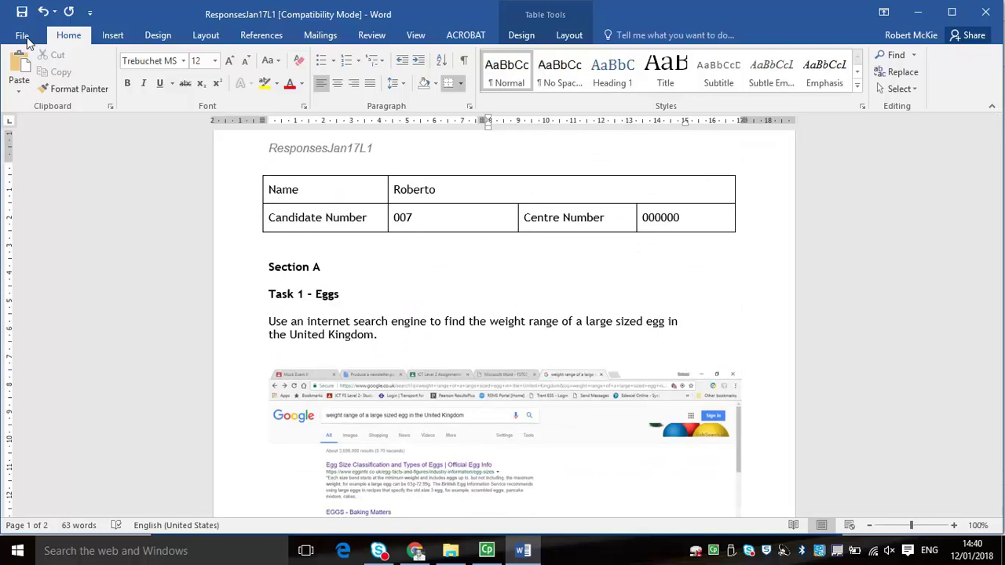
click(27, 32)
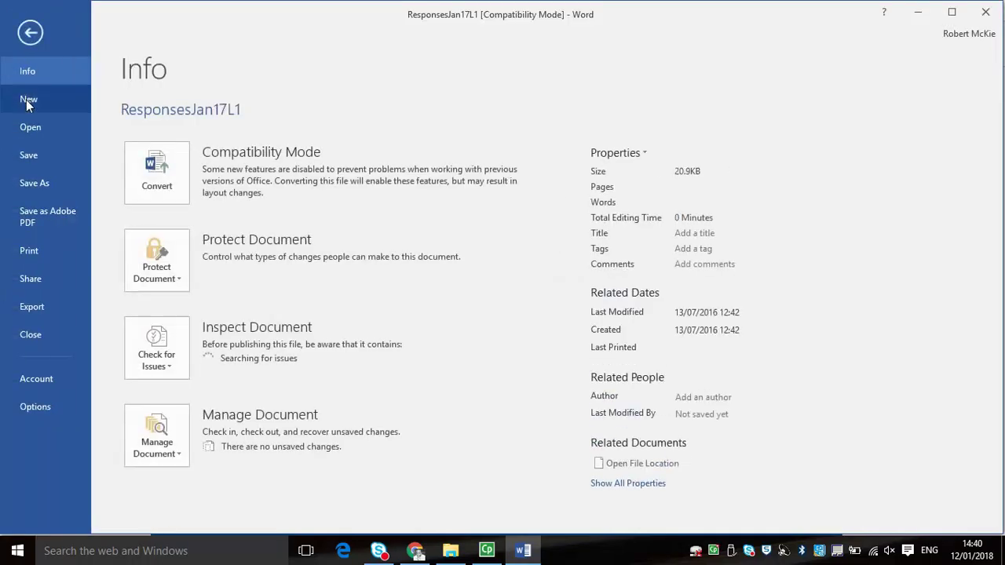
click(31, 33)
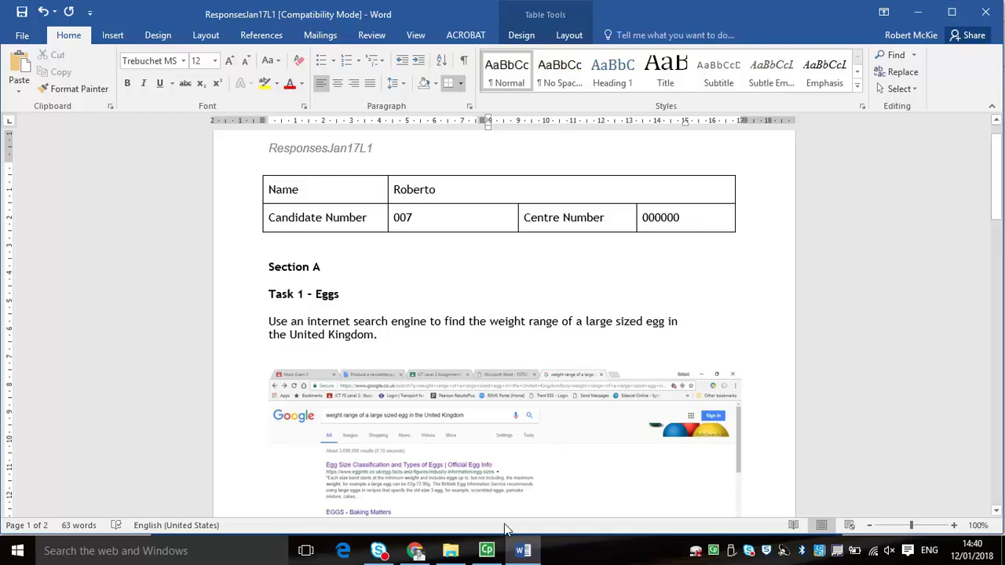
Step: Open the CardCostL1 spreadsheet from the Data-file folder in File Explorer
click(451, 551)
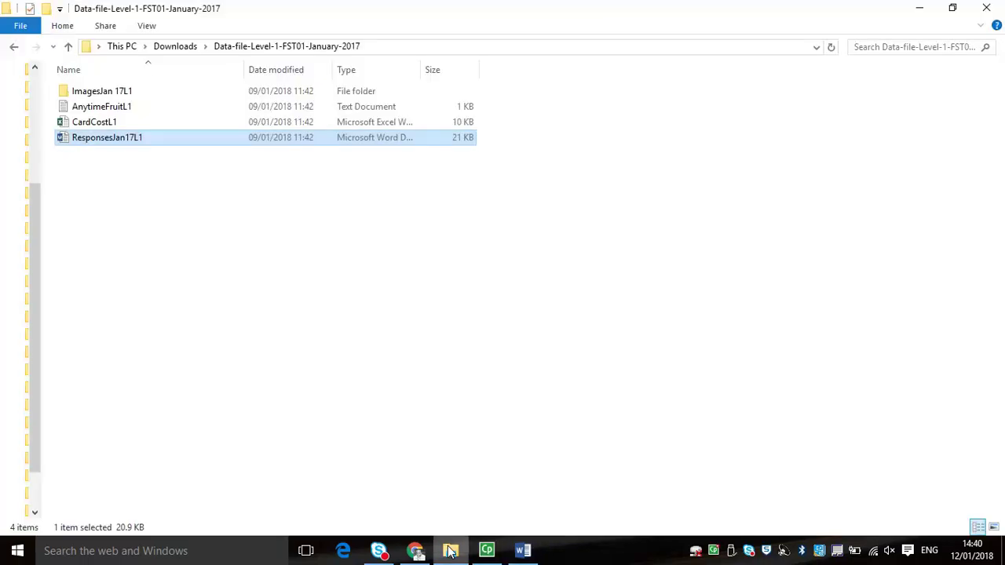
click(108, 121)
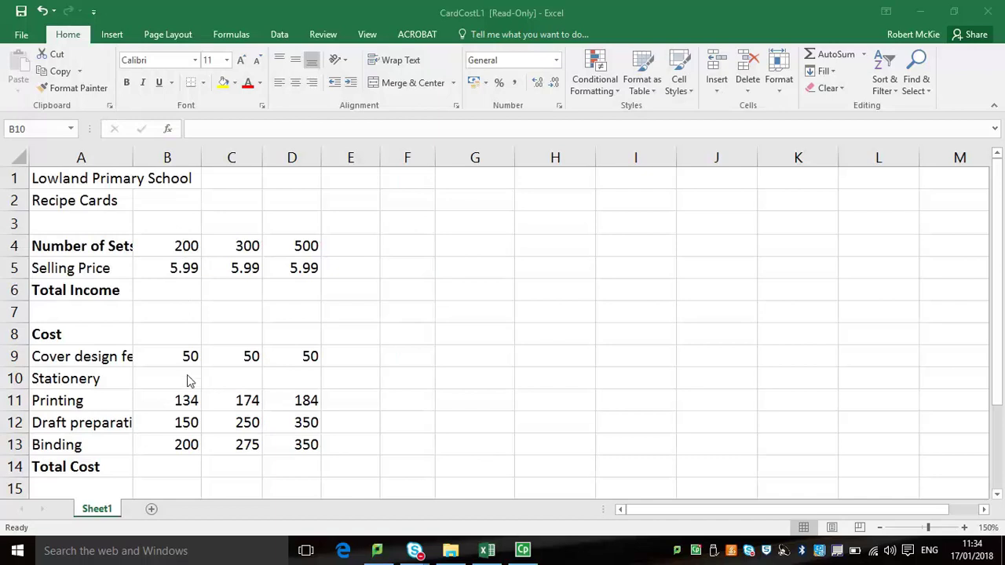
Step: Enter Stationery costs 112, 224 and 382 in B10:D10
double_click(188, 377)
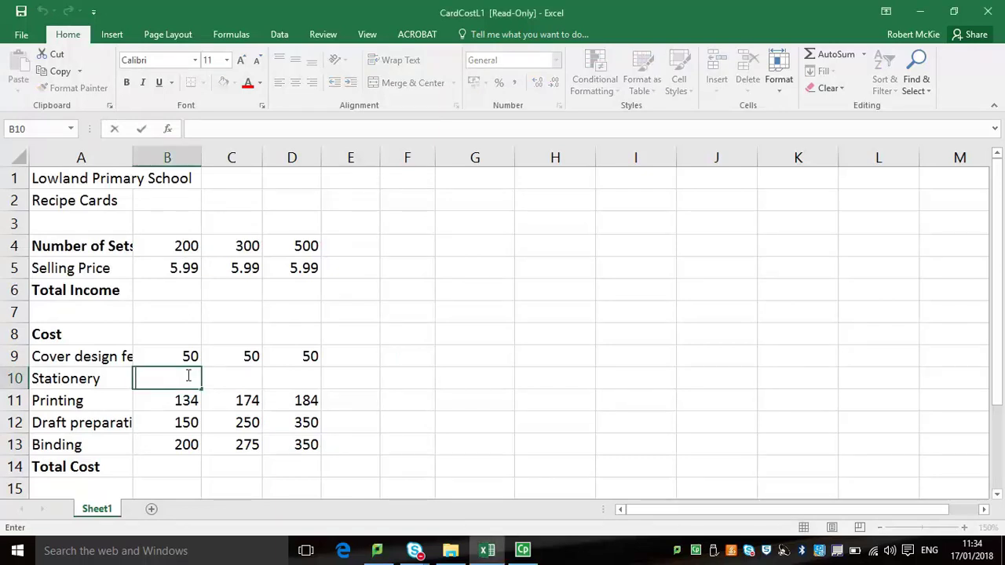
text(112)
key(Tab)
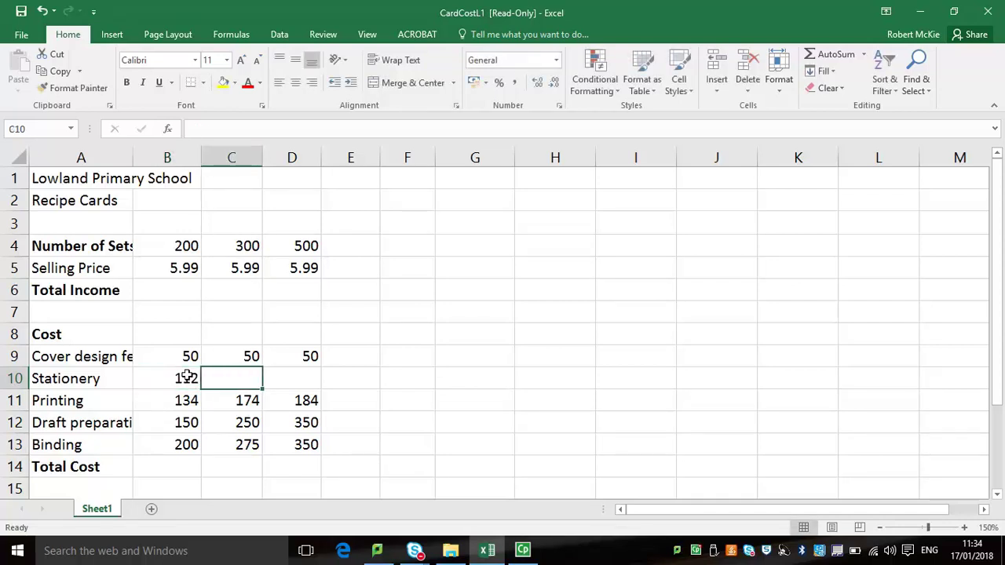
text(224)
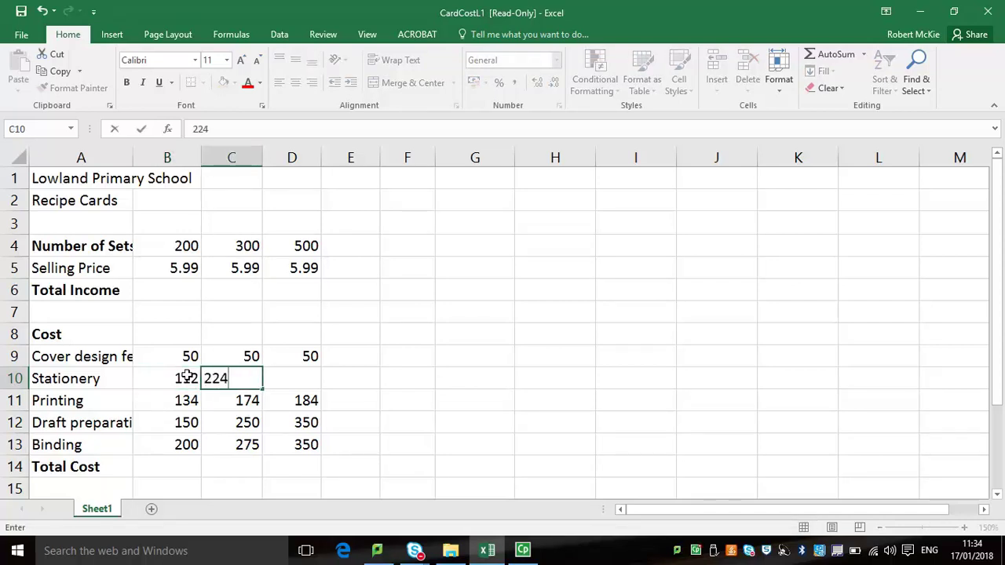
key(Tab)
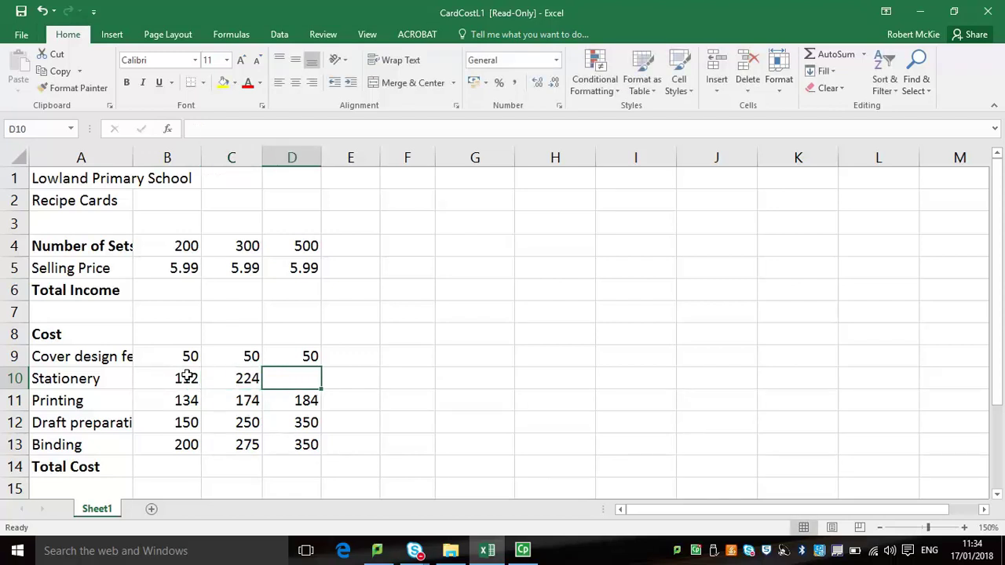
text(382)
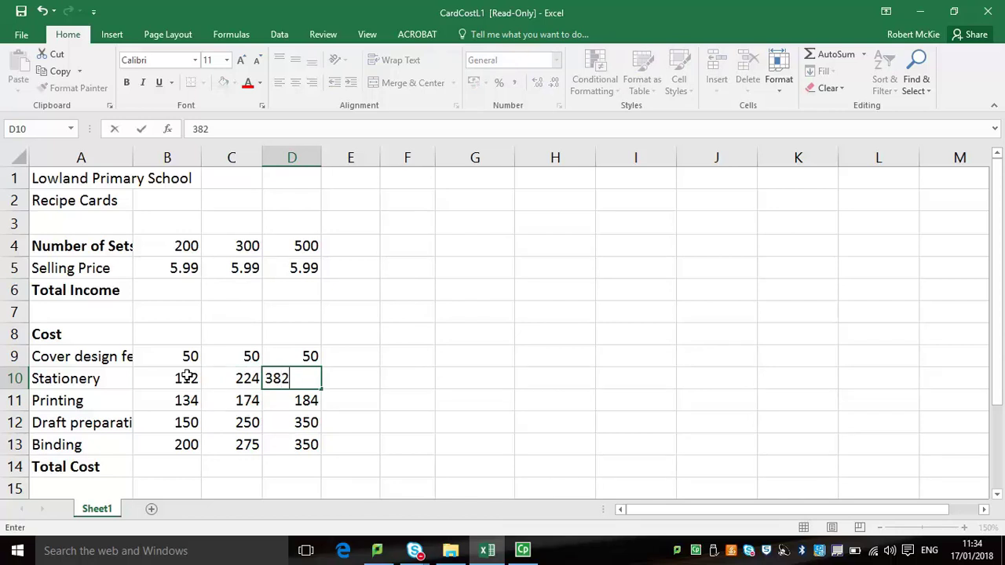
key(Return)
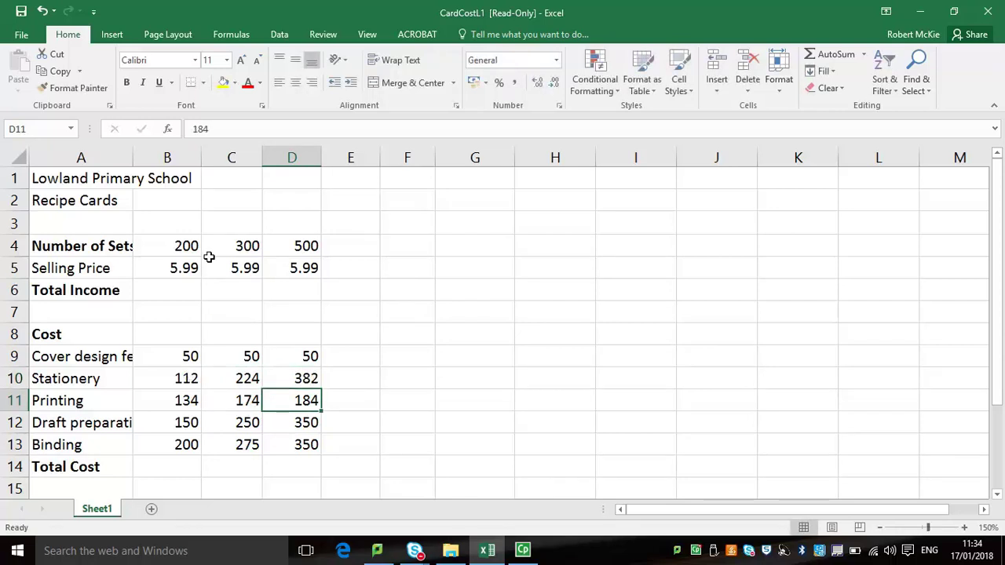
Step: Enter Total Income formula =B4*B5 in B6 and fill it across to D6
click(186, 285)
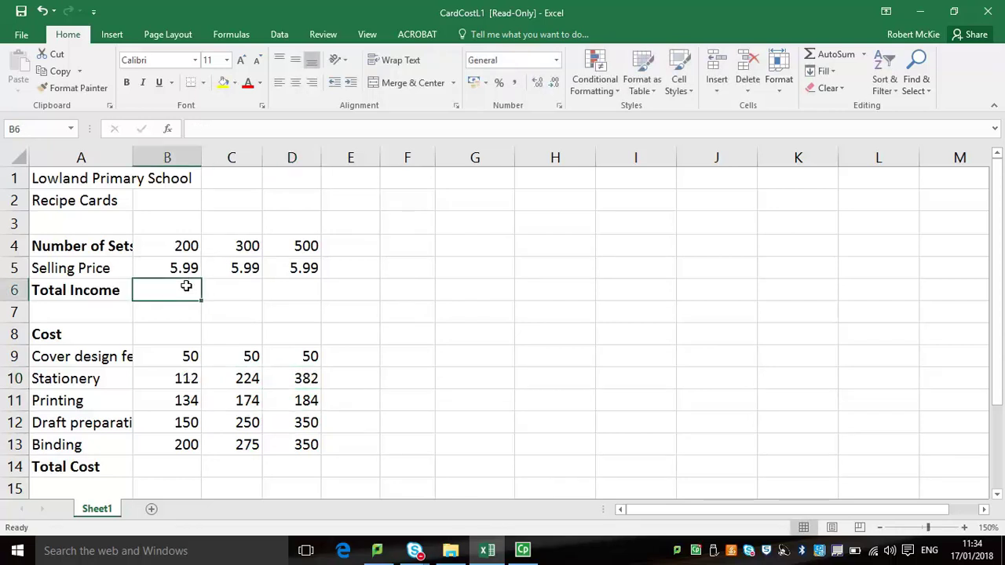
text(=)
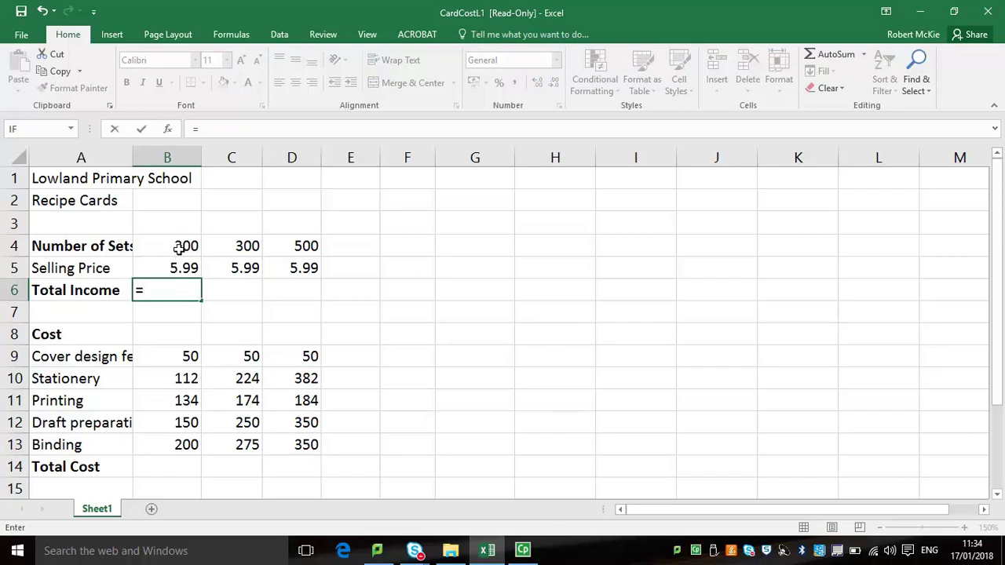
click(179, 248)
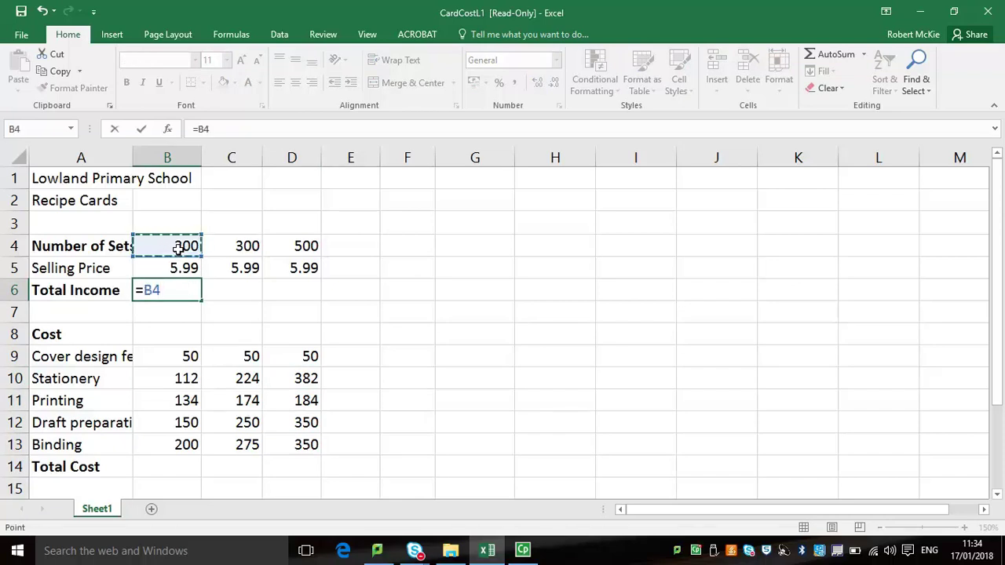
text(*)
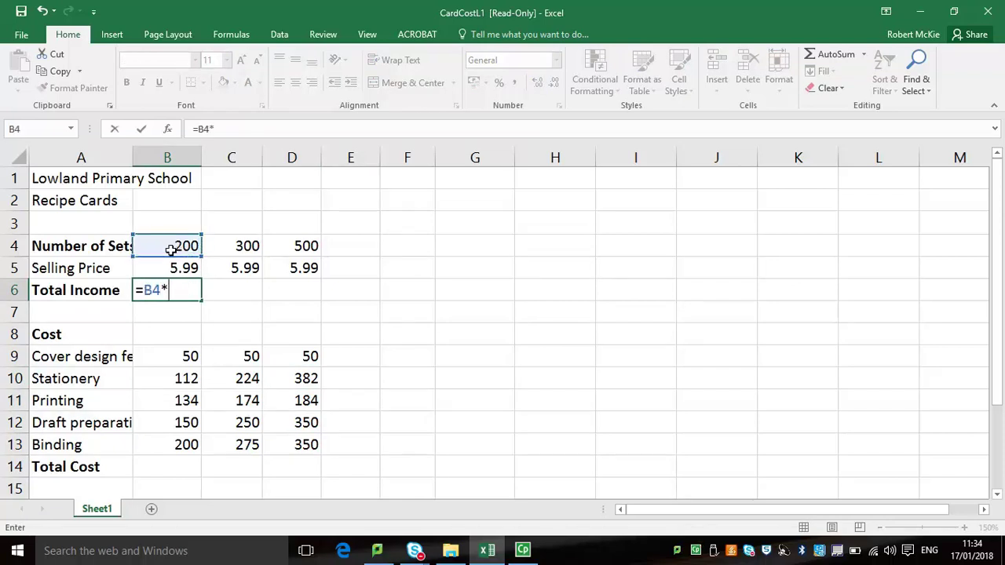
click(178, 265)
key(Return)
click(189, 290)
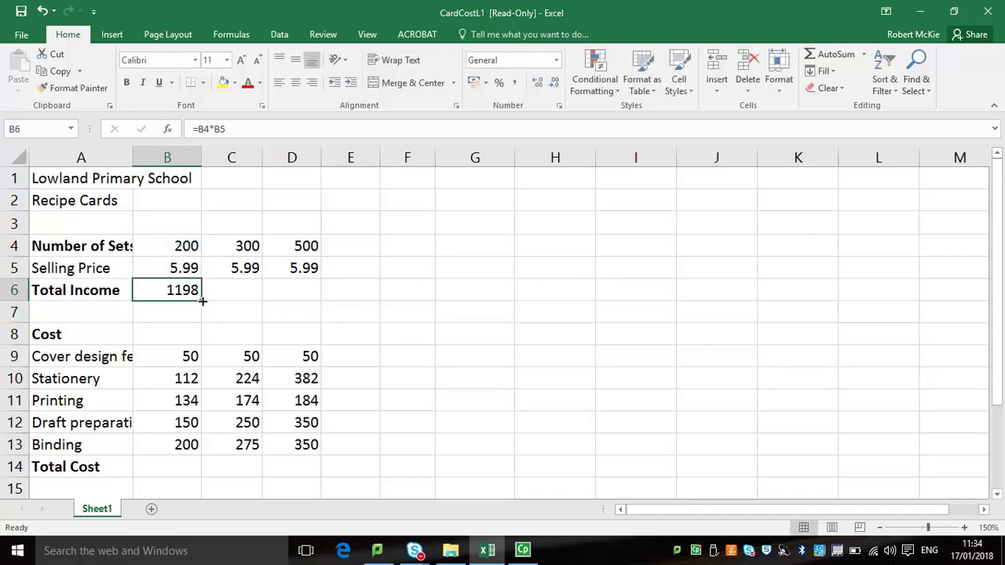
drag(202, 301, 308, 299)
scroll(254, 353, down, 2)
scroll(253, 353, up, 1)
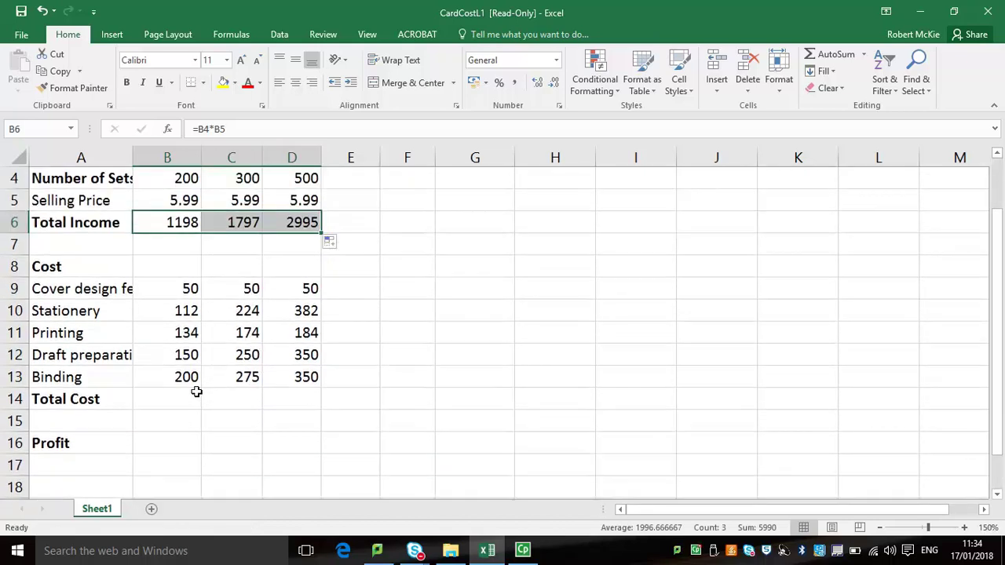
click(187, 397)
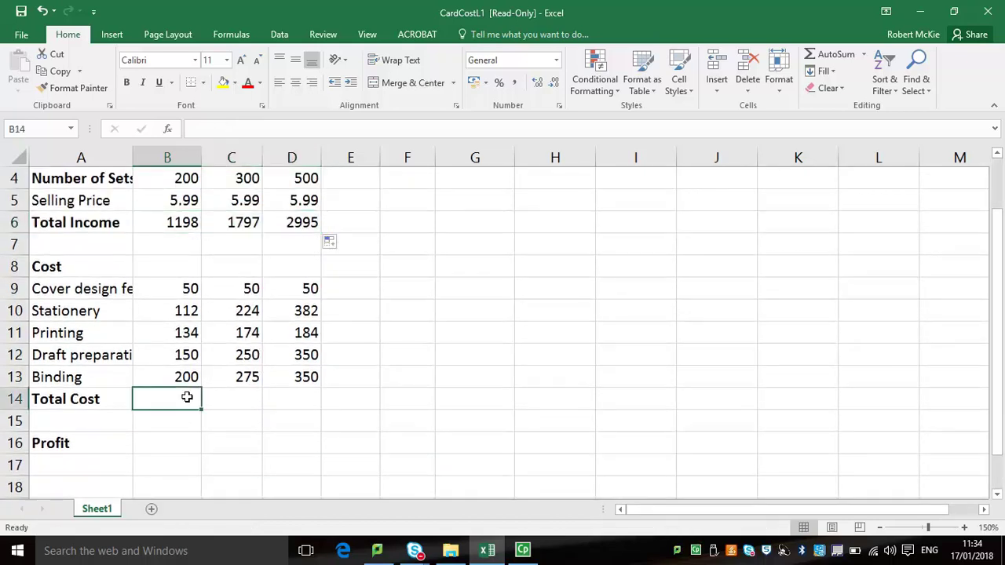
Step: Enter Total Cost =SUM(B9:B13) in B14 and fill to D14, giving 646, 973, 1316
text(=sum)
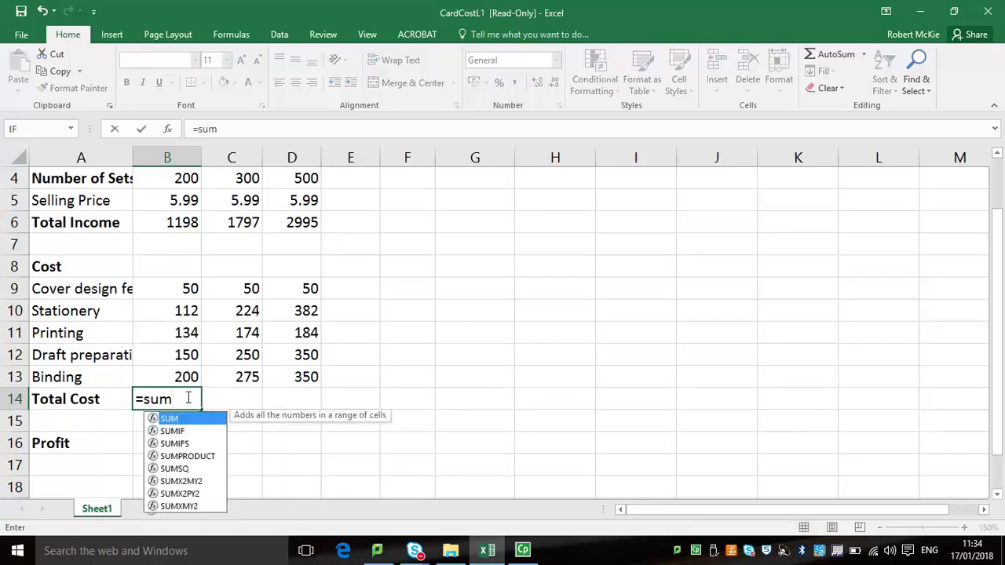
text(()
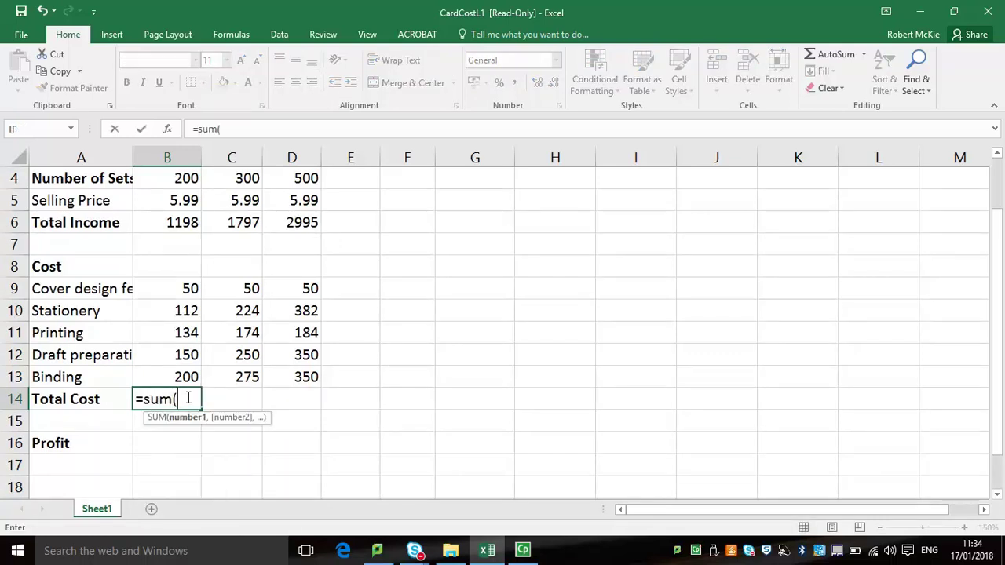
drag(191, 289, 178, 369)
text())
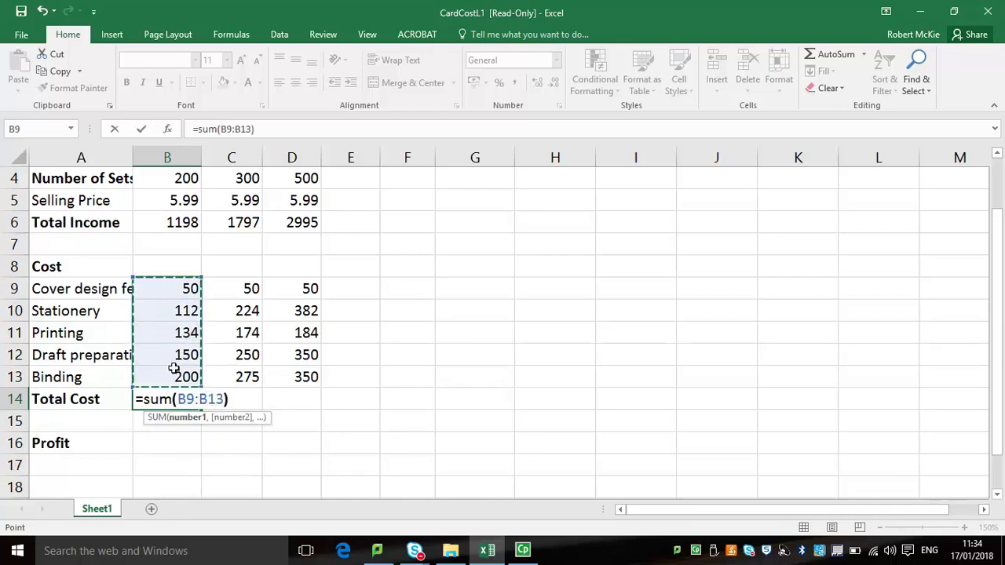
click(167, 128)
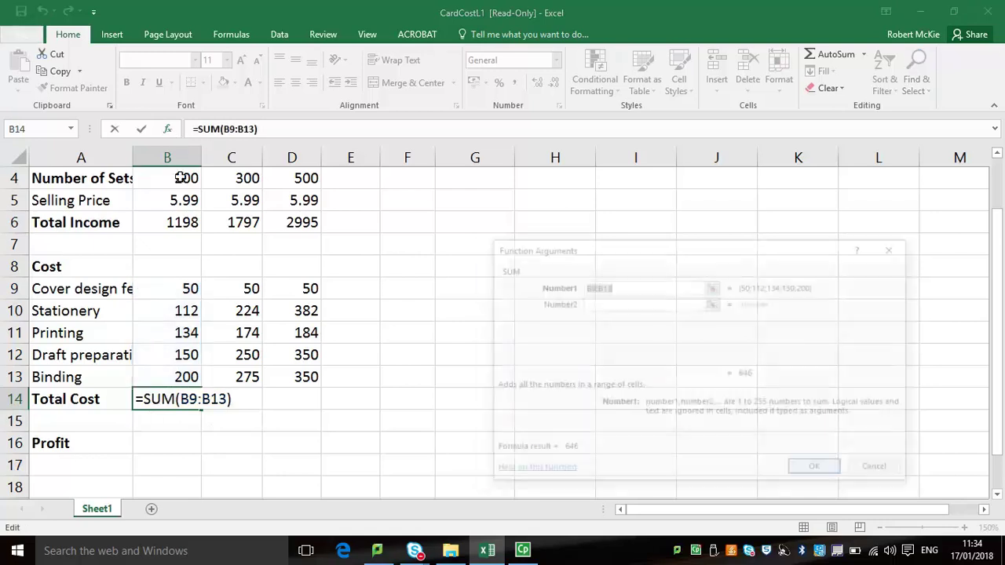
click(835, 469)
drag(203, 409, 298, 415)
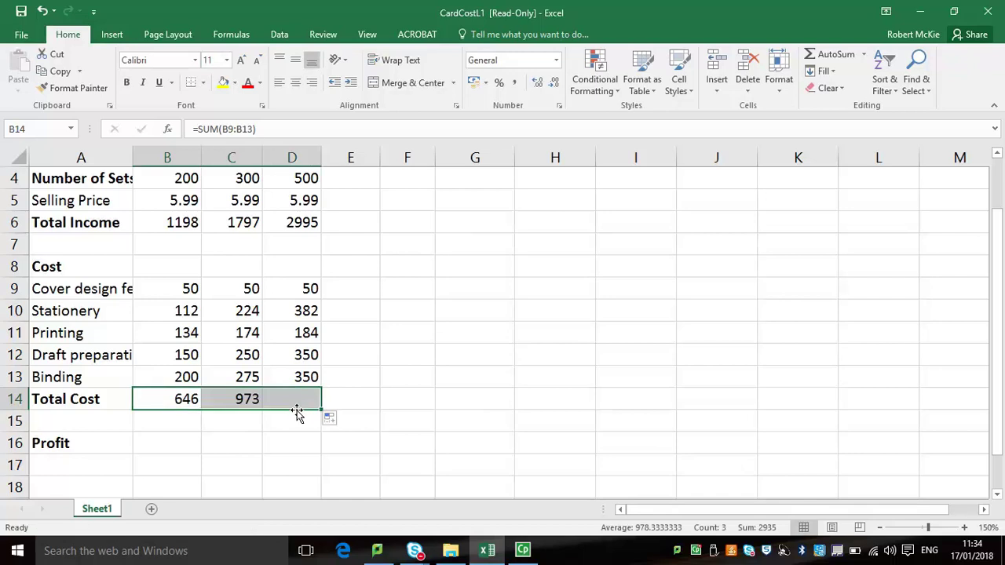
Step: Enter Profit =B6-B14 in B16 and fill to D16, giving 552, 824, 1679
click(162, 445)
text(=)
click(181, 223)
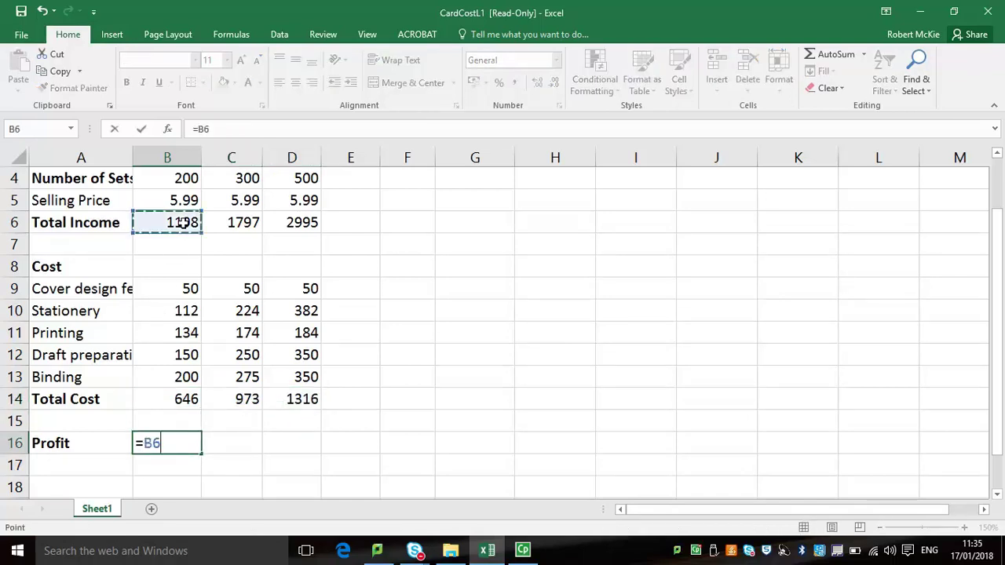
text(-)
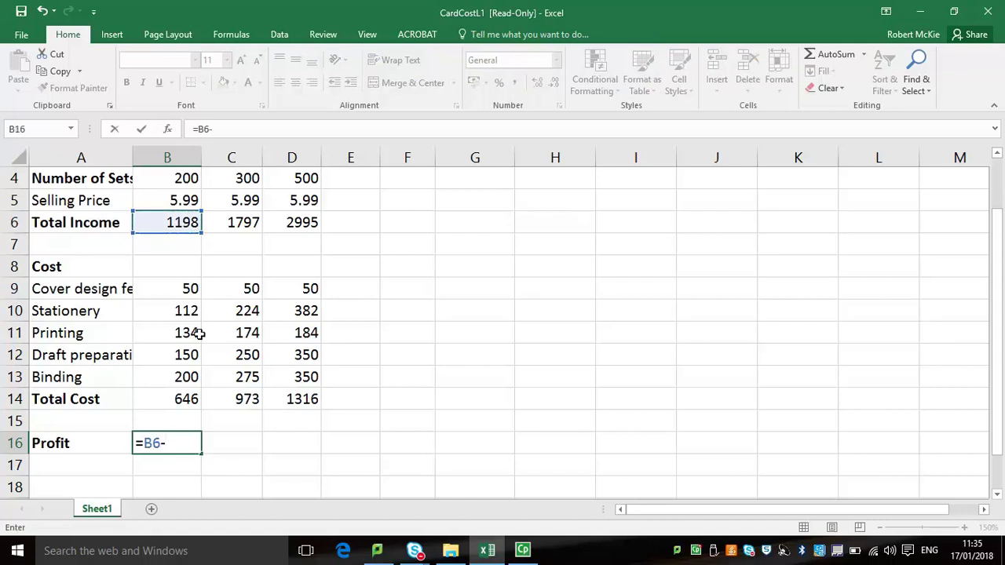
click(188, 396)
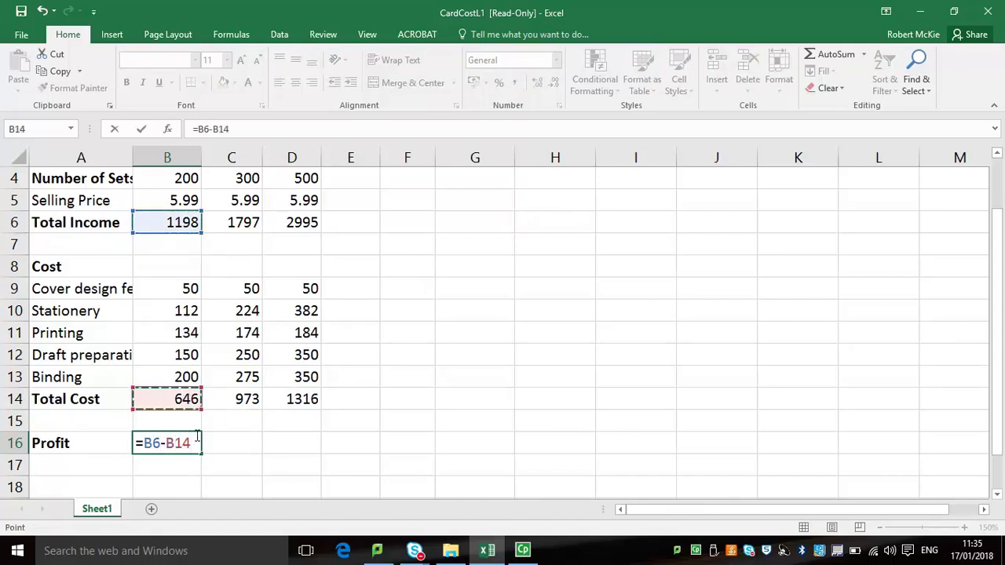
key(Return)
click(179, 443)
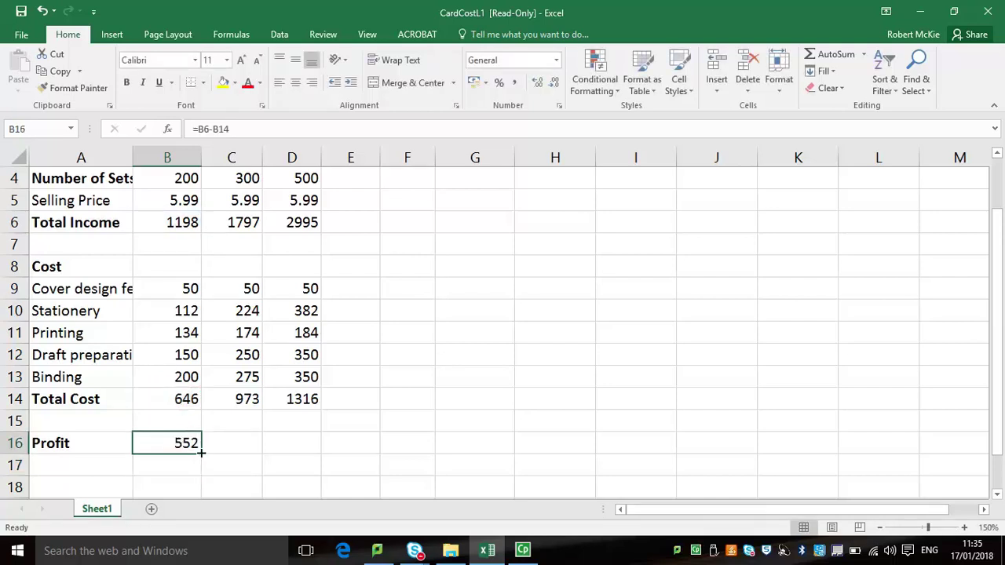
drag(201, 454, 314, 449)
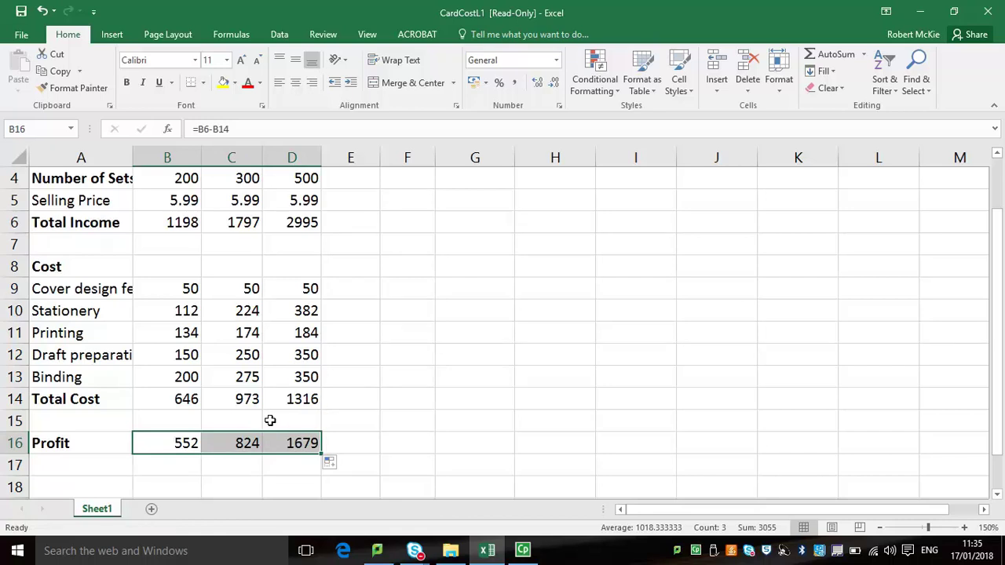
Step: Format the price, income, cost and profit figures as £ Currency
scroll(400, 445, up, 1)
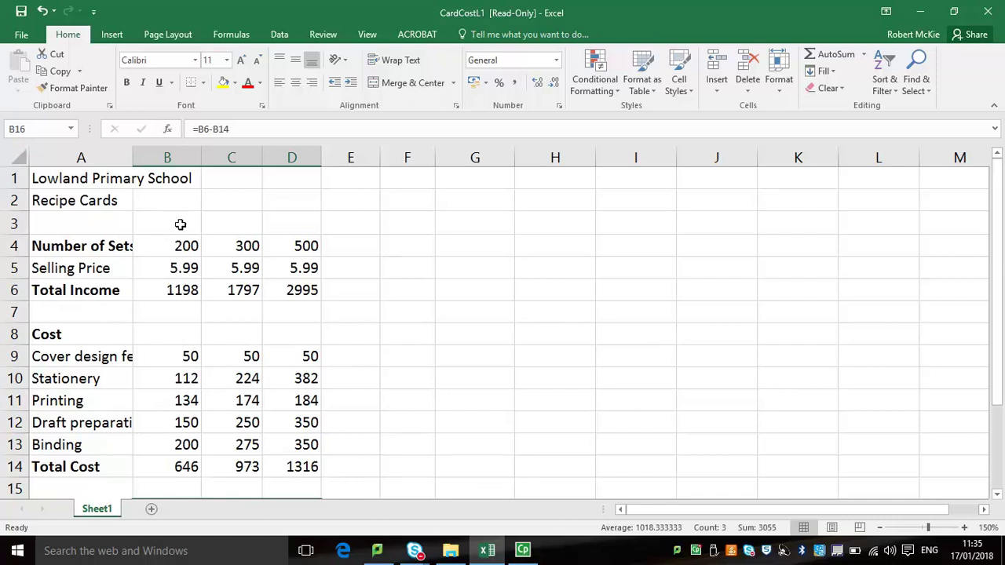
drag(184, 267, 250, 269)
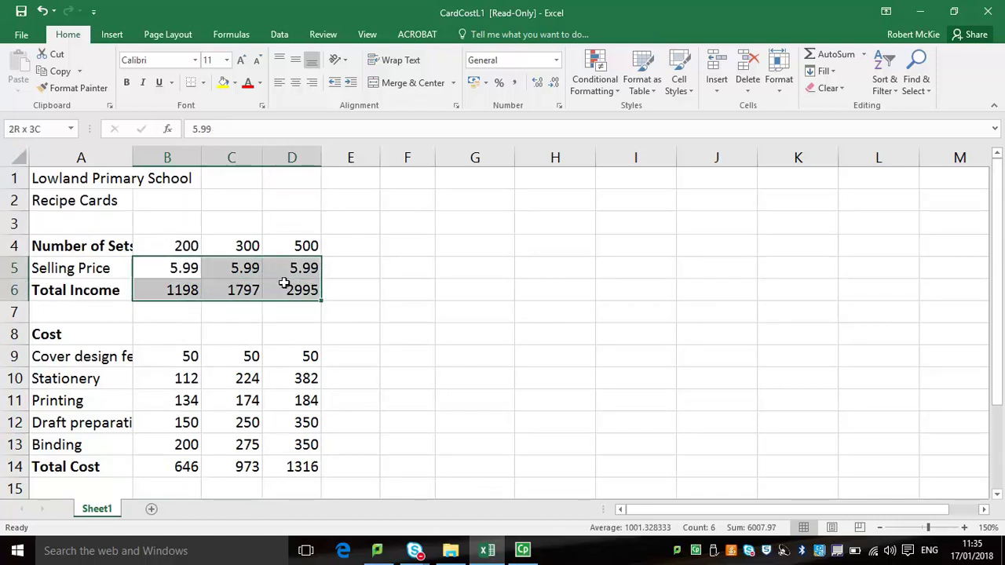
drag(285, 284, 281, 292)
scroll(267, 298, down, 2)
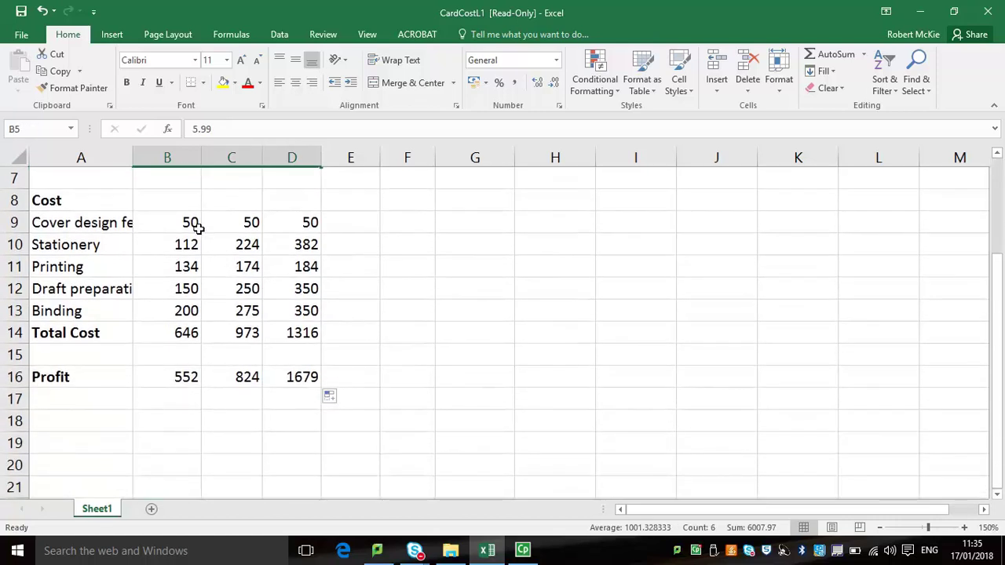
drag(190, 223, 301, 332)
drag(189, 376, 292, 375)
click(555, 61)
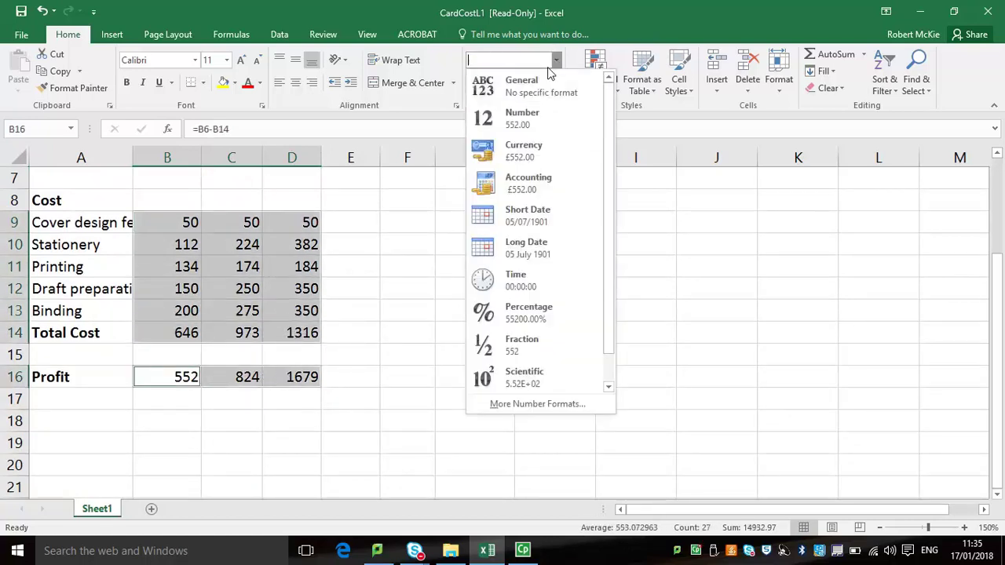
click(526, 145)
Step: Autofit all worksheet columns to their contents and select the title in A1
scroll(459, 214, up, 2)
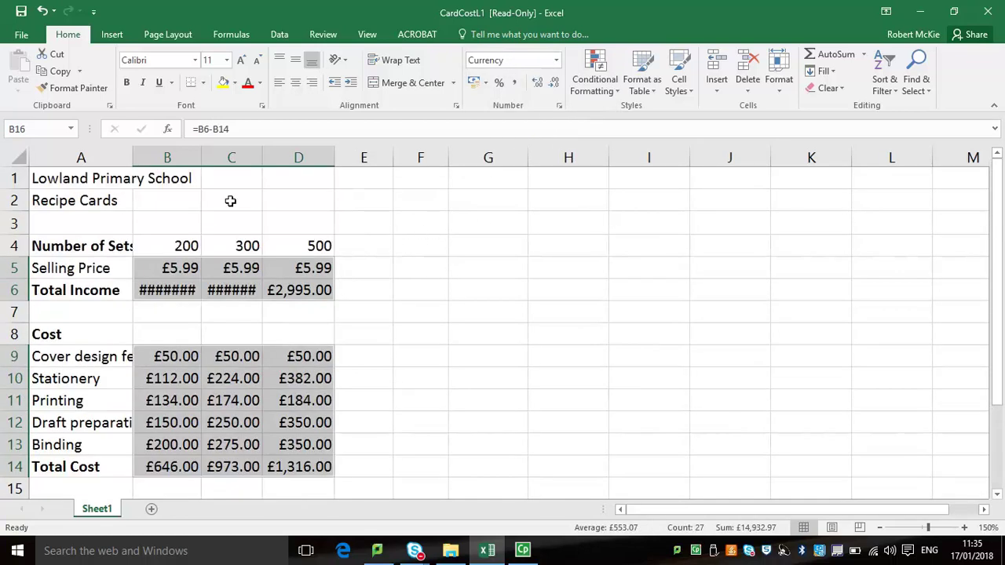
click(16, 156)
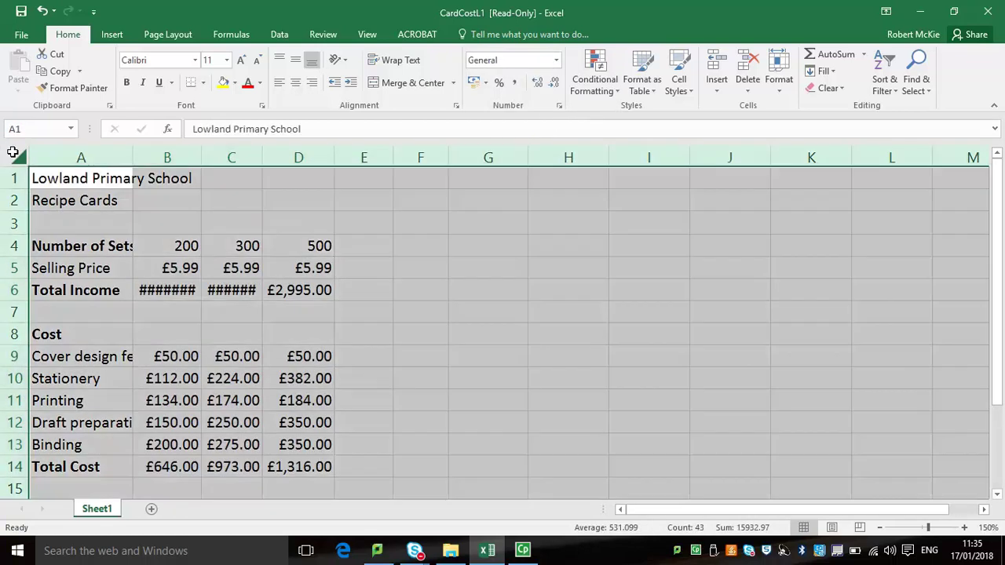
double_click(135, 157)
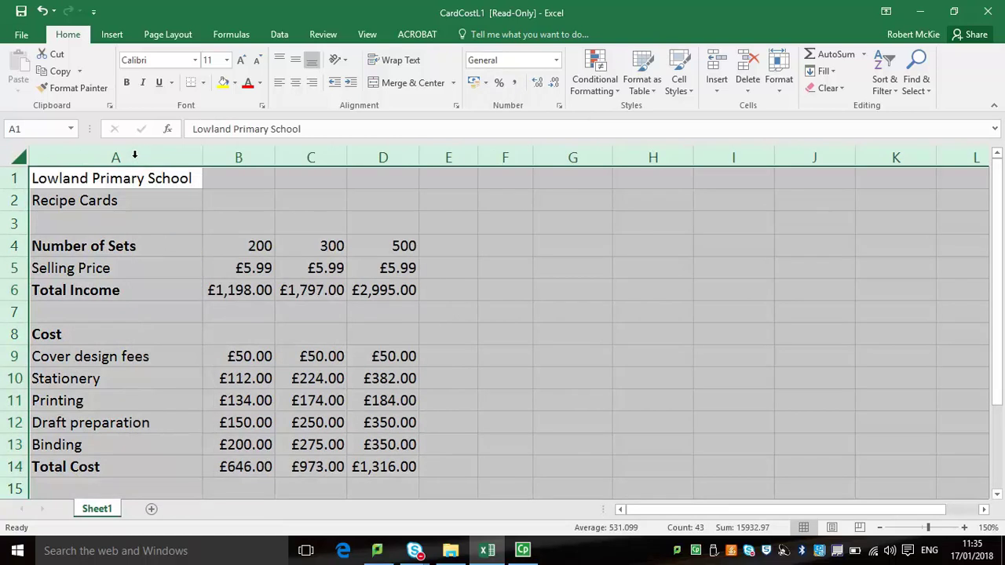
click(92, 178)
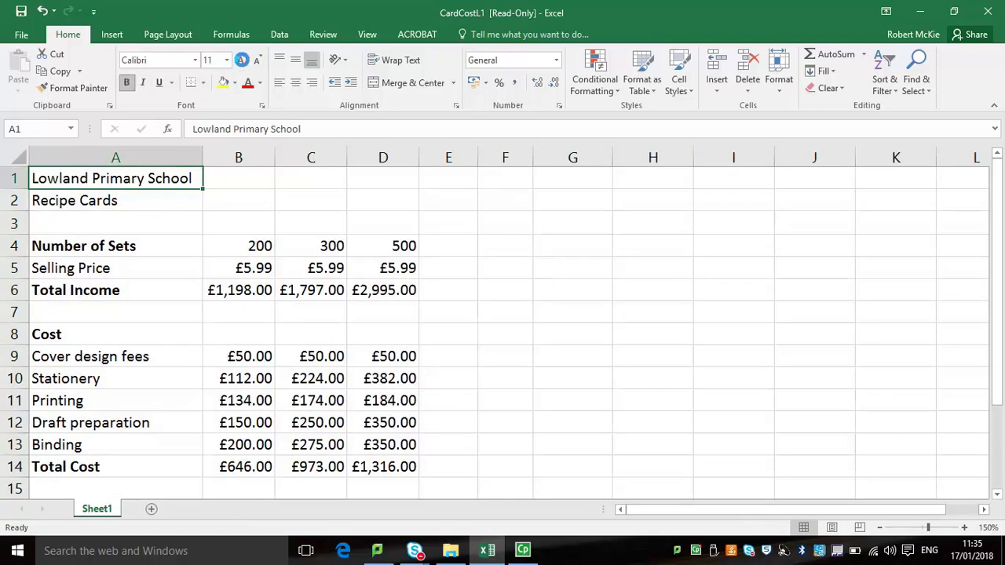
Step: Enlarge the school title font and put All Borders on A4:D6
click(243, 63)
click(243, 63)
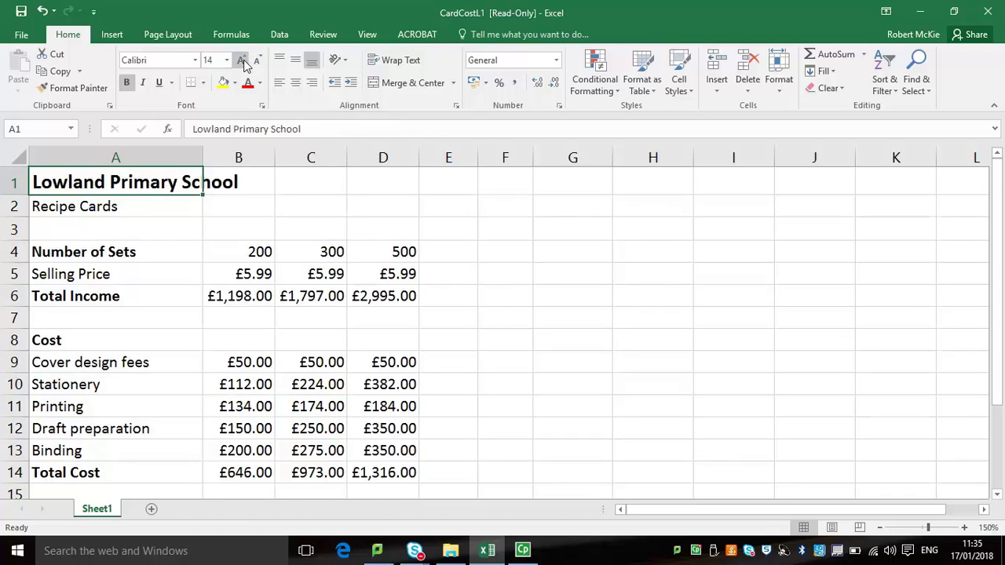
drag(118, 250, 390, 292)
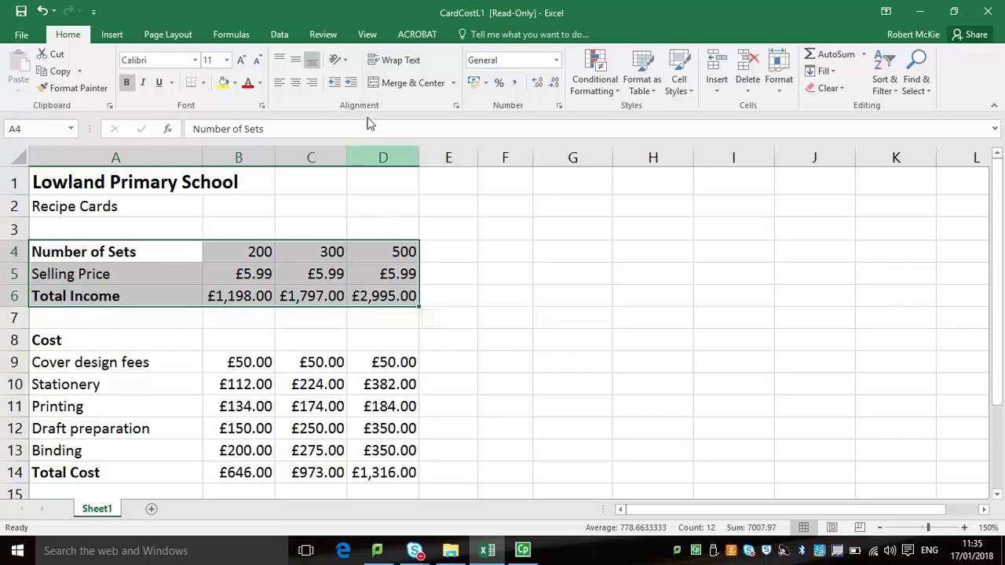
click(203, 82)
click(212, 208)
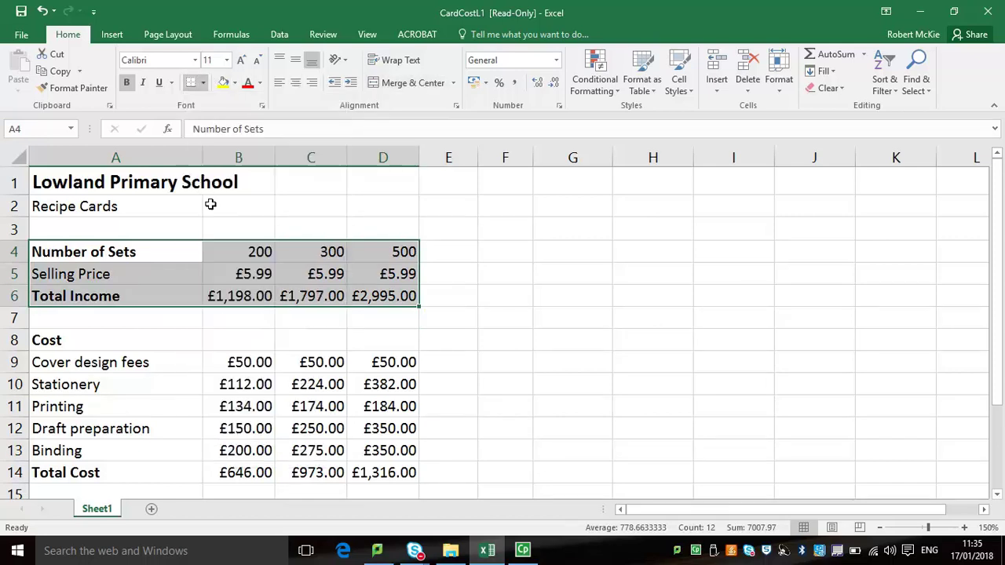
Step: Put All Borders on the Cost table A8:D14, then select the Profit and Number of Sets rows
scroll(157, 314, down, 2)
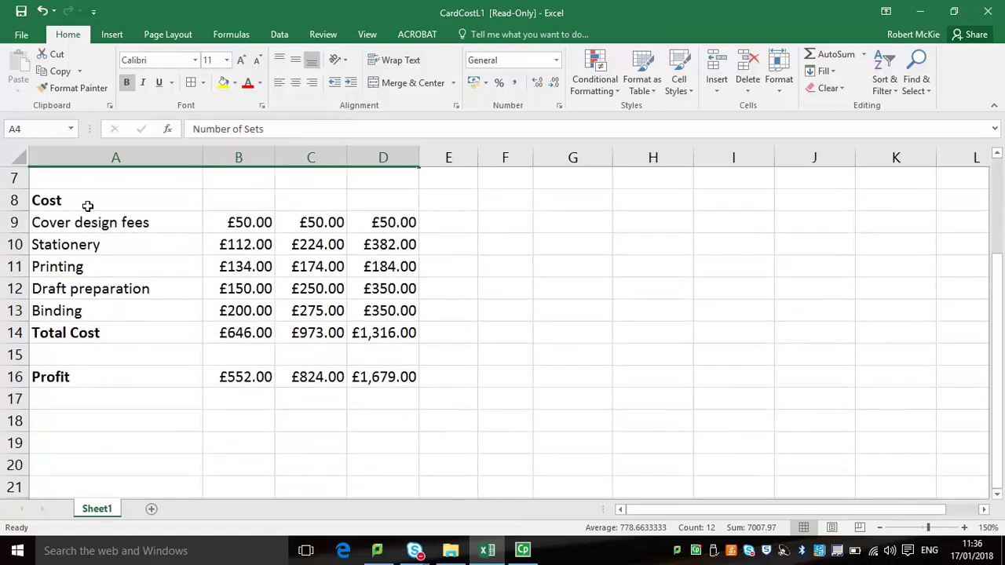
drag(87, 204, 404, 333)
click(190, 82)
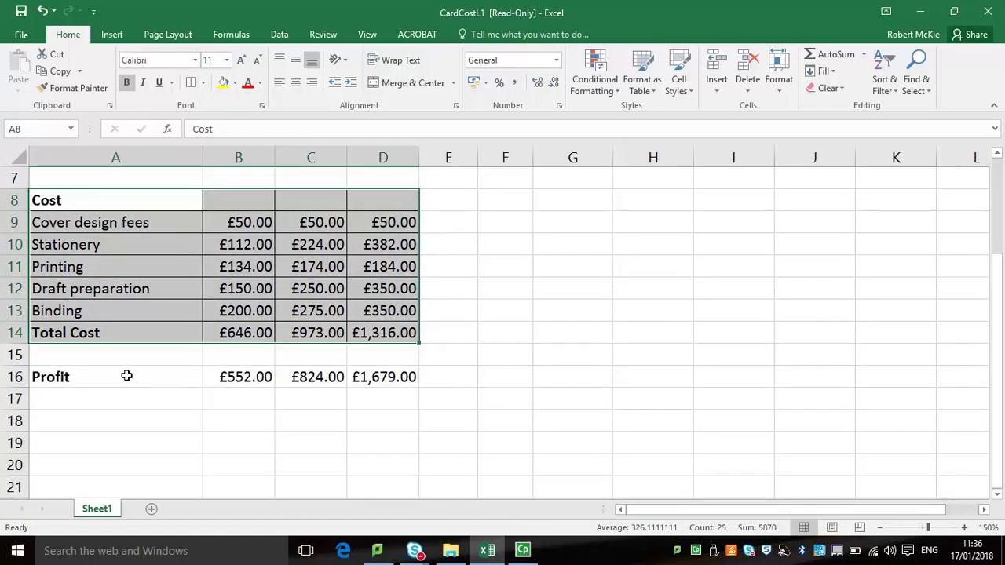
drag(126, 376, 393, 377)
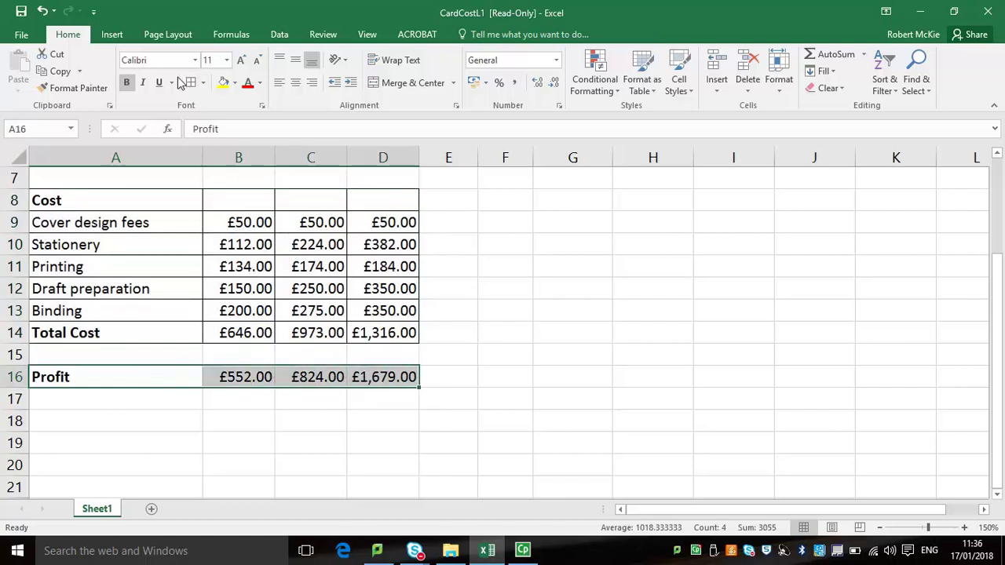
scroll(190, 321, up, 2)
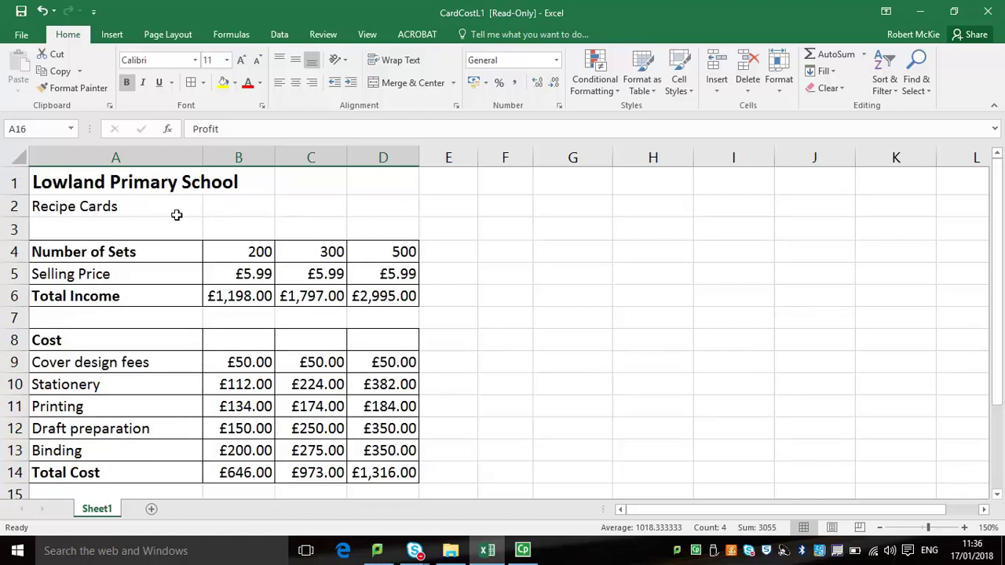
drag(170, 241, 366, 251)
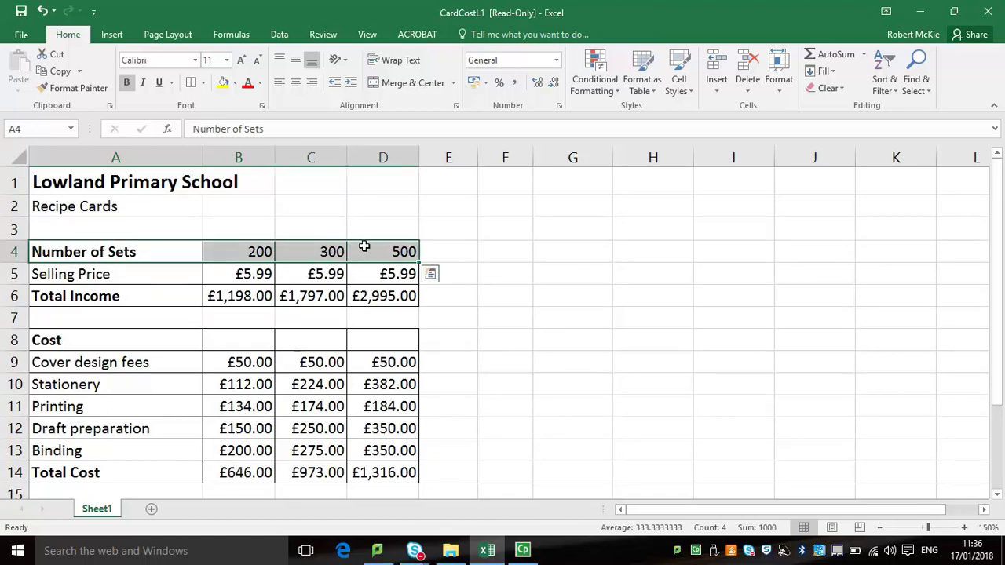
Step: Make the column A labels in A4:A14, Number of Sets to Total Cost, bold
click(130, 88)
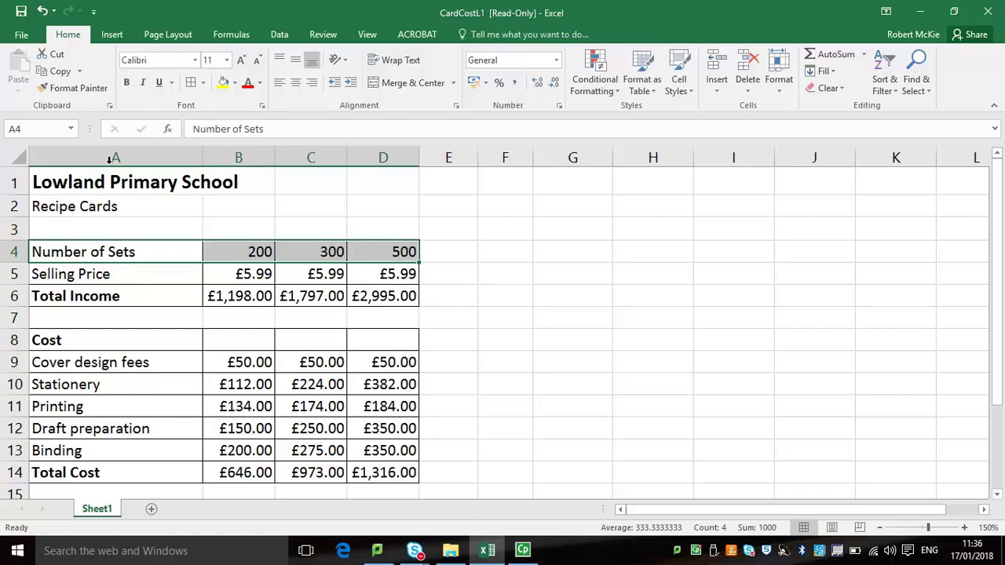
click(127, 83)
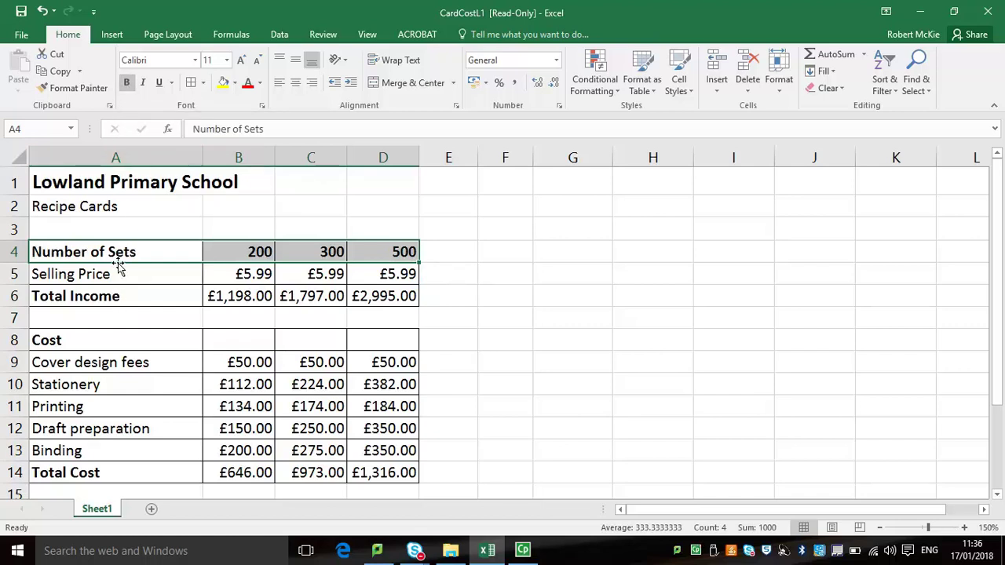
drag(118, 264, 135, 346)
click(539, 315)
drag(129, 256, 126, 468)
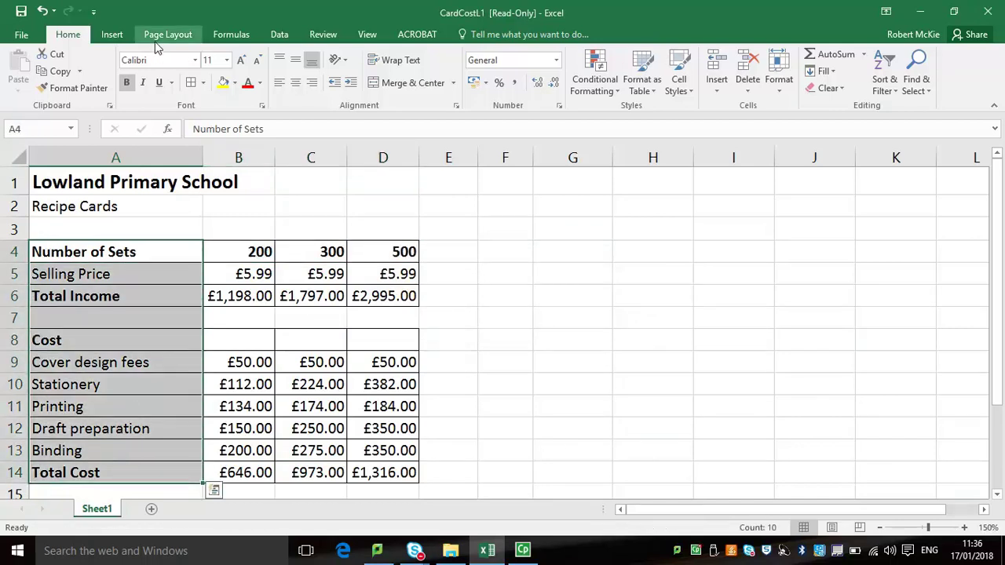
click(128, 83)
click(128, 83)
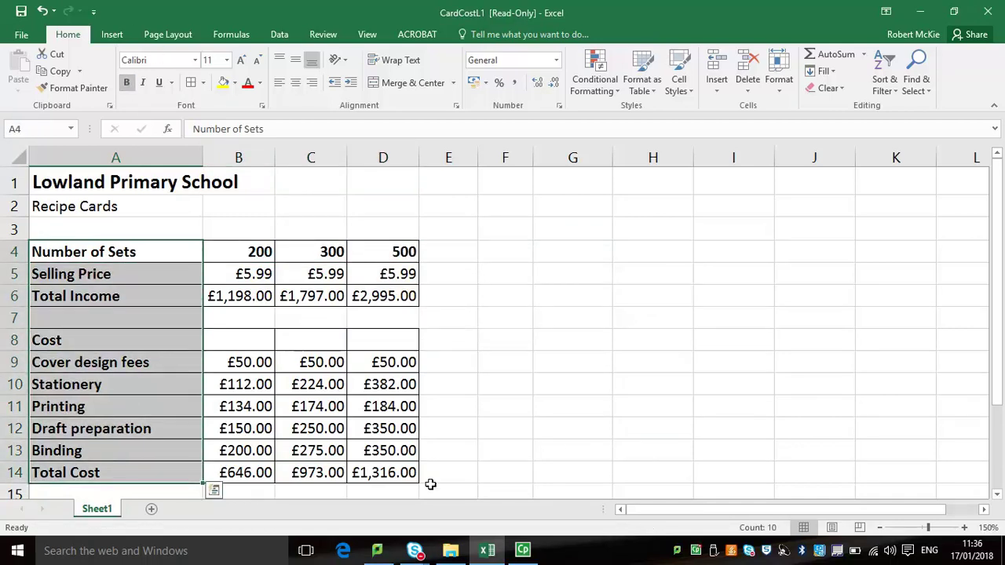
click(324, 444)
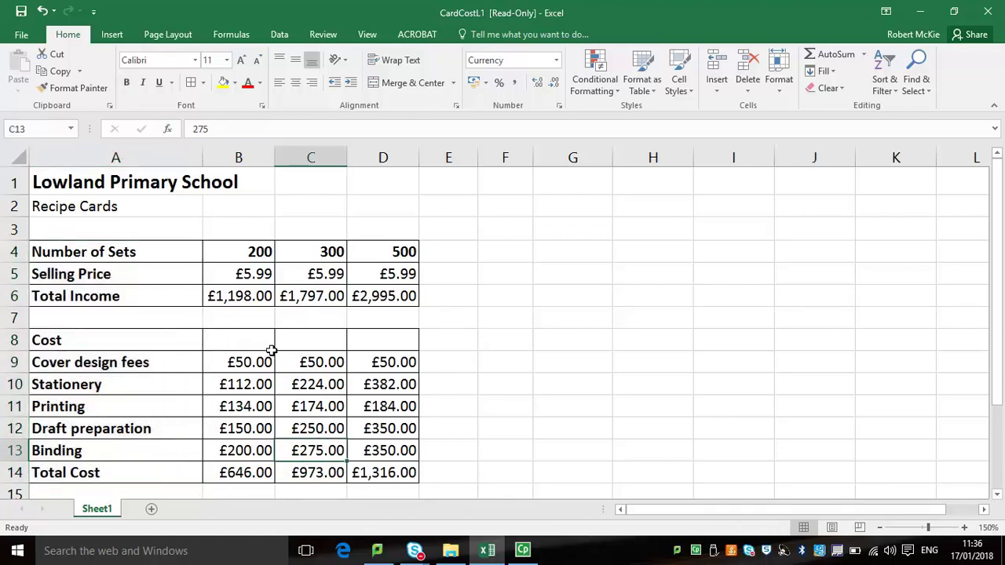
Step: Clear all borders from B8:D8, then give those cells only left and bottom borders
drag(269, 346, 360, 344)
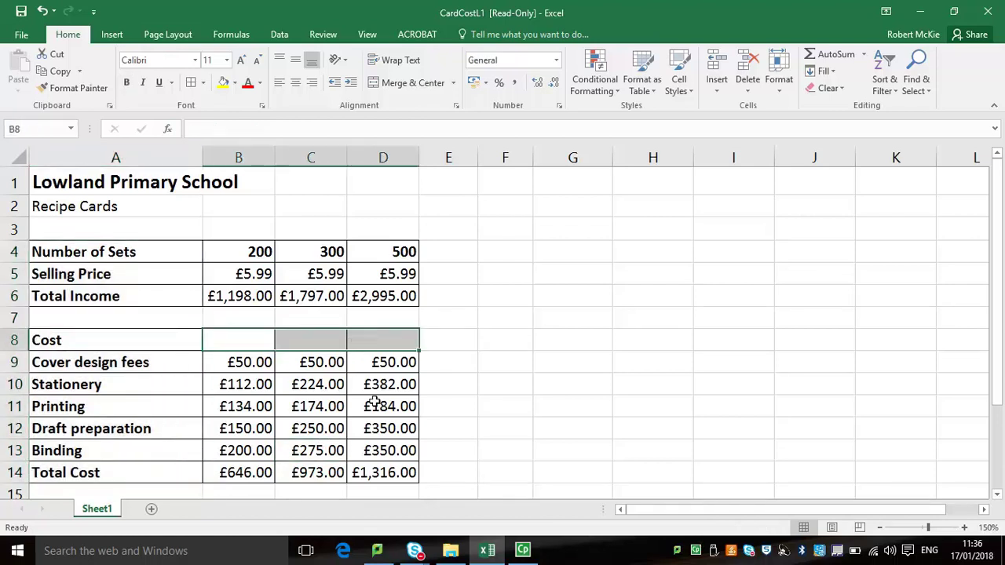
click(203, 82)
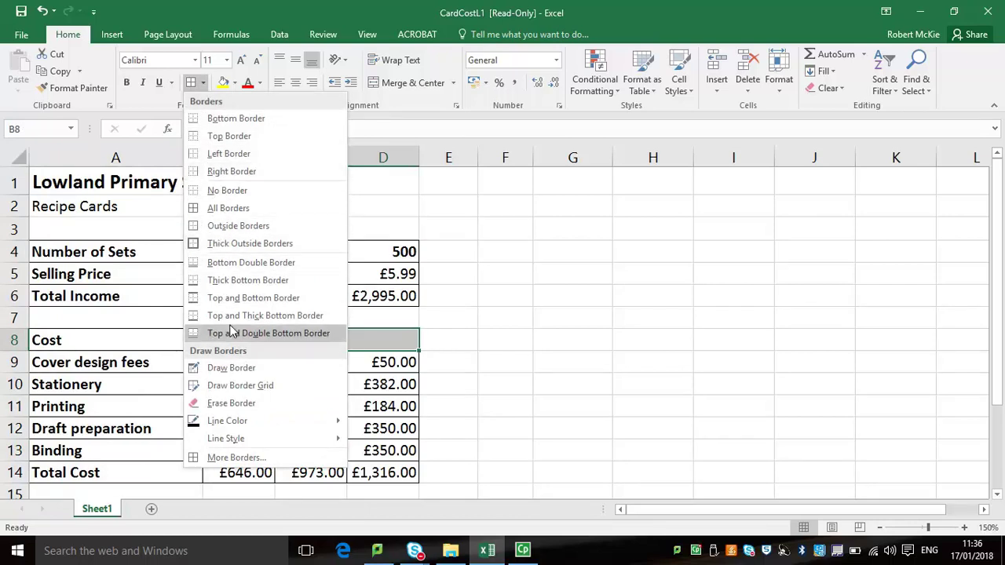
click(227, 190)
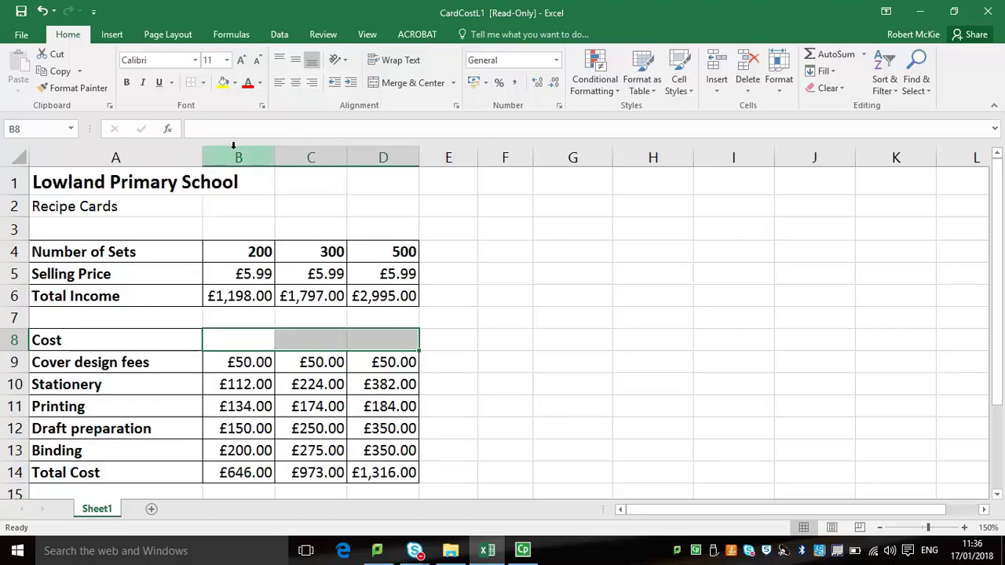
click(203, 82)
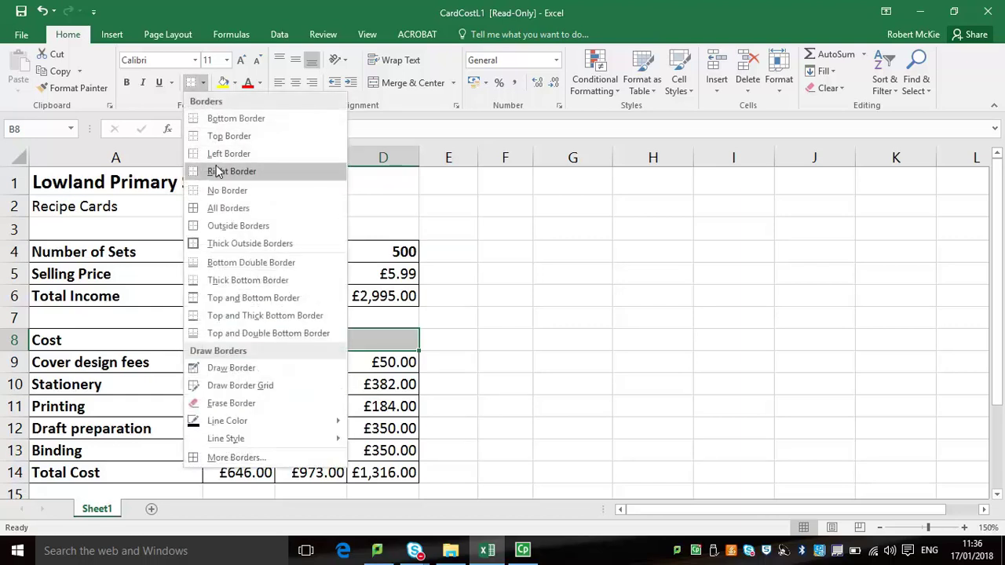
click(220, 154)
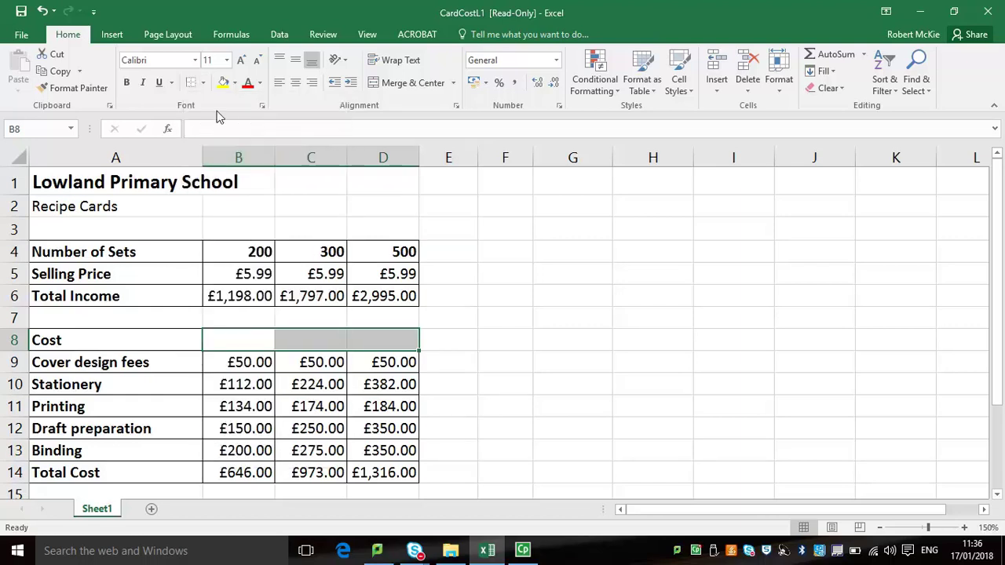
click(204, 83)
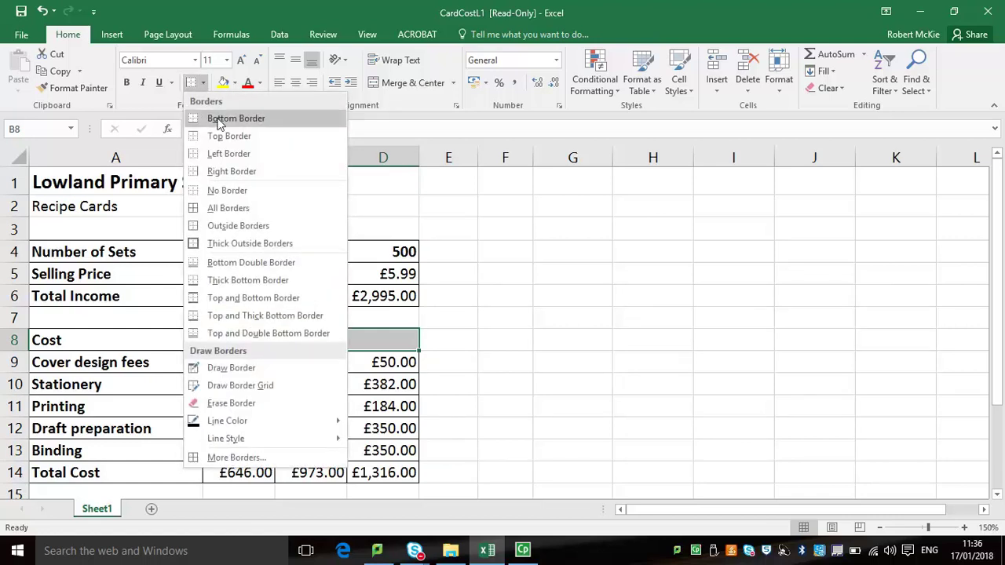
click(219, 116)
click(219, 448)
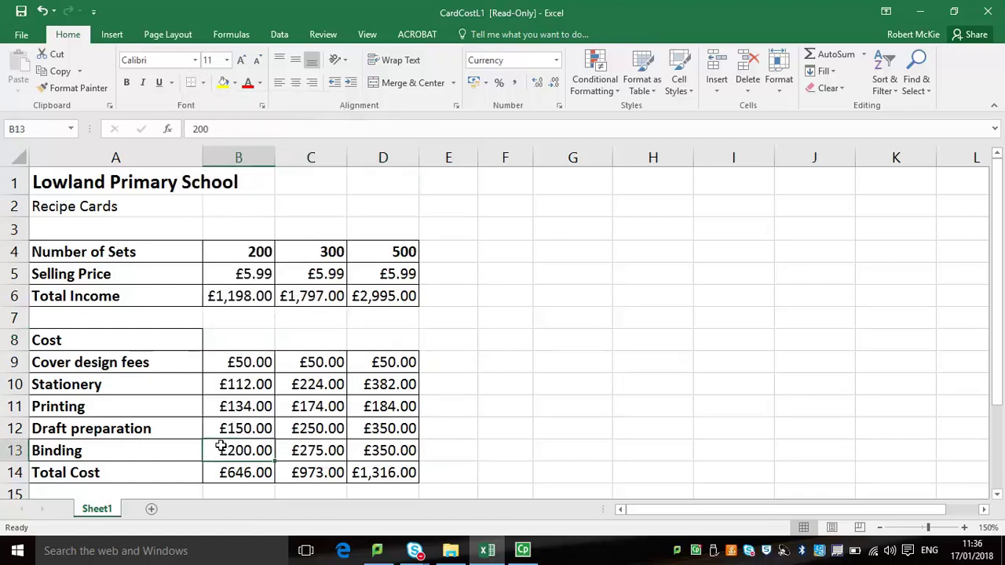
scroll(220, 447, down, 2)
Step: Insert a recommended clustered column chart of the cost items in A9:D13
scroll(220, 446, up, 2)
drag(94, 369, 366, 442)
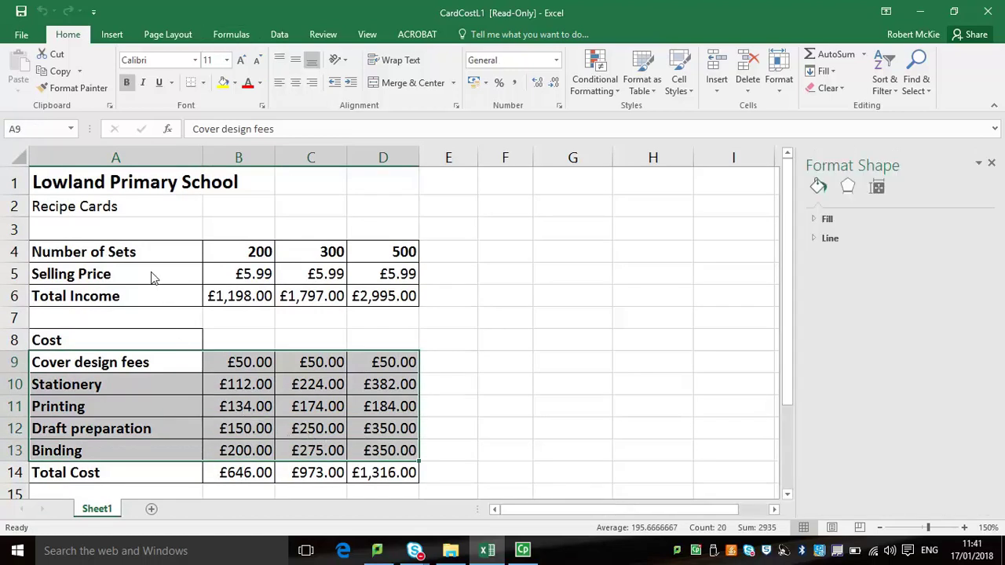
click(121, 38)
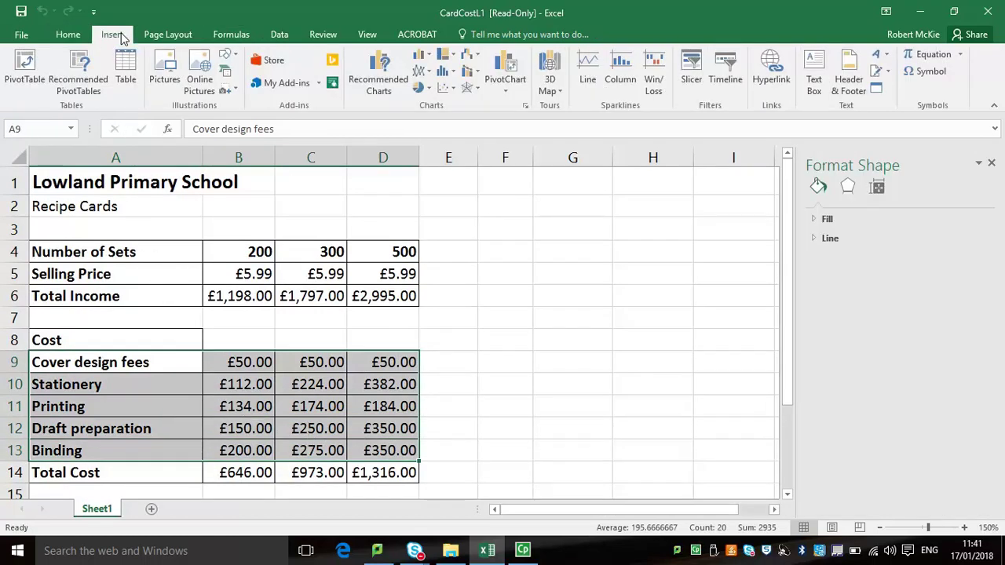
click(380, 85)
click(361, 306)
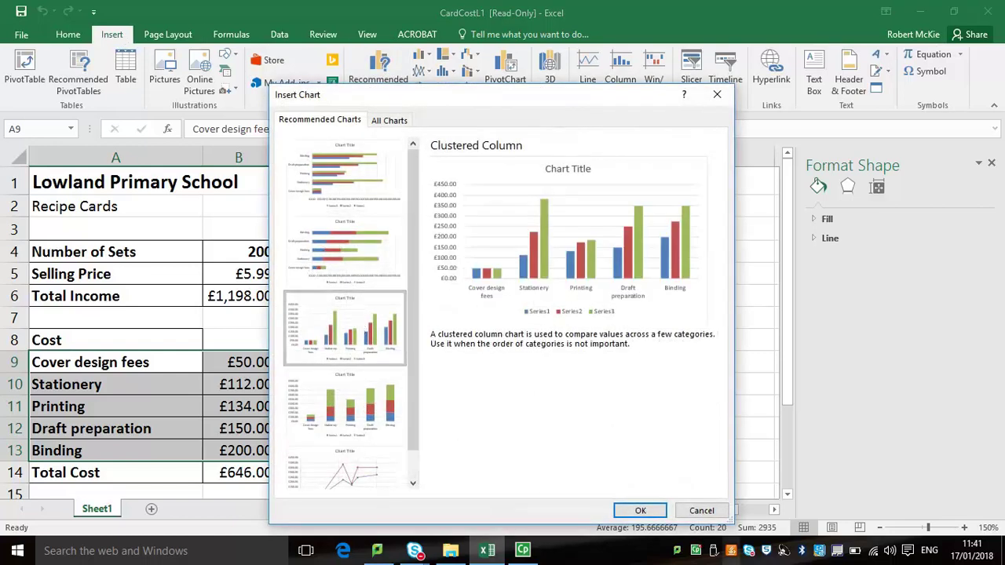
click(644, 512)
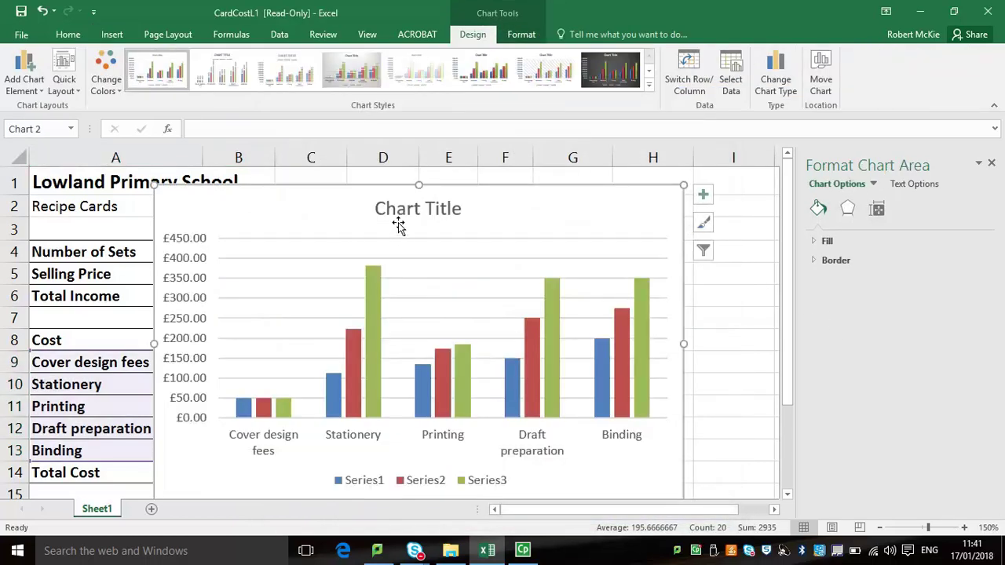
Step: Move the chart onto its own new sheet, Chart2
right_click(664, 209)
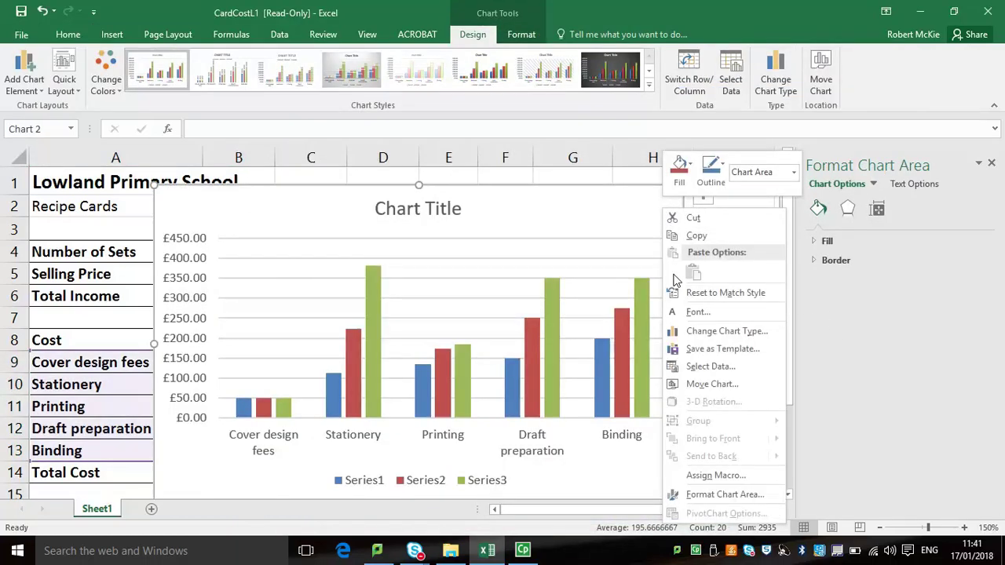
click(697, 383)
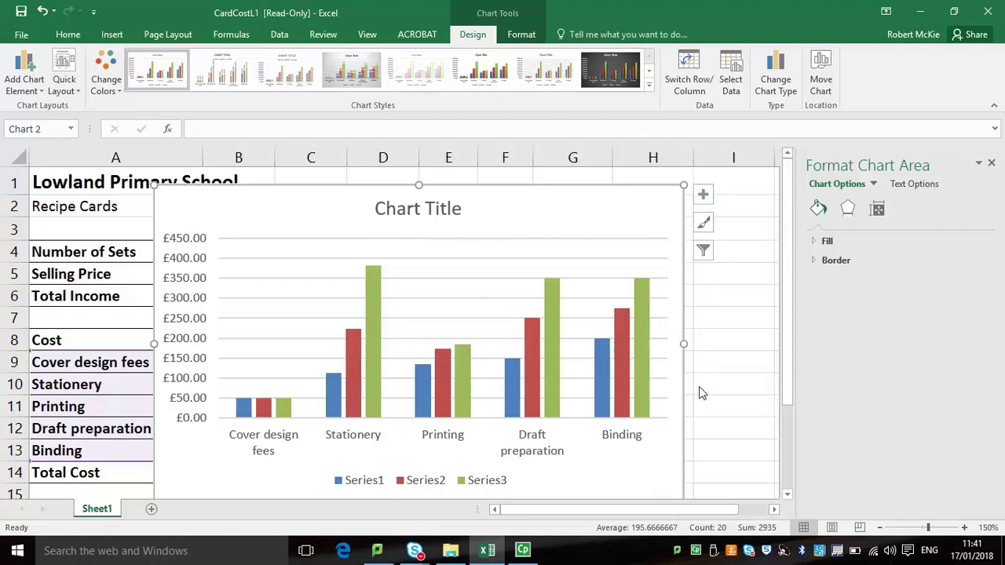
click(650, 367)
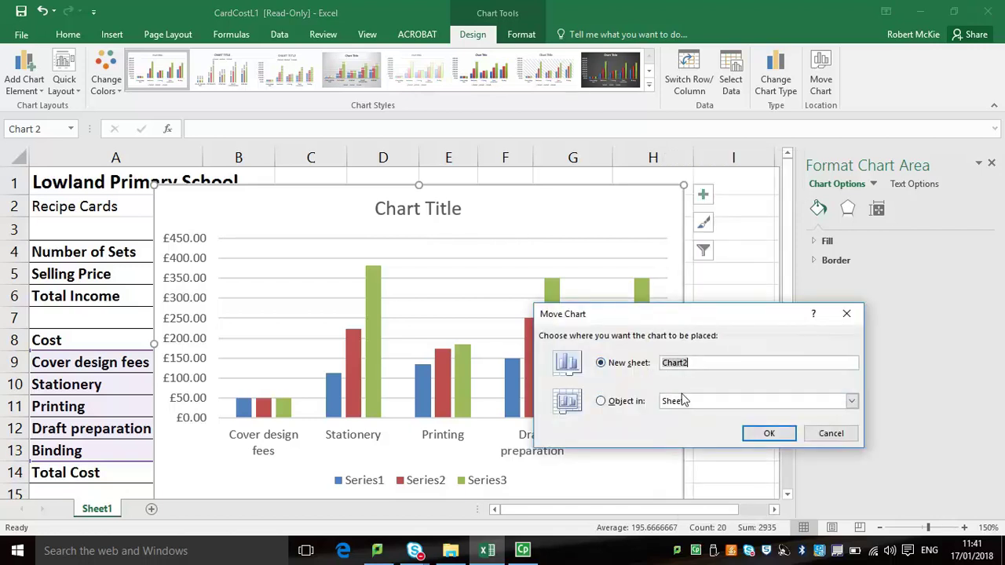
click(759, 436)
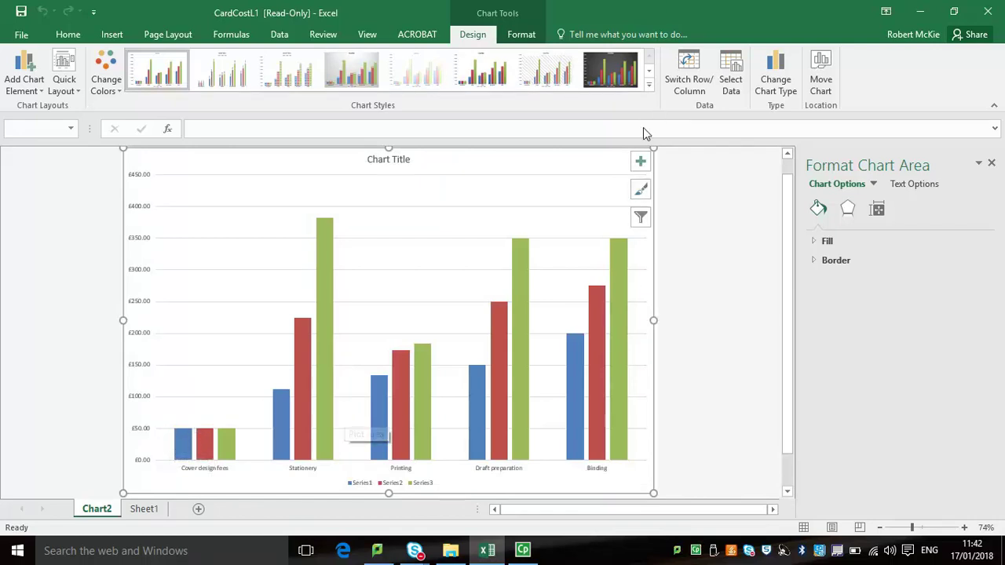
Step: Add axis titles and retitle the chart 'The Five Costs for Each Number of Sets'
click(640, 163)
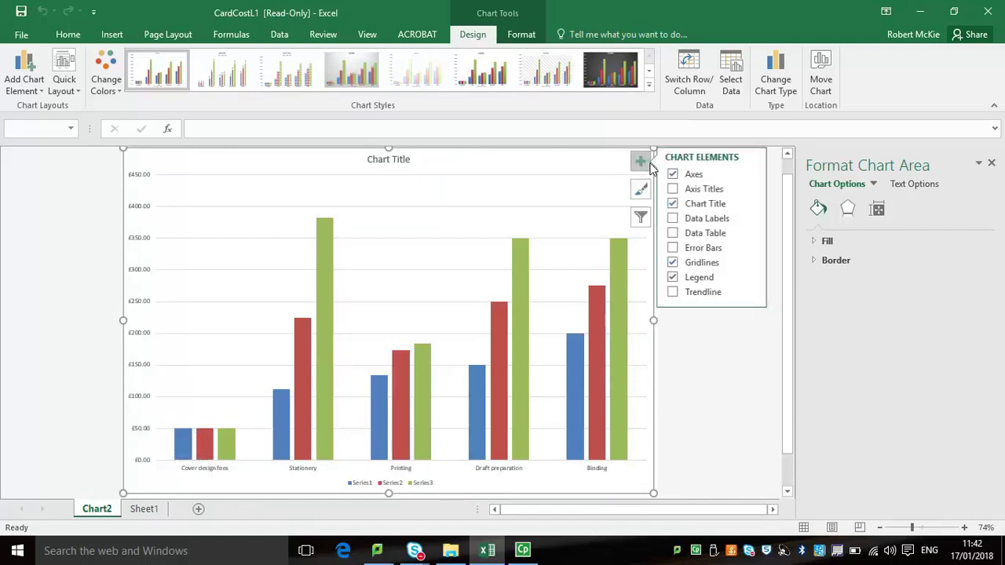
click(673, 188)
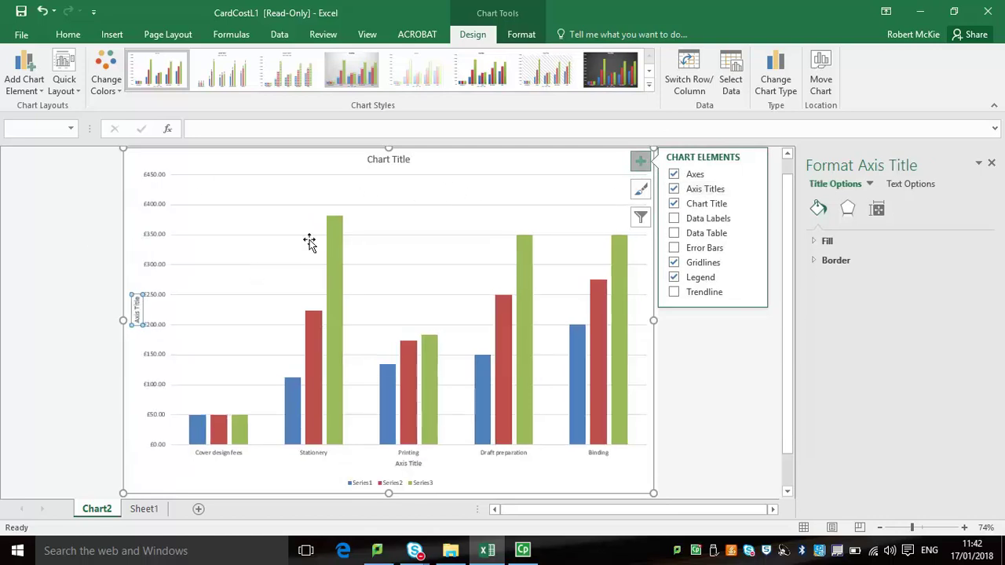
click(386, 159)
triple_click(385, 160)
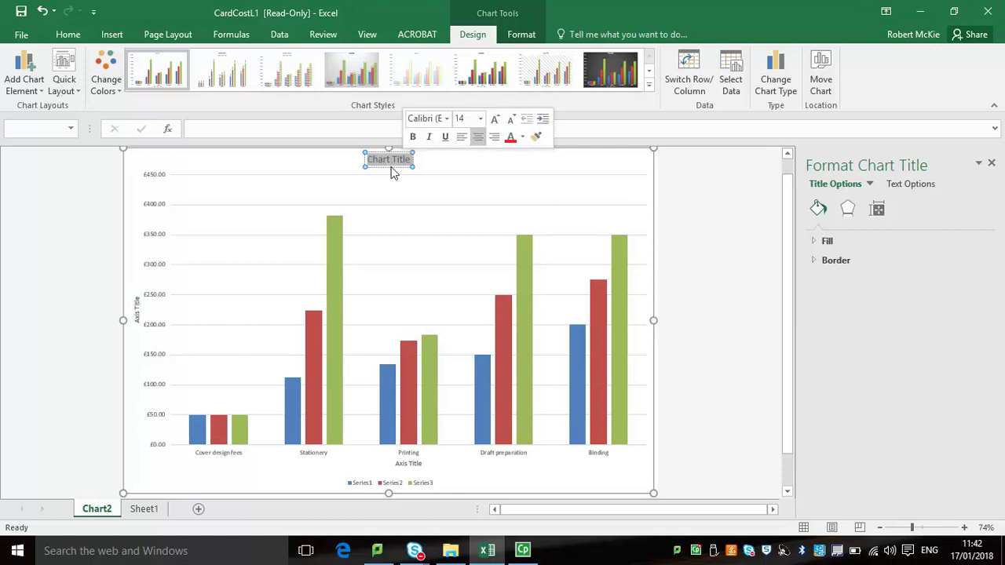
text(The)
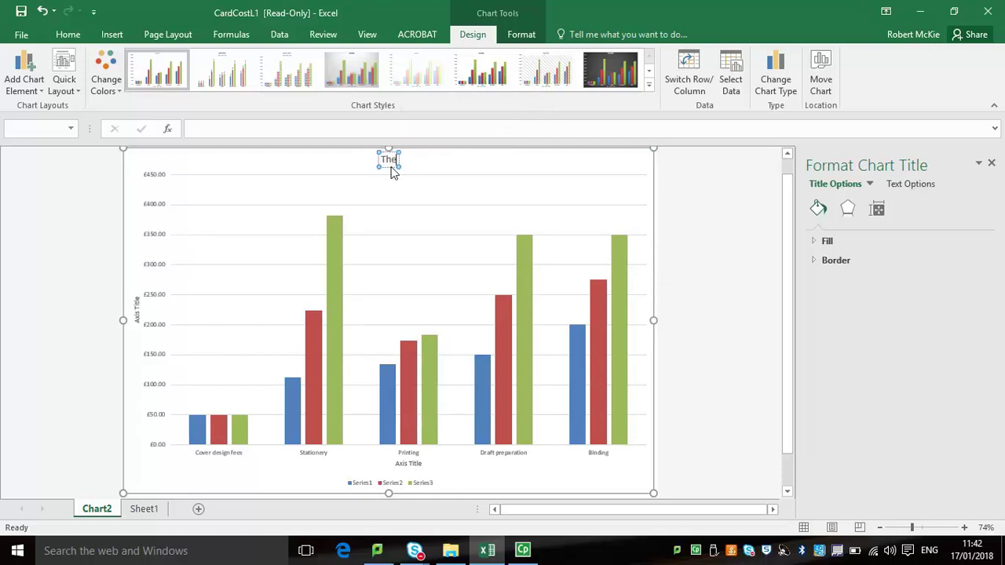
text( f)
key(BackSpace)
text(Five)
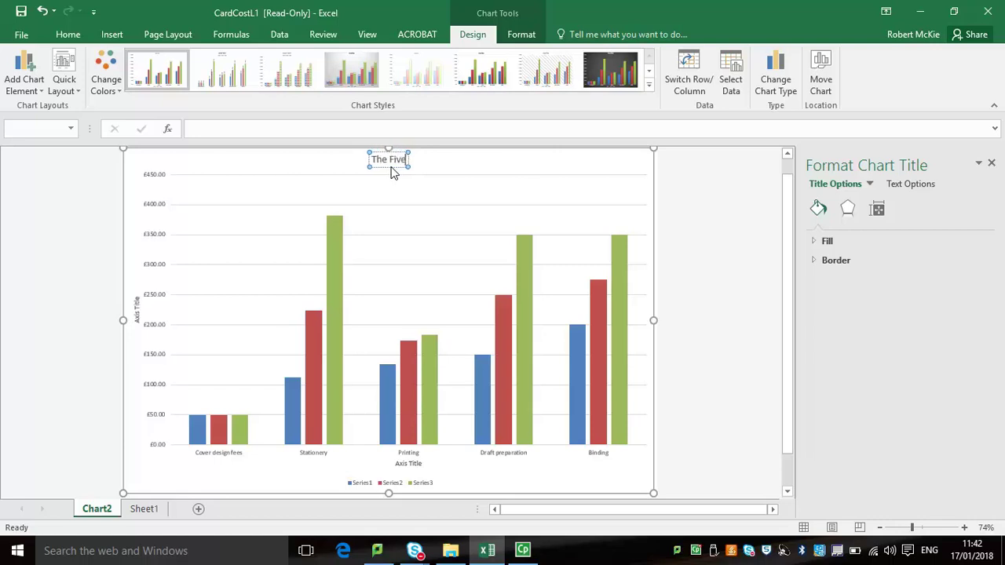
text( Costs for Each)
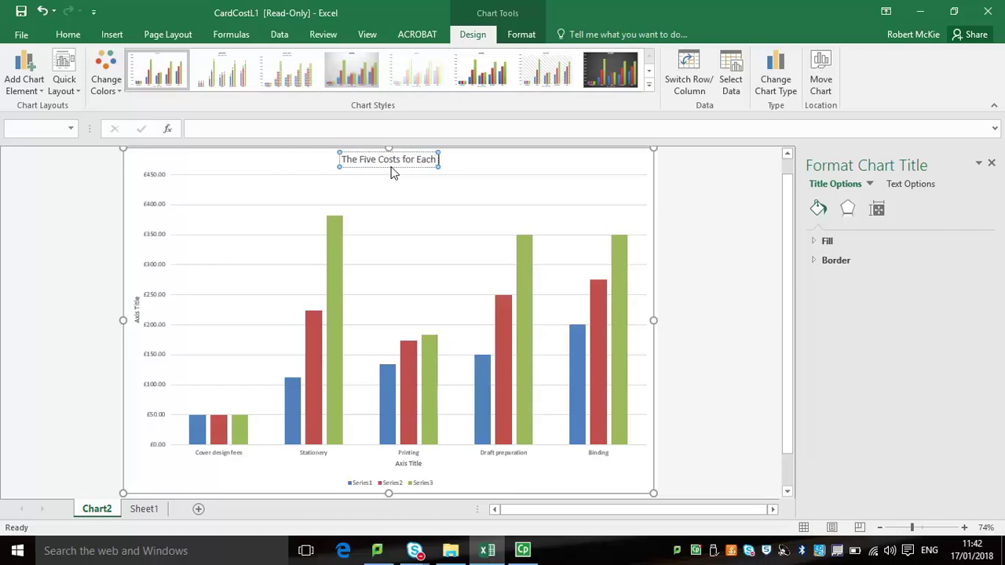
text( Number)
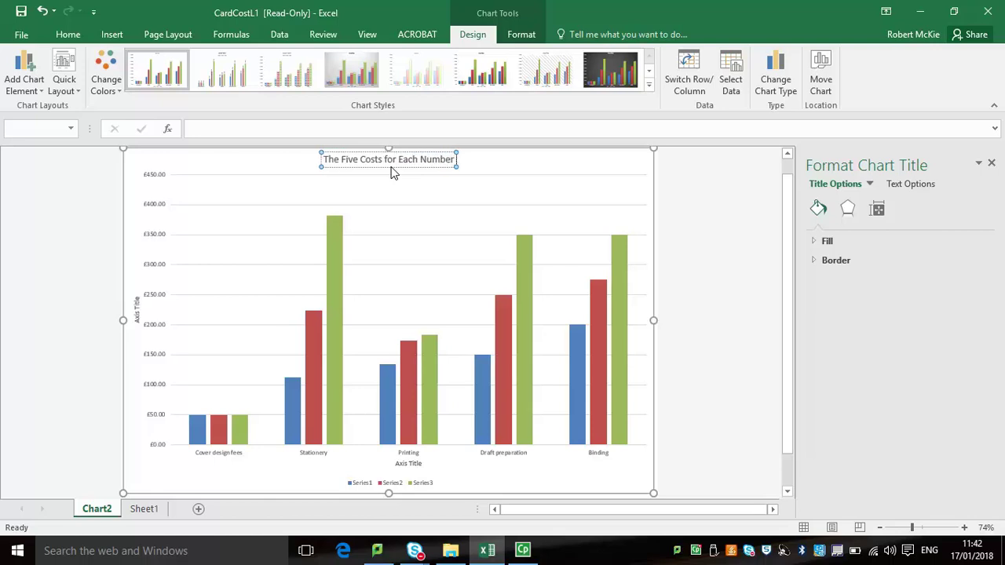
text( of Sets)
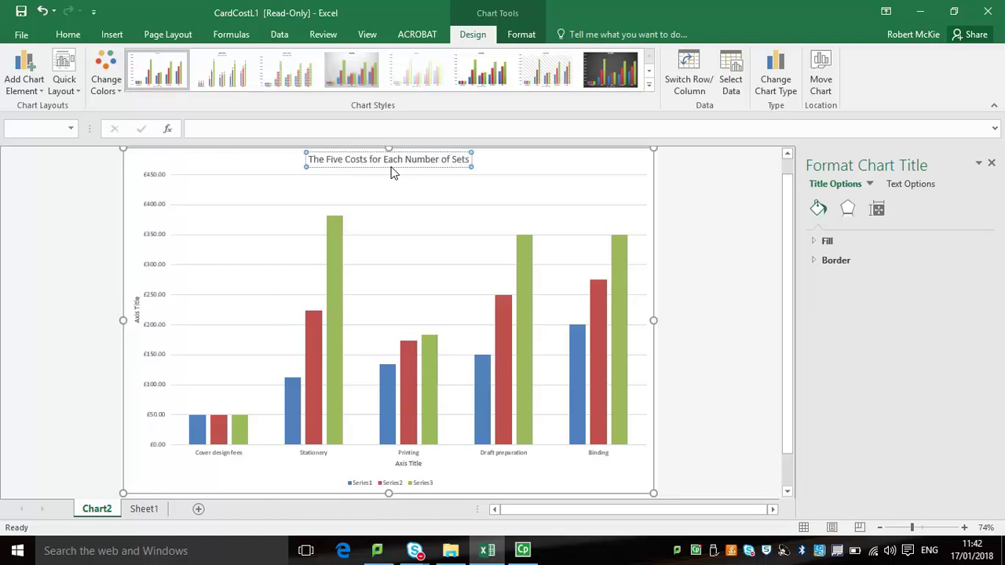
Step: Change the vertical axis title to 'Cost in £'
click(136, 310)
double_click(137, 318)
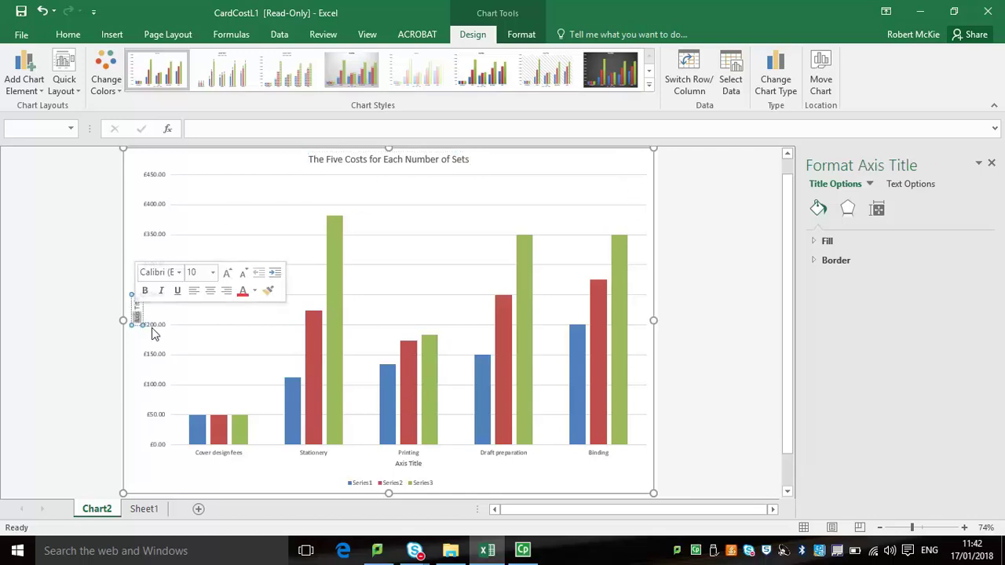
key(BackSpace)
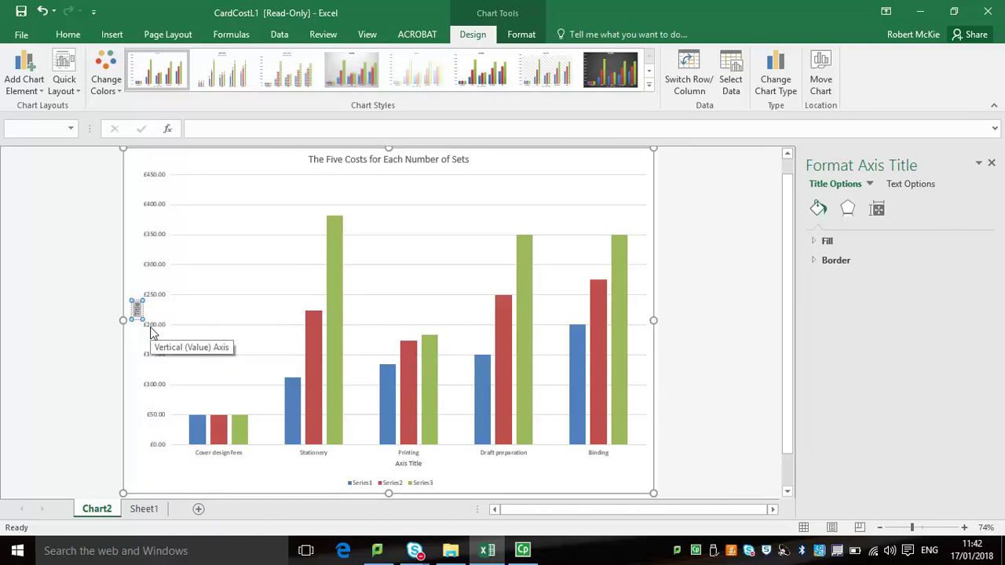
text(Cost)
text(in £)
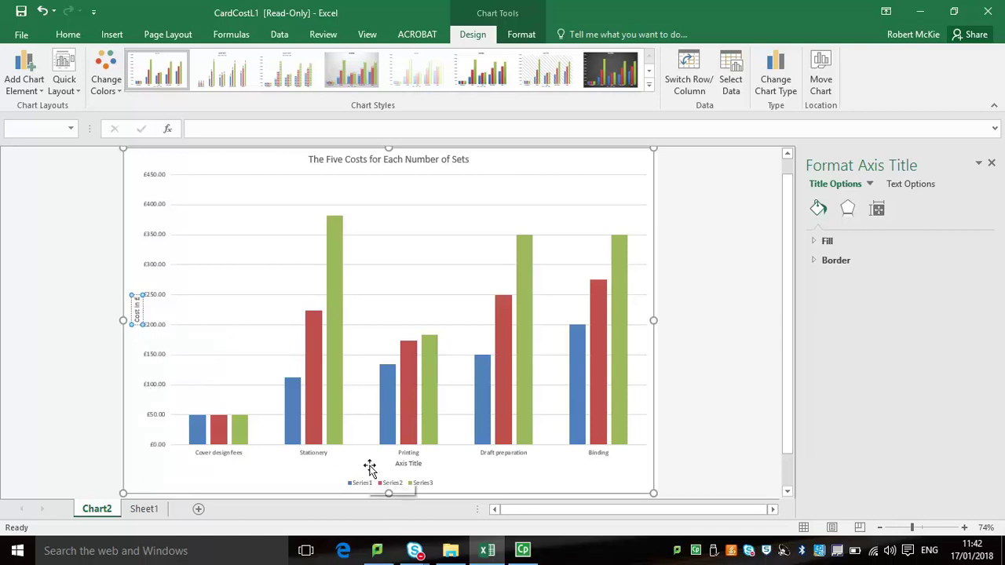
Step: Change the horizontal axis title to 'Item'
click(408, 464)
triple_click(403, 464)
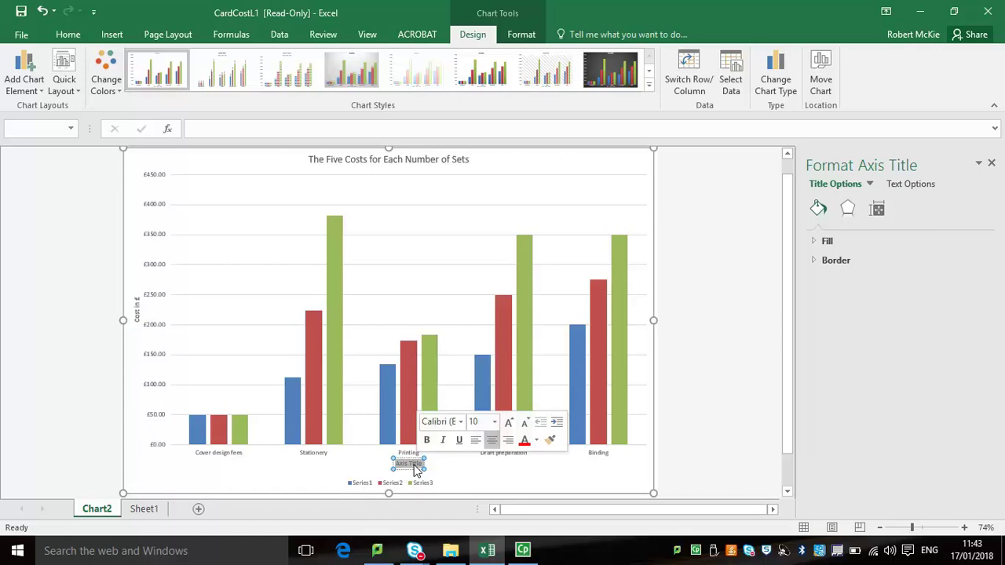
text(Ite)
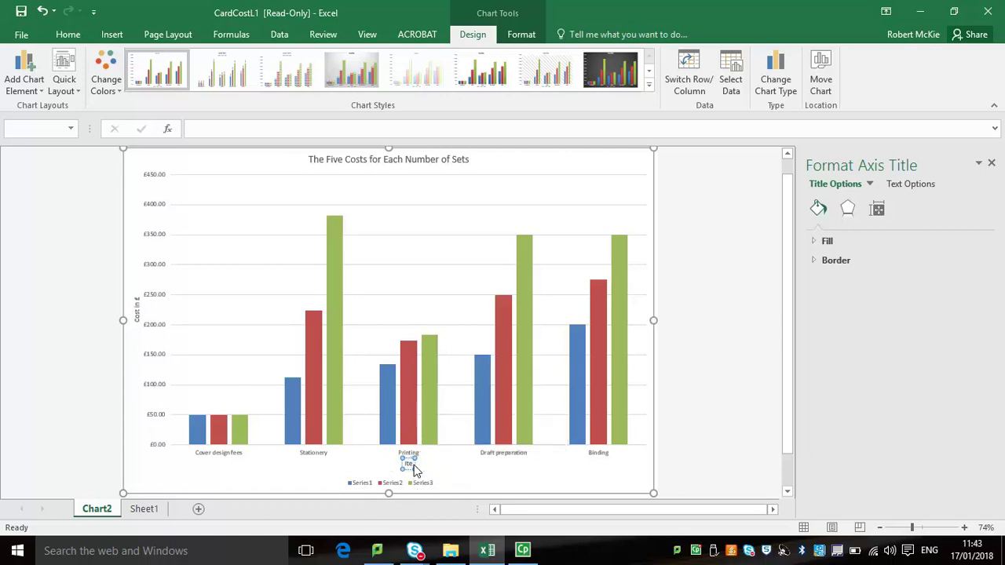
text(m)
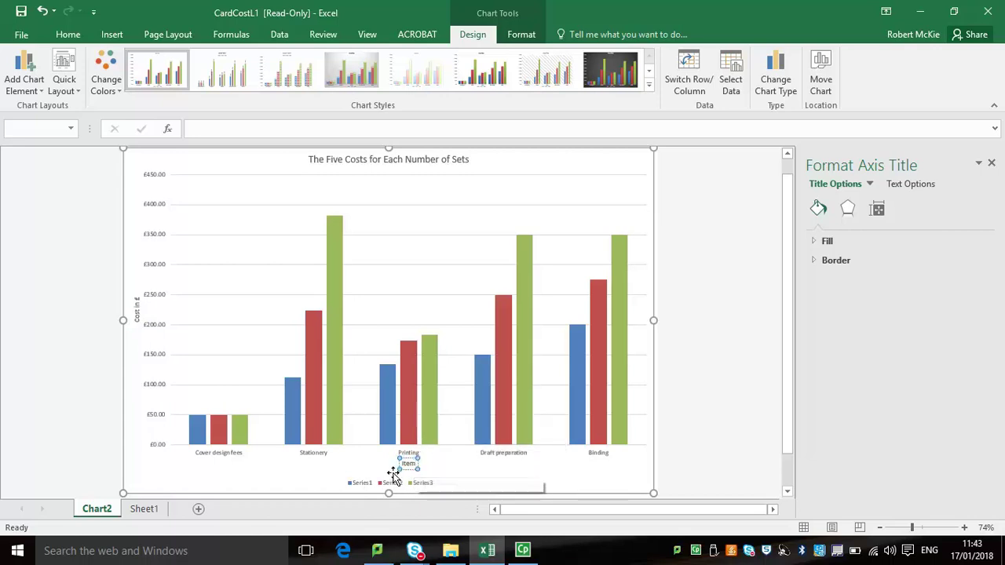
Step: Open Select Data from the legend and rename the first series to Set 1
click(369, 487)
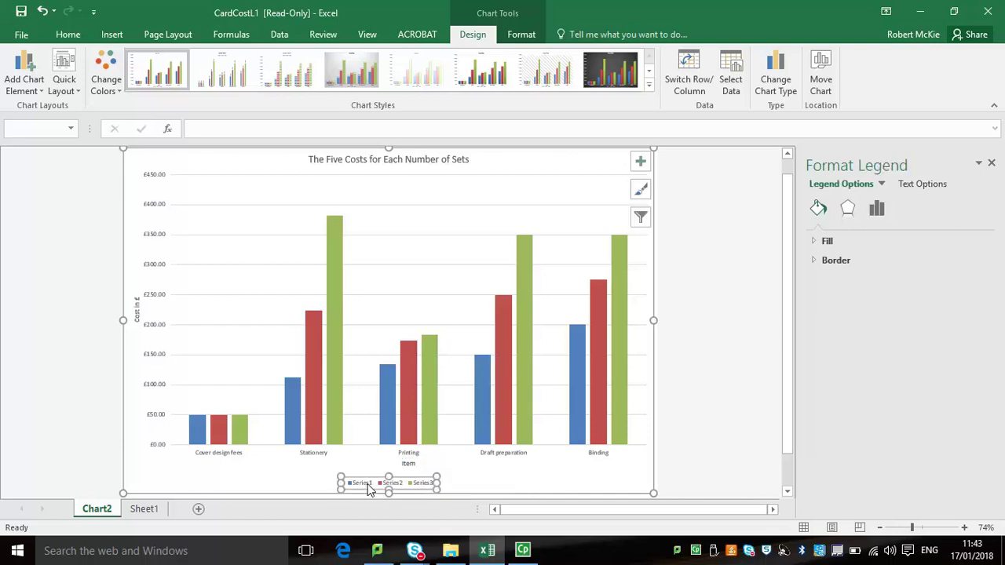
right_click(369, 486)
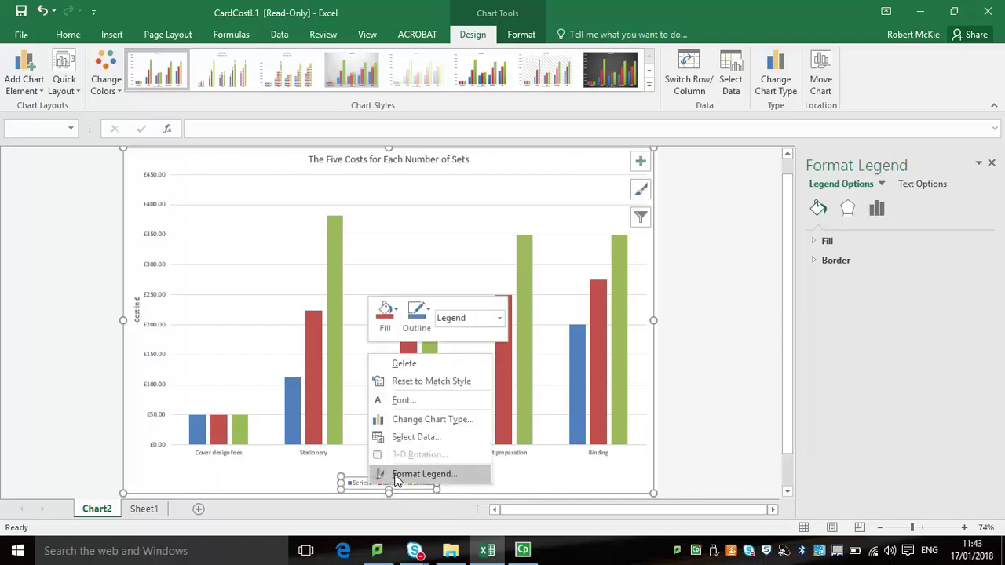
click(410, 438)
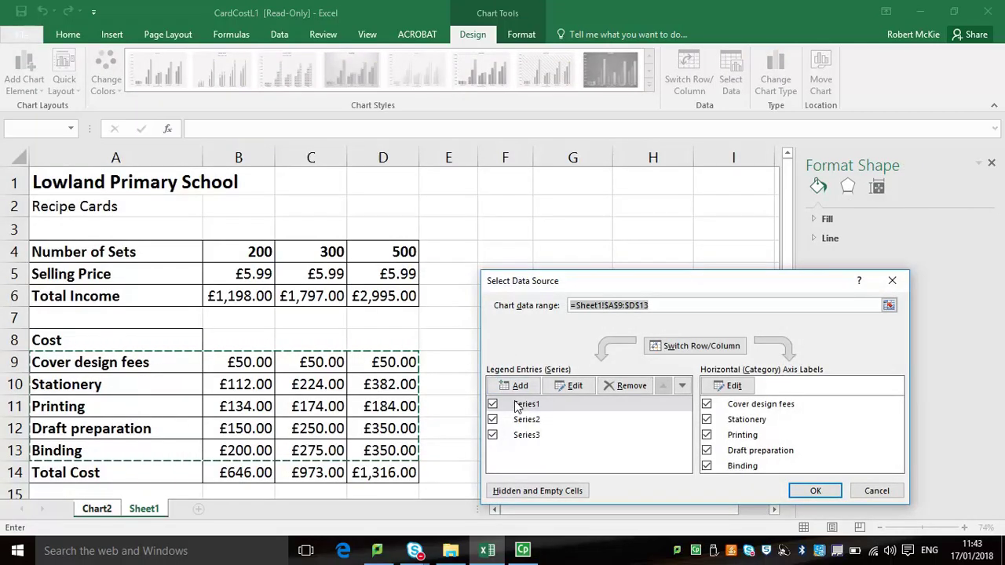
click(571, 386)
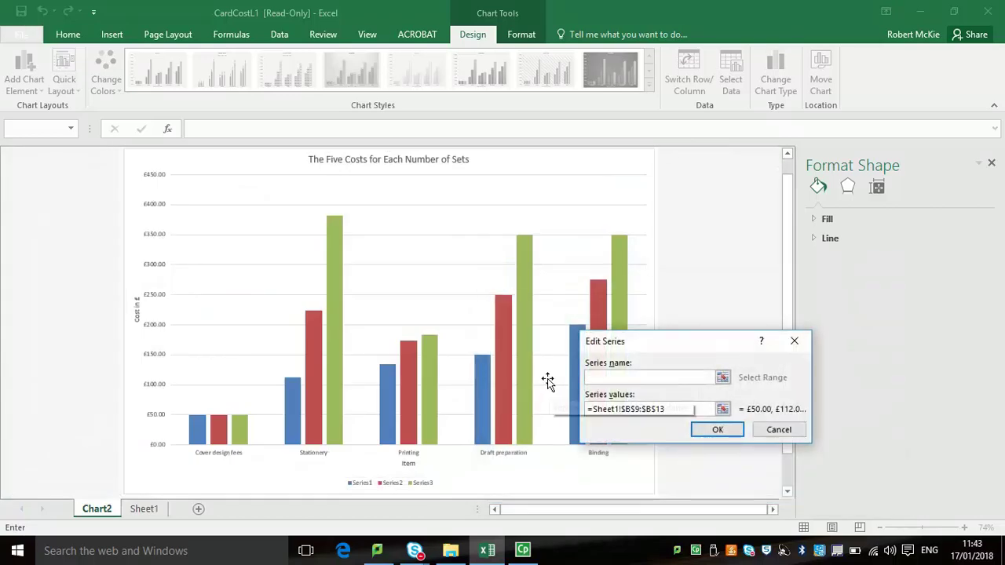
text(Set)
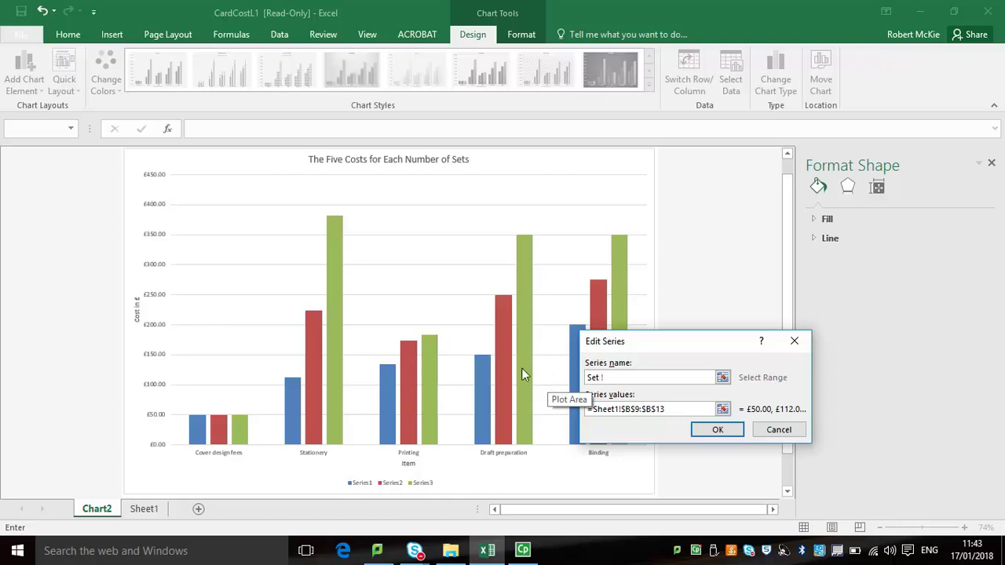
text(1)
click(717, 430)
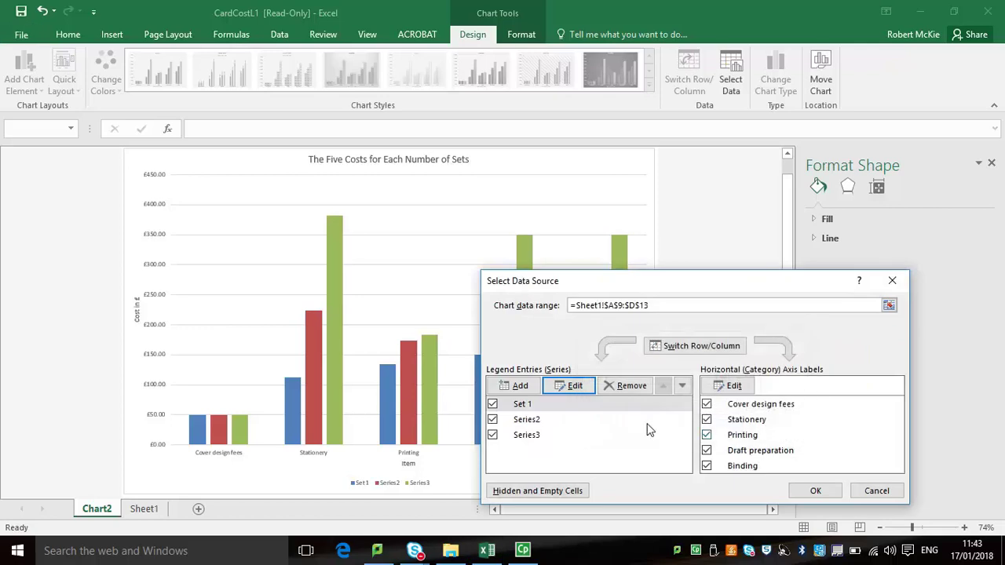
Step: Rename the second and third series to Set 2 and Set 3 and apply
click(548, 420)
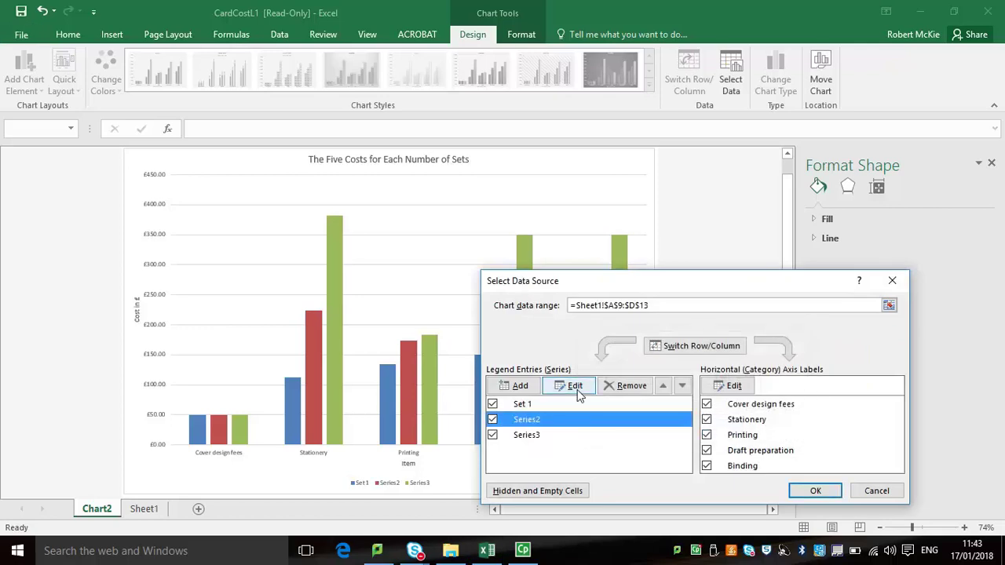
click(576, 387)
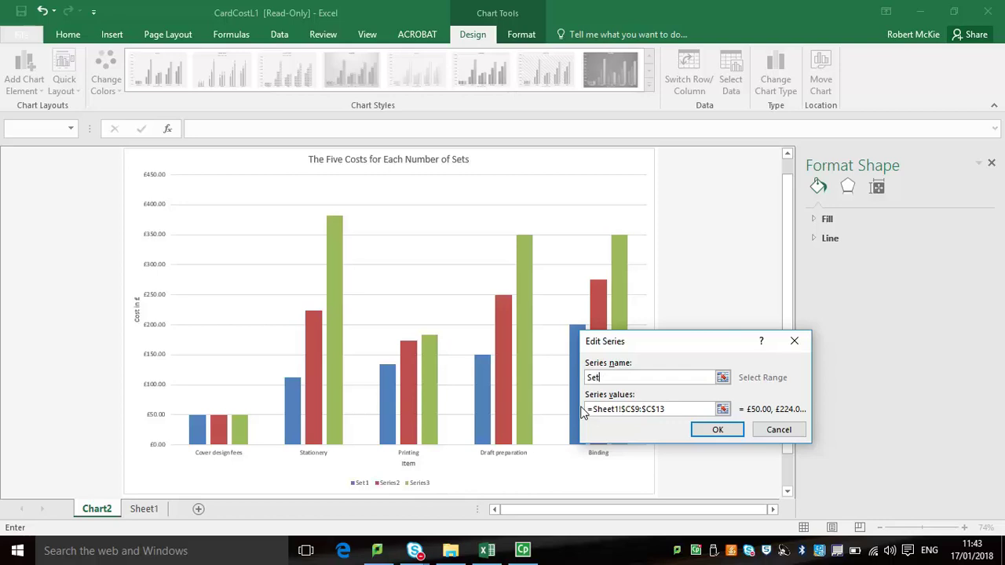
text(Set 2)
key(Return)
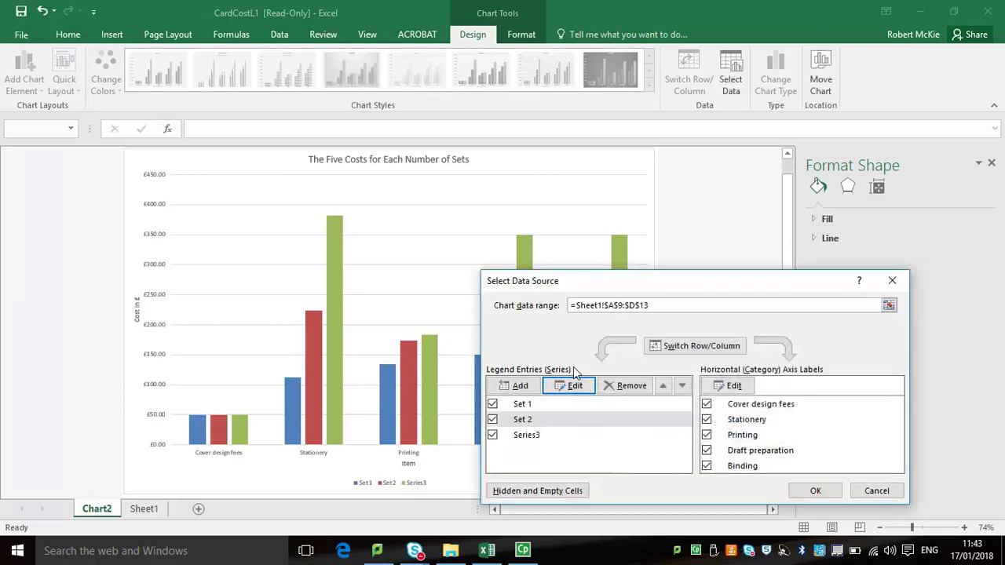
click(528, 434)
click(566, 387)
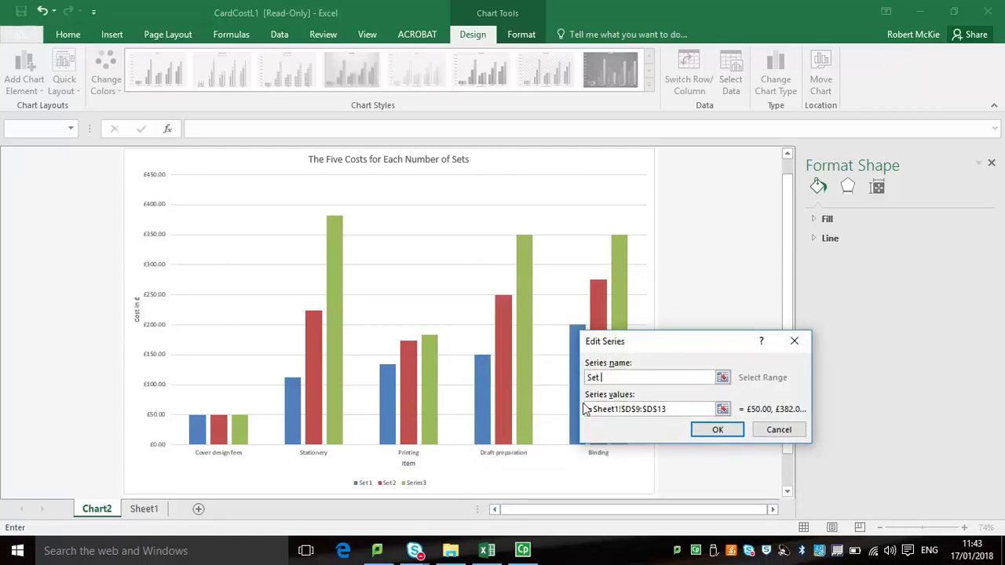
click(714, 431)
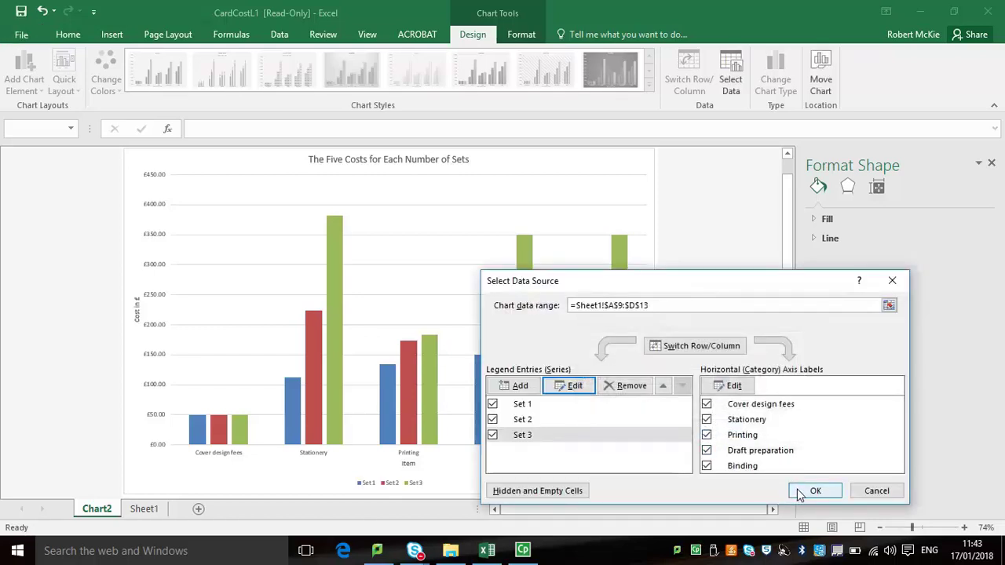
click(797, 494)
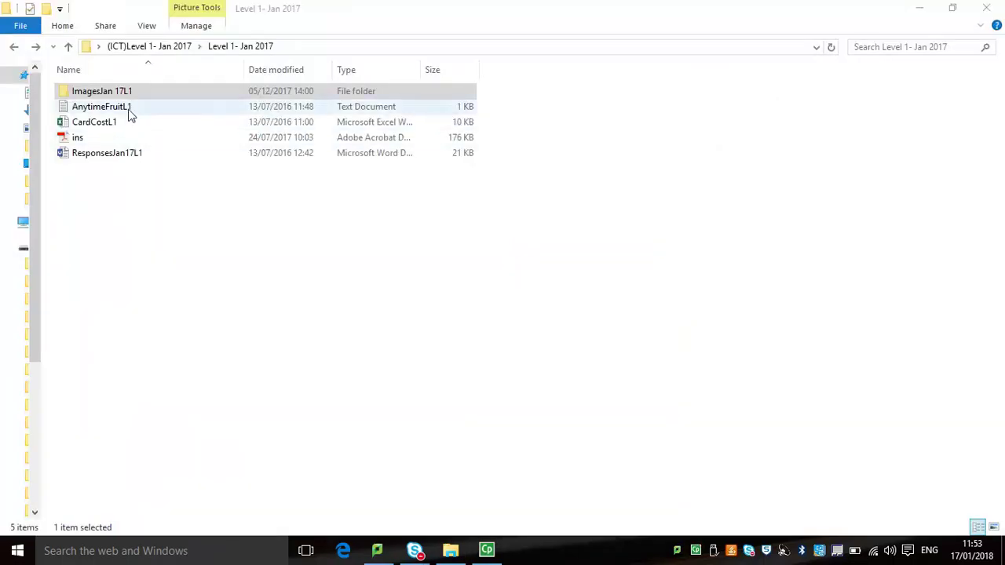
Step: Open the AnytimeFruitL1 text file, then start a new blank Word document
double_click(129, 108)
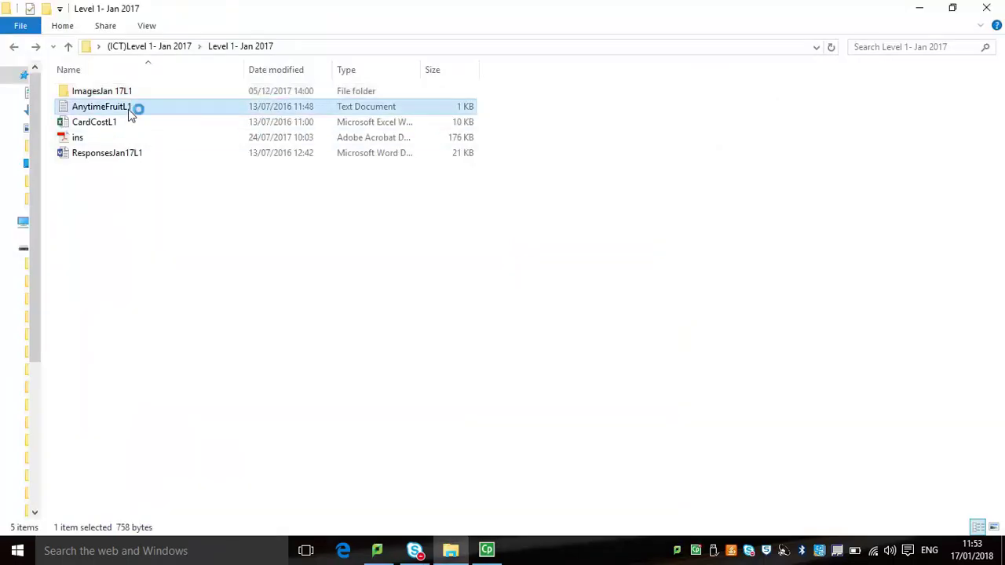
click(17, 551)
click(391, 444)
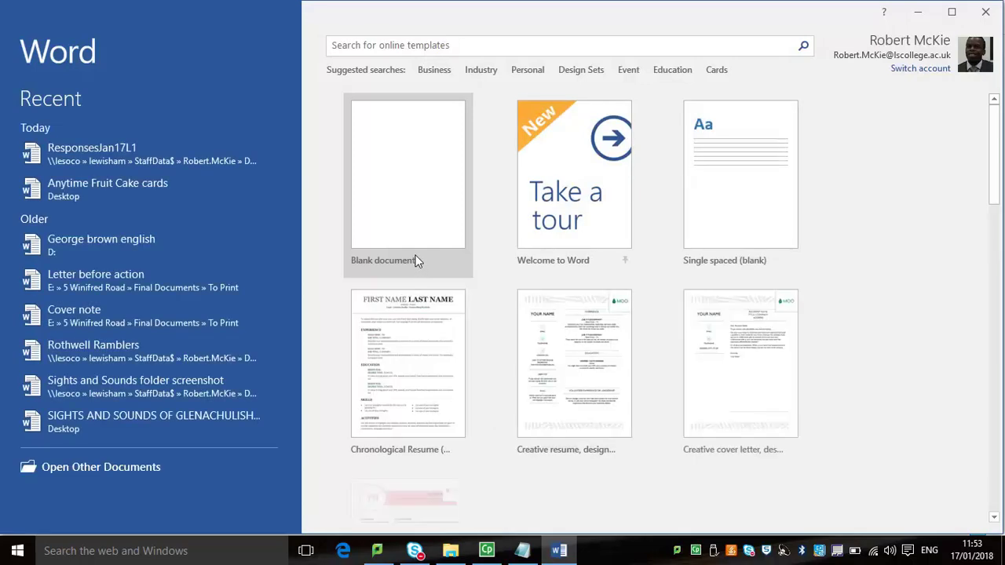
click(414, 235)
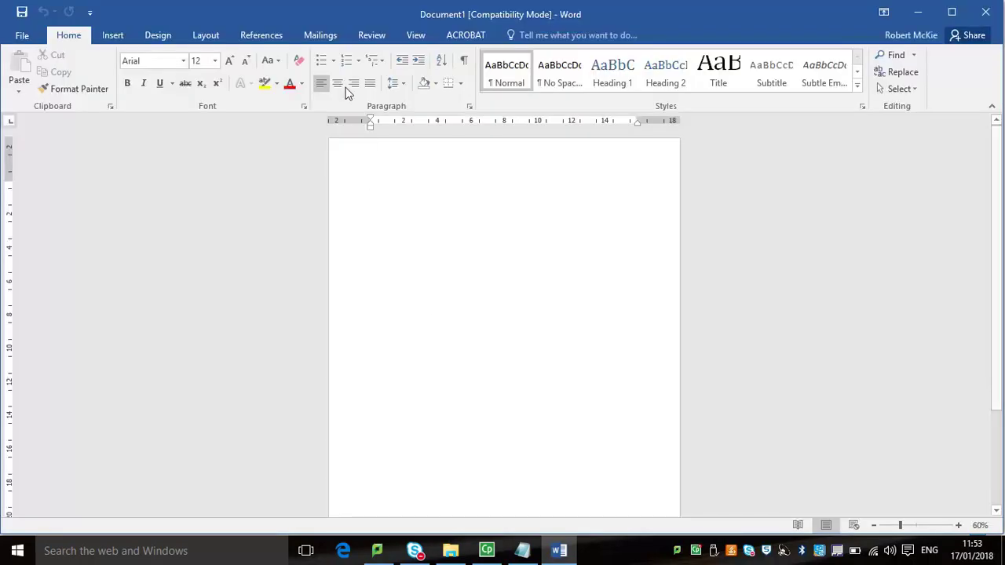
scroll(415, 255, down, 2)
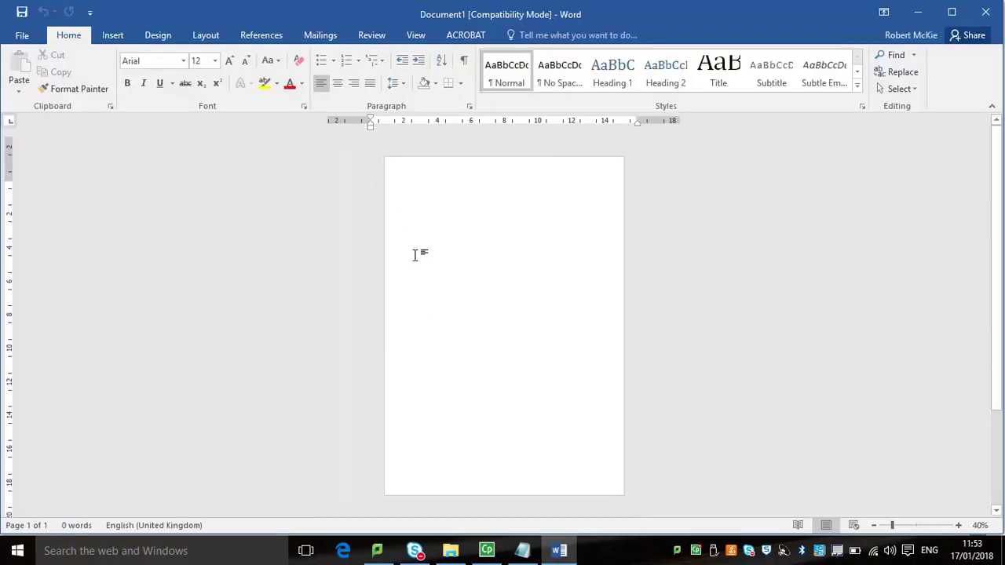
Step: Set the page to Narrow margins and Landscape orientation
click(413, 36)
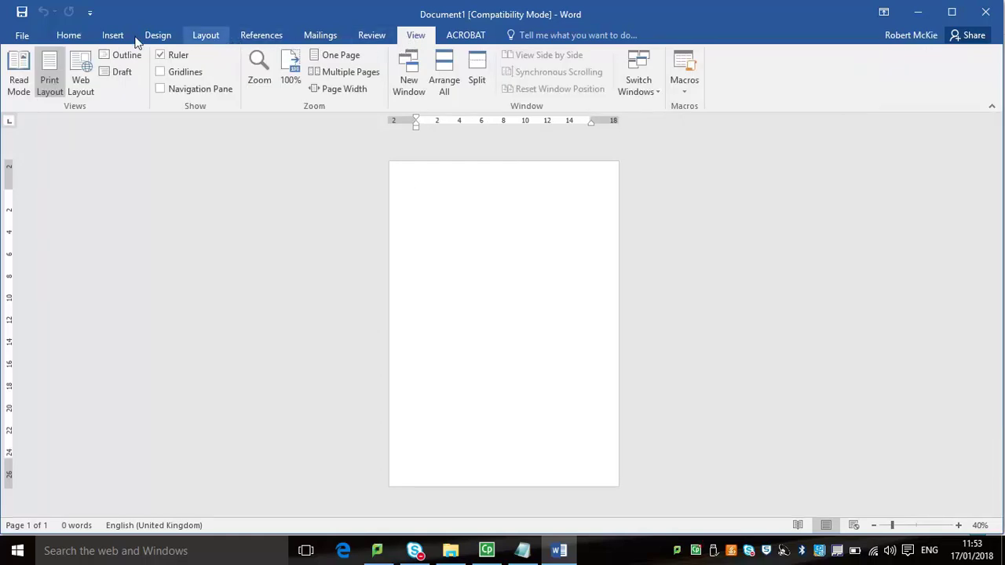
click(17, 79)
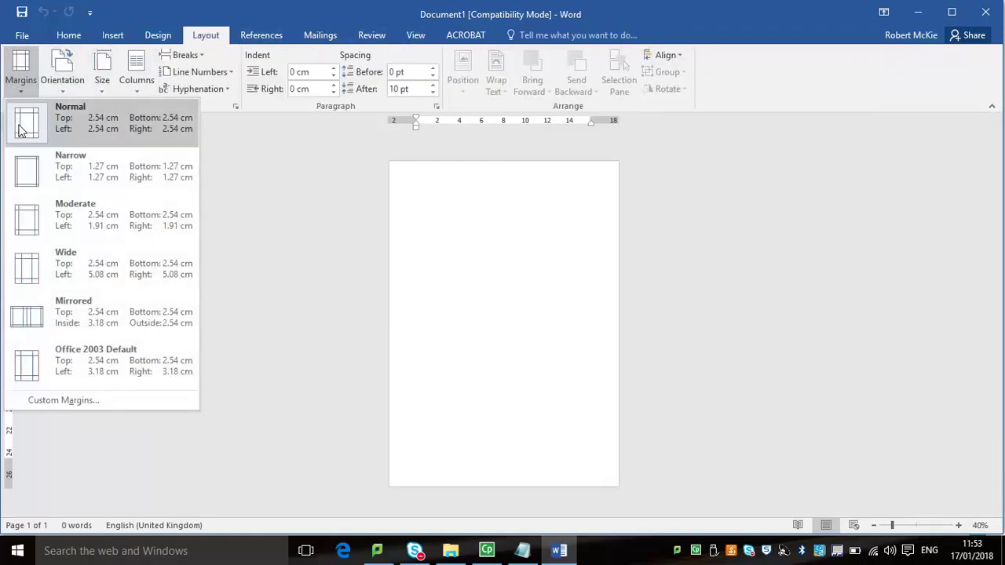
click(26, 174)
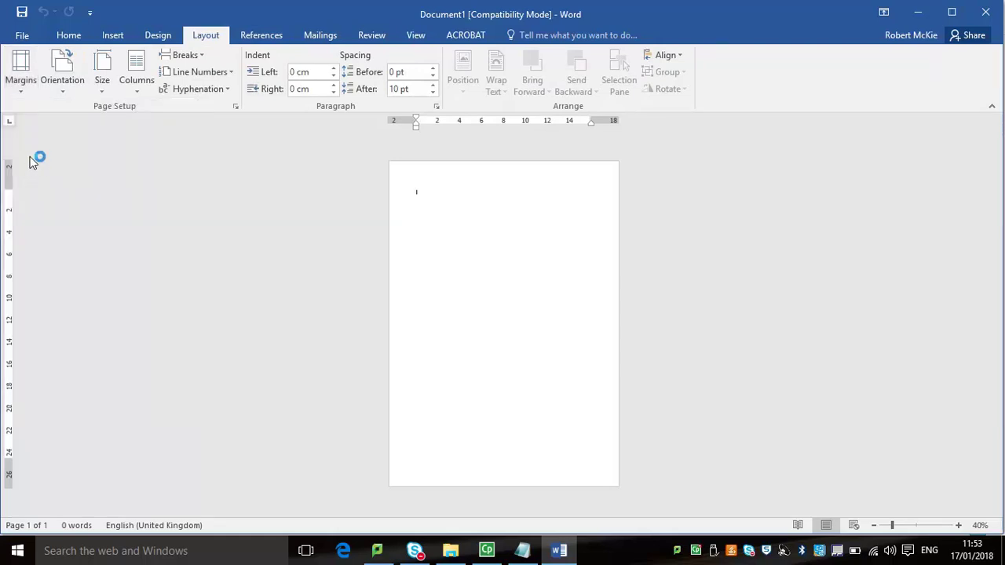
click(78, 89)
click(81, 153)
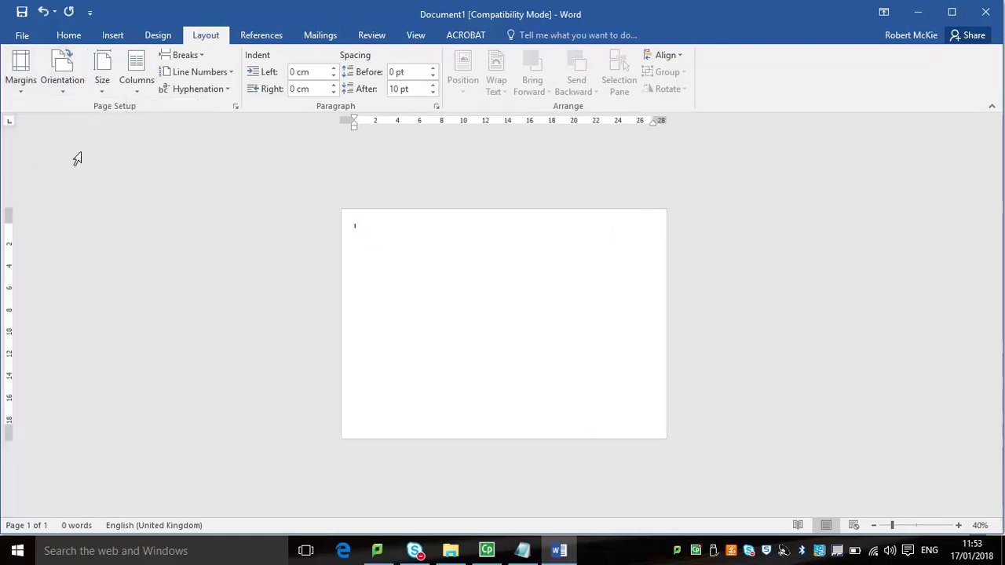
Step: Add a page border on the left, top, right and bottom edges
click(85, 35)
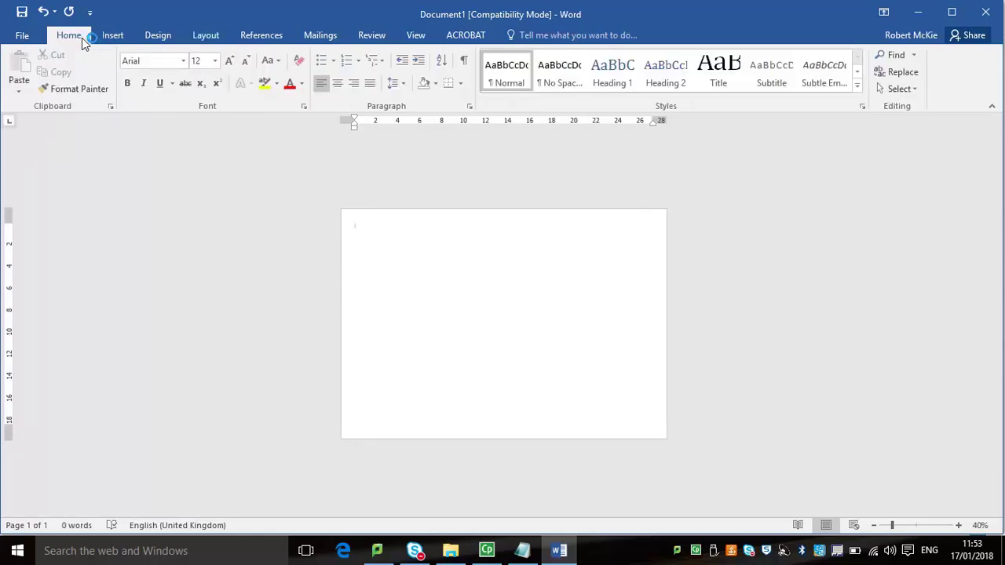
click(461, 84)
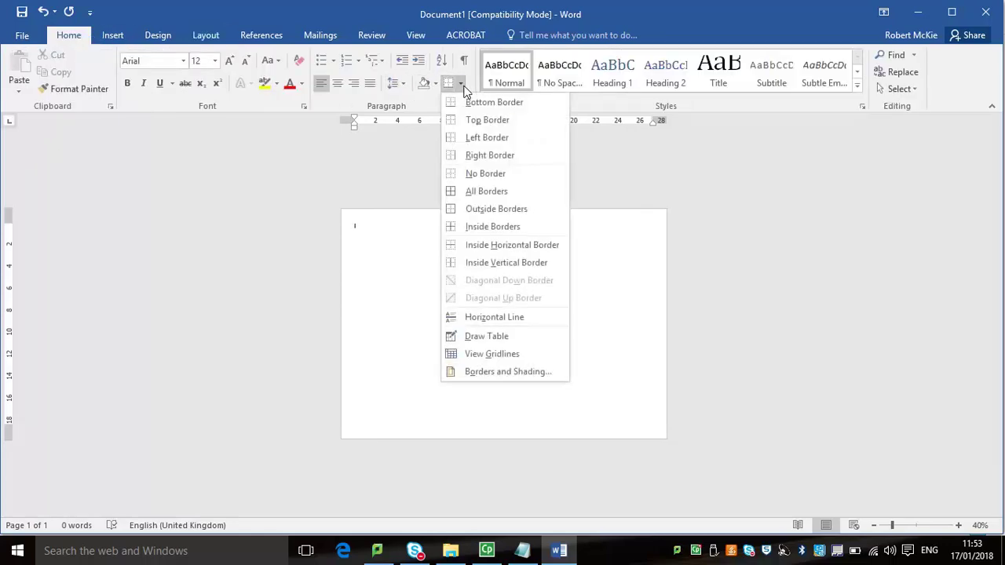
click(479, 370)
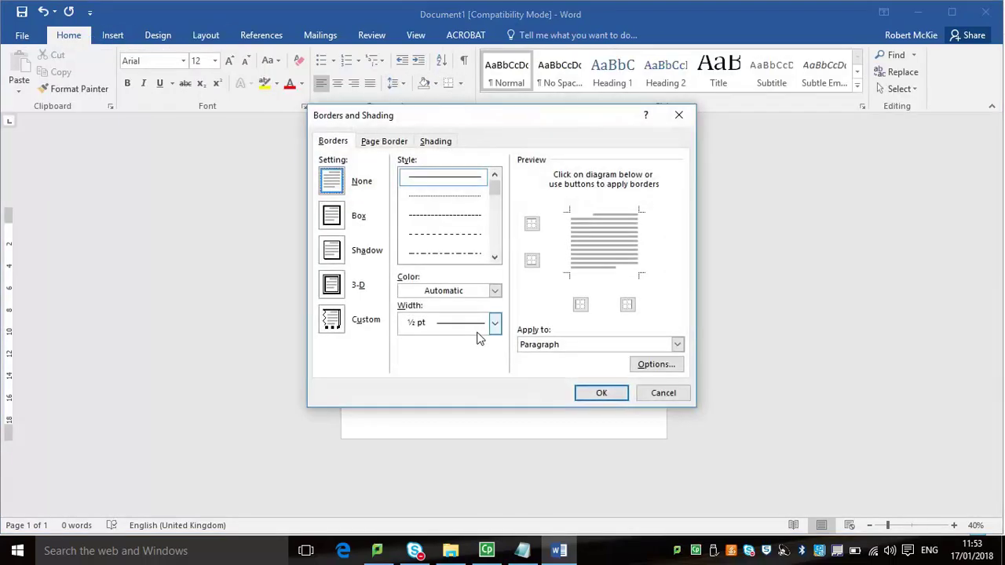
click(405, 144)
click(570, 243)
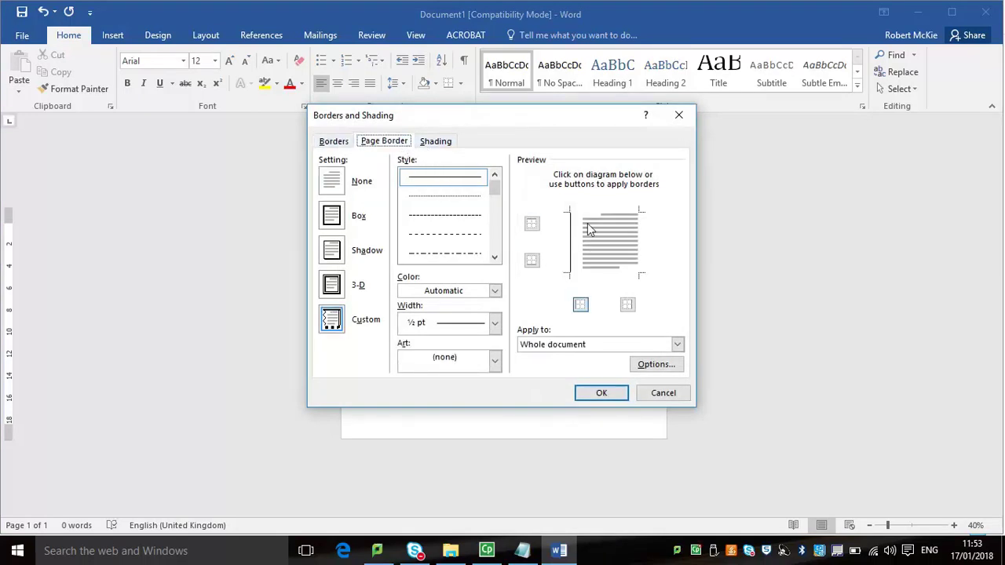
click(595, 220)
click(628, 240)
click(607, 271)
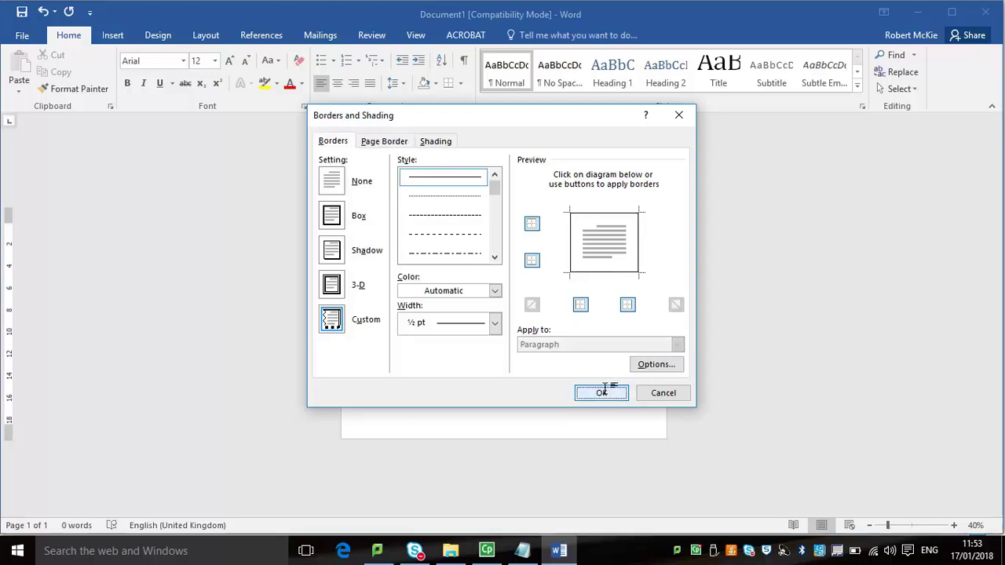
click(602, 393)
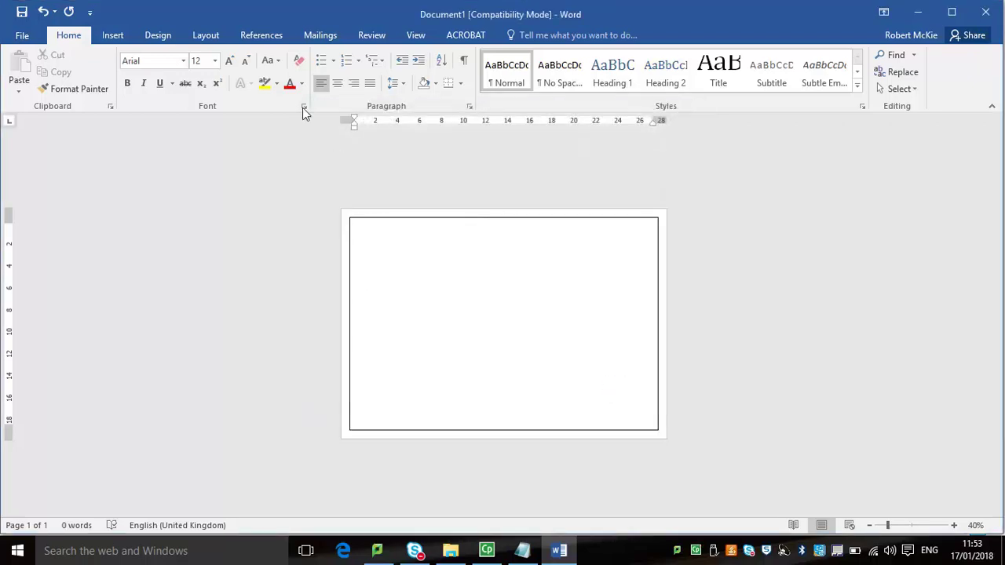
Step: Split the page layout into two columns
click(206, 34)
click(138, 87)
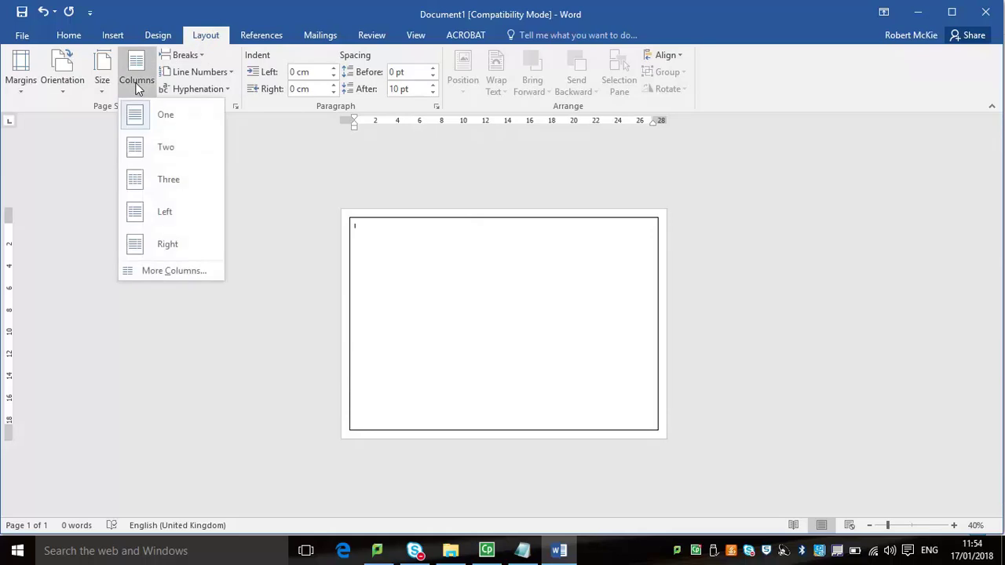
click(148, 151)
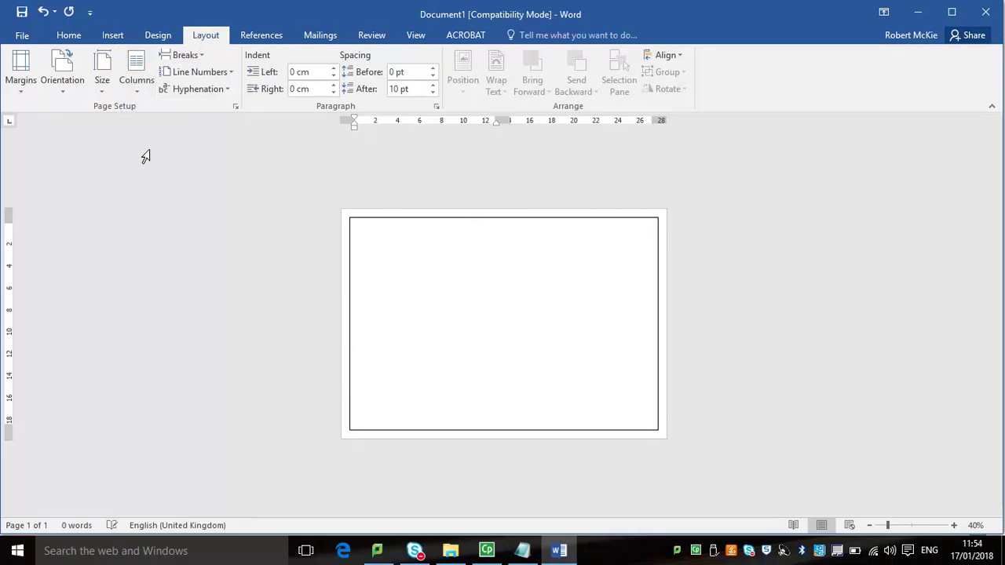
Step: Copy the recipe text from the AnytimeFruitL1 notes and return to the Word text box
click(522, 551)
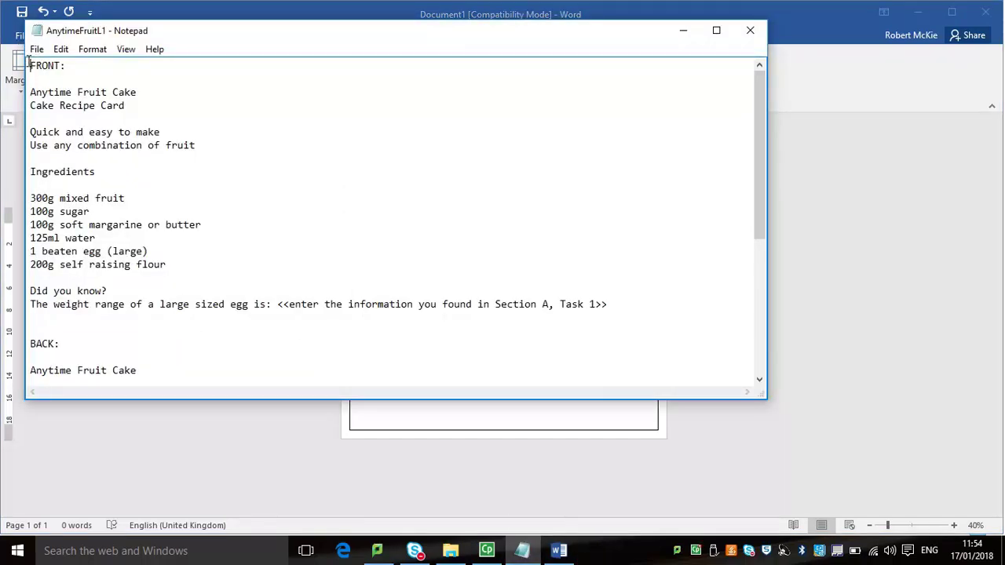
drag(29, 88, 183, 429)
right_click(154, 290)
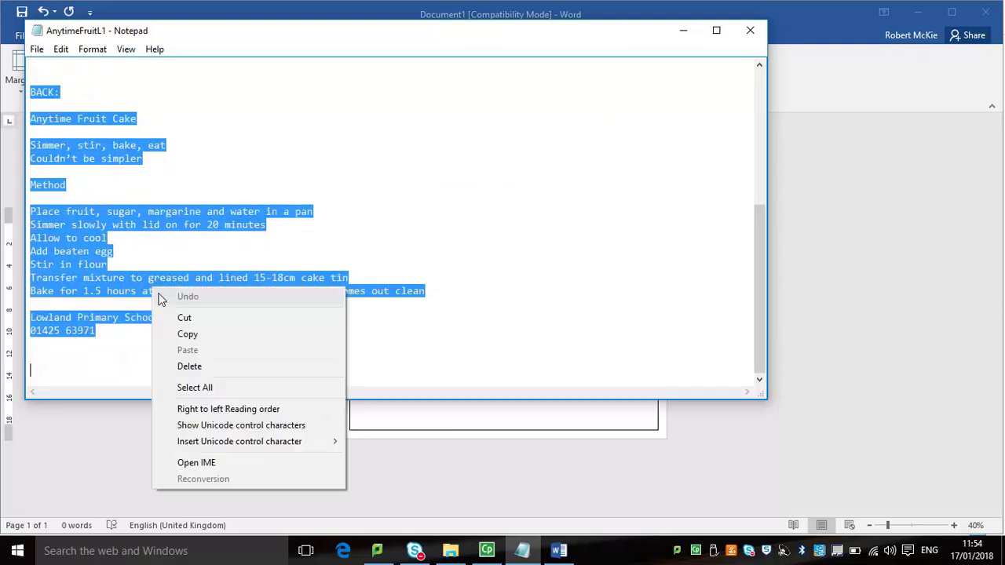
click(187, 333)
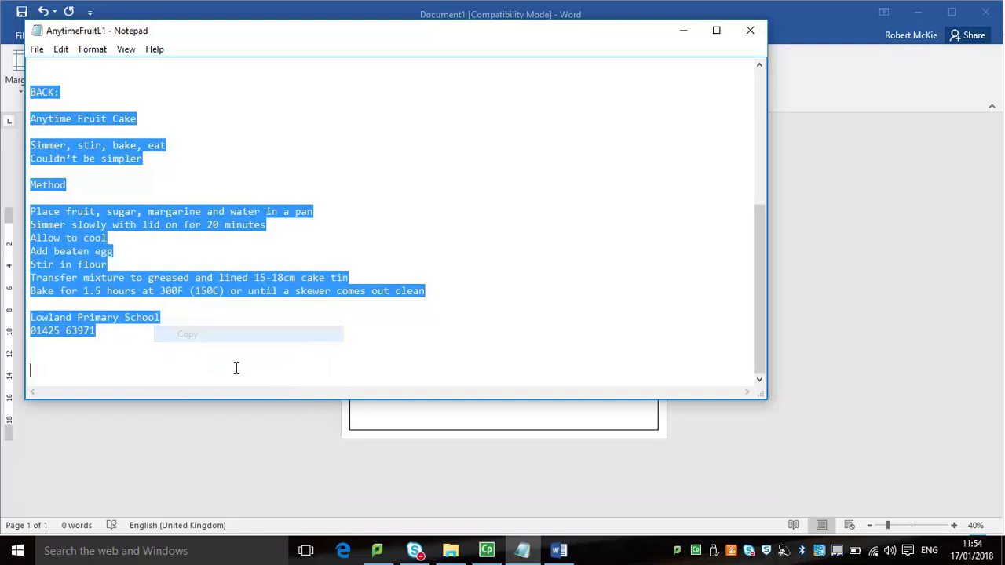
click(374, 424)
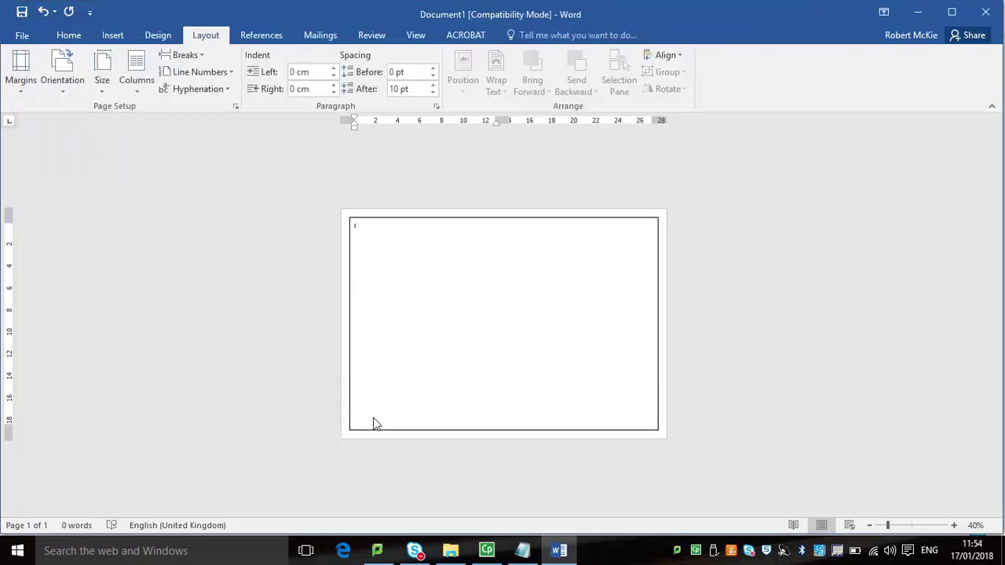
Step: Paste the recipe into the text box as text only
right_click(362, 229)
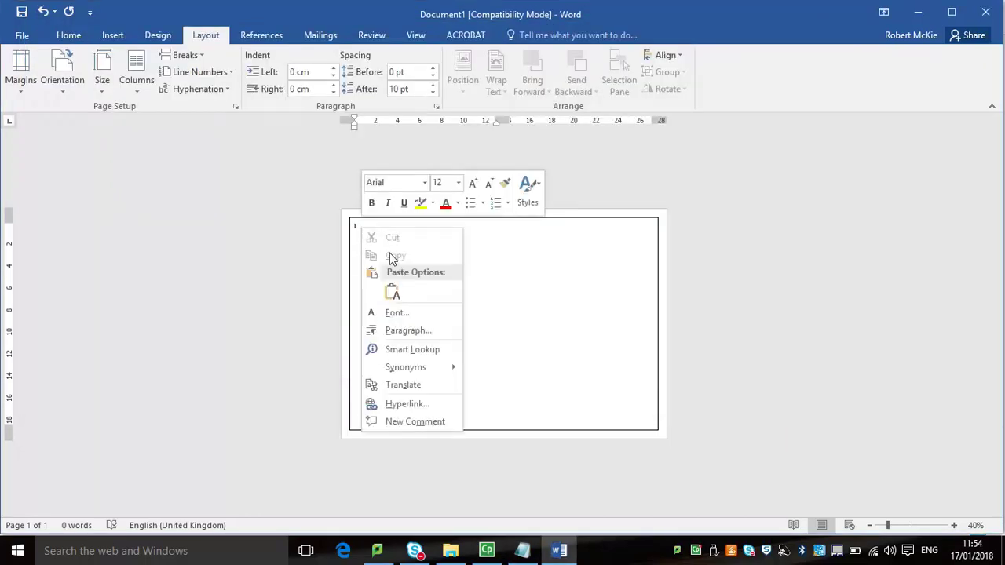
click(393, 292)
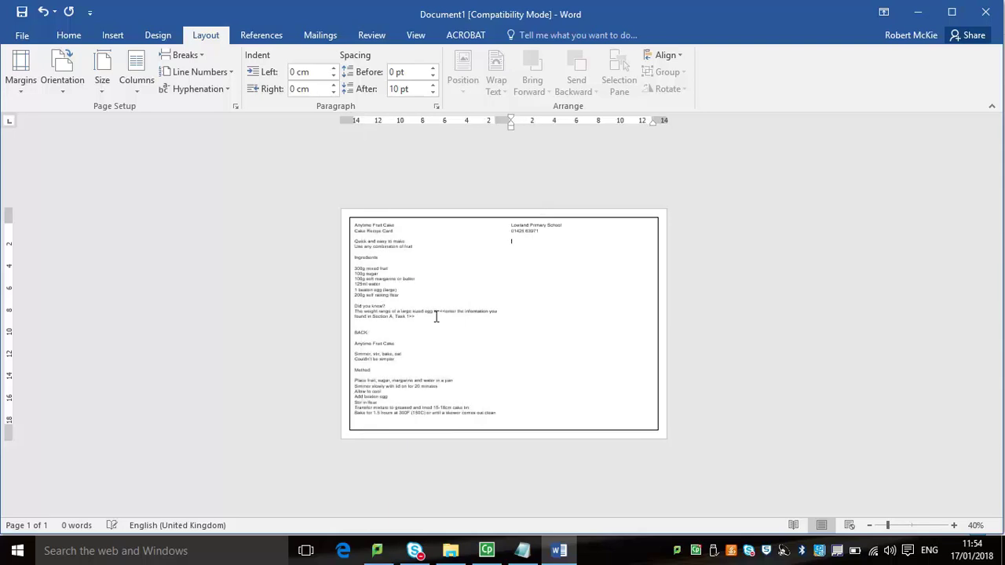
scroll(538, 328, up, 6)
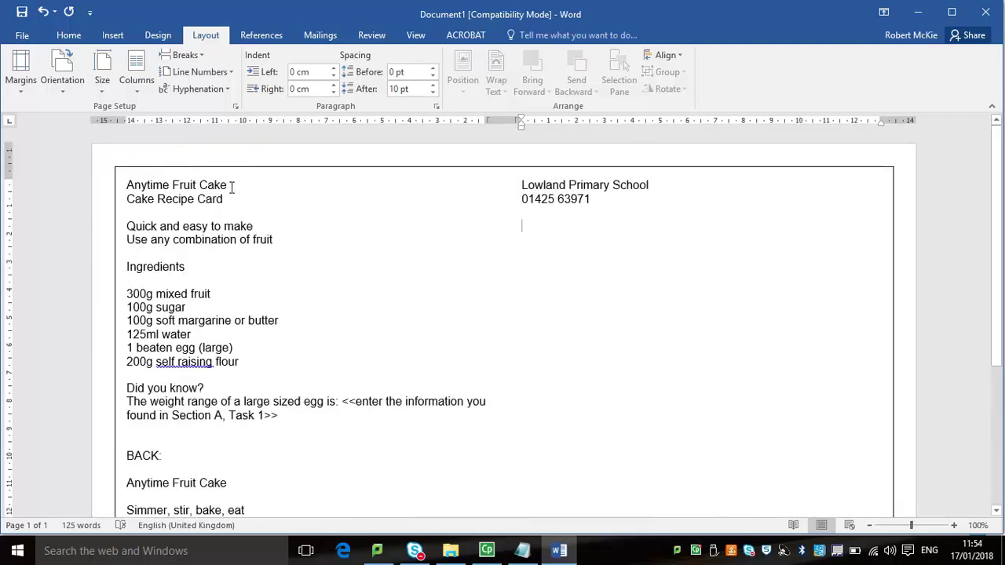
Step: Format the first Anytime Fruit Cake heading in Adobe Gothic Std B at 16 pt
drag(231, 186, 61, 180)
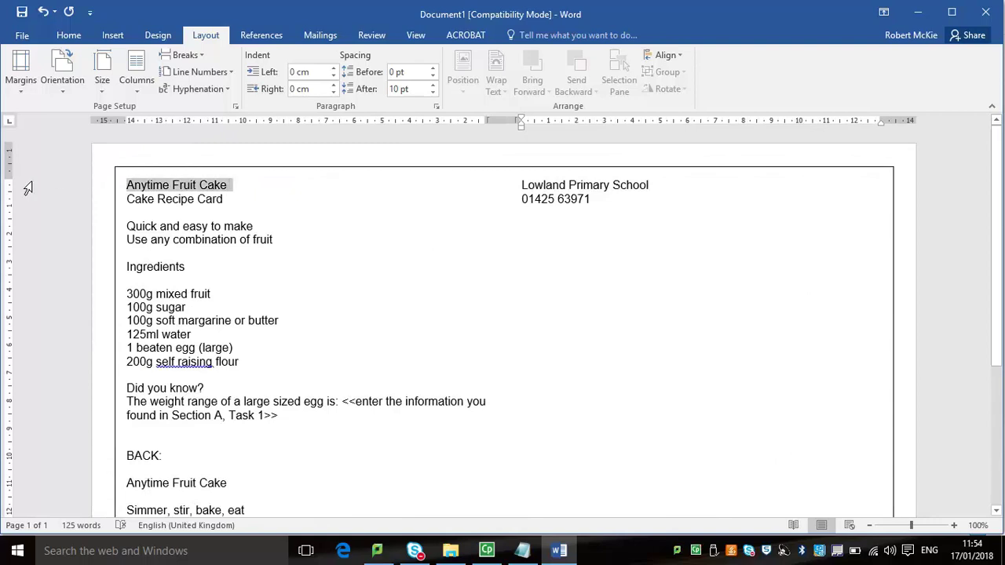
click(68, 35)
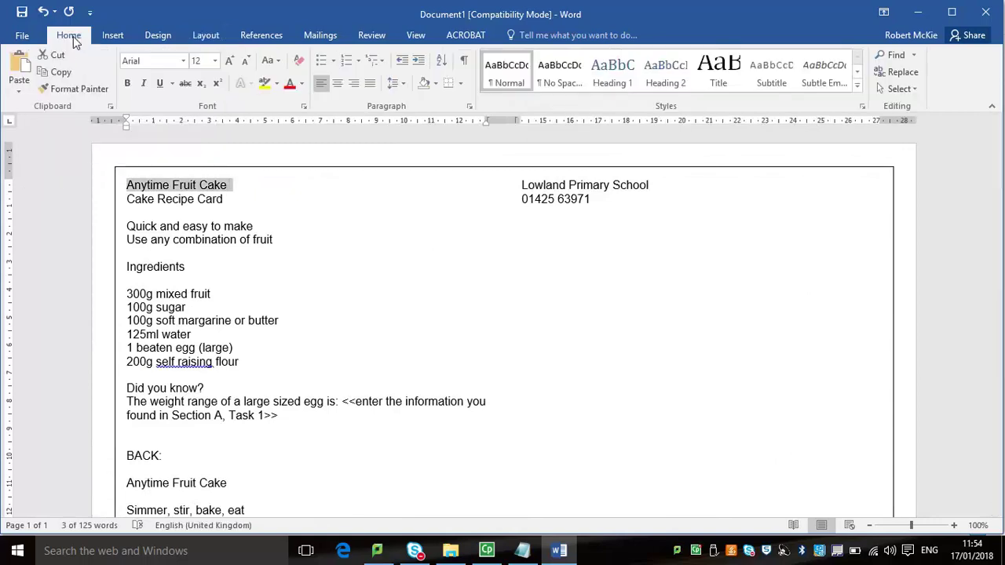
click(183, 60)
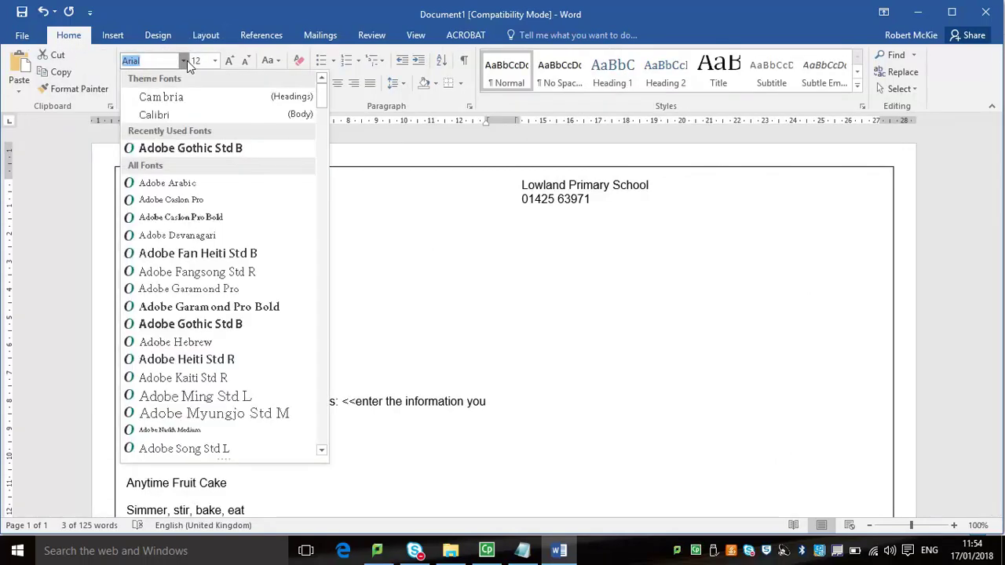
click(188, 323)
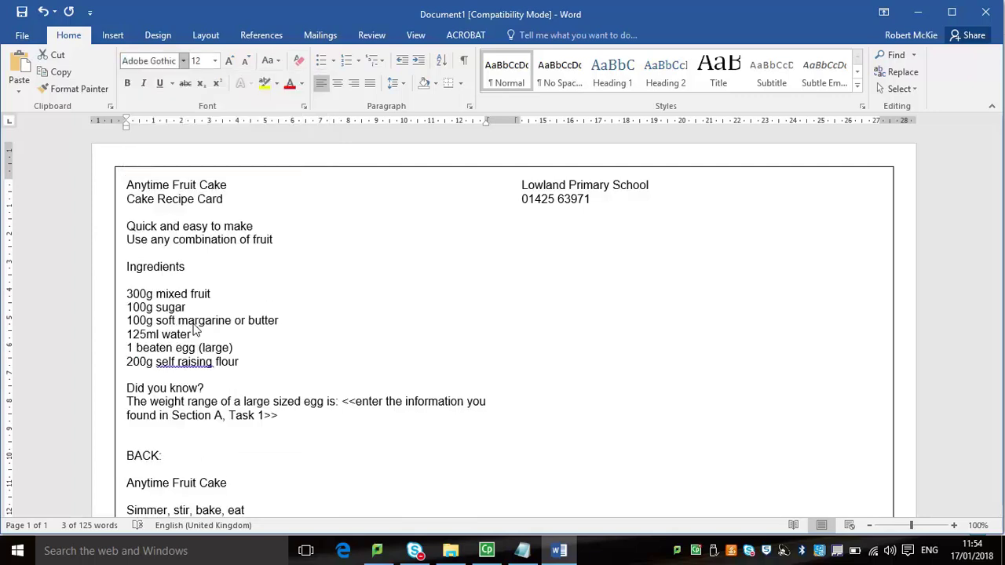
click(215, 61)
click(199, 162)
Step: Copy the heading formatting onto the second Anytime Fruit Cake heading with Format Painter
click(79, 92)
scroll(107, 375, down, 3)
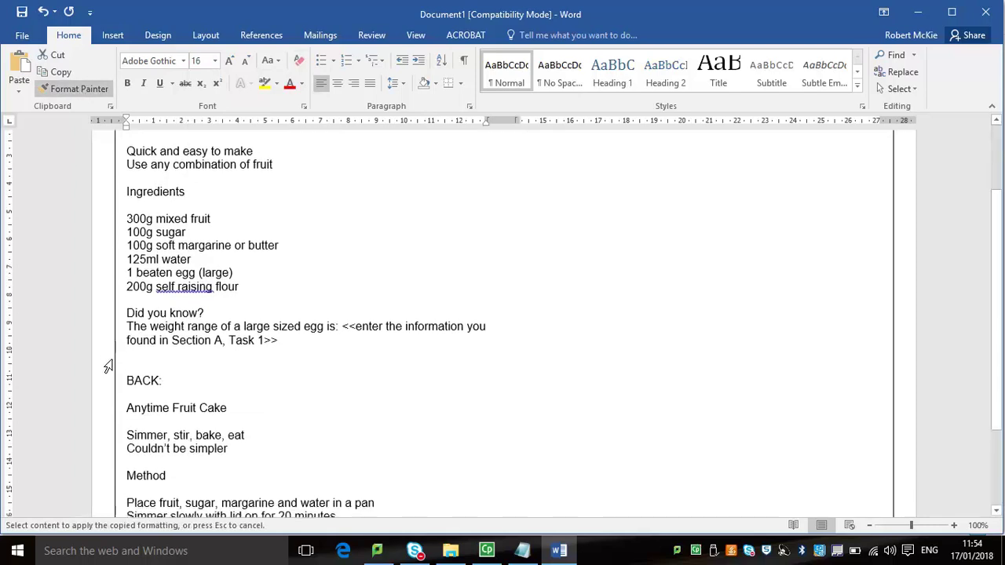
click(112, 413)
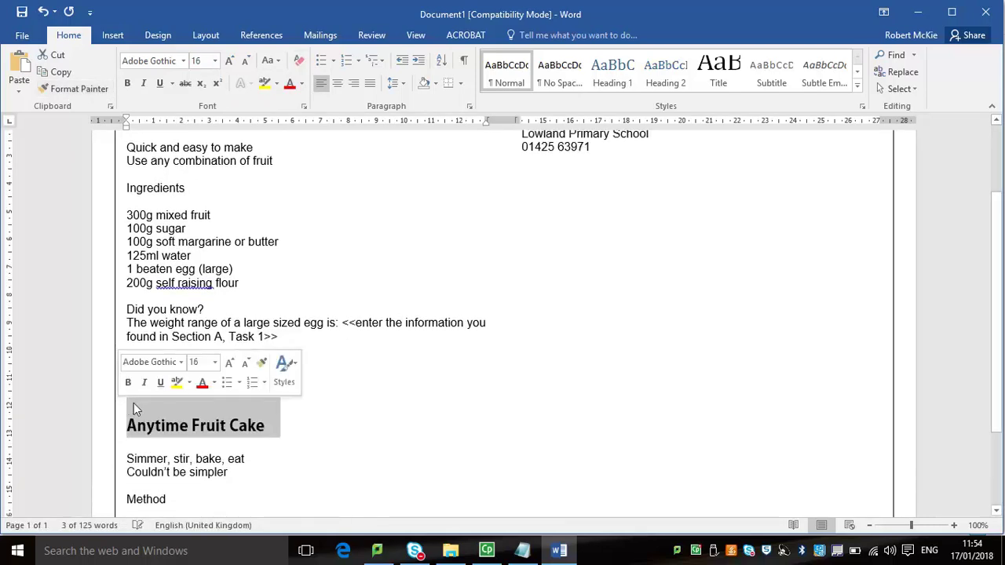
click(147, 410)
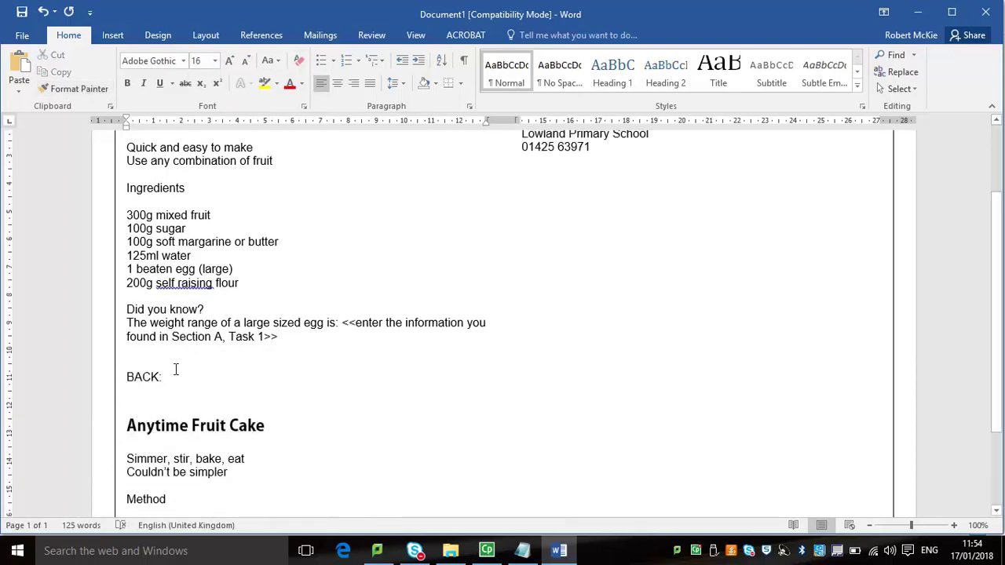
key(ctrl+a)
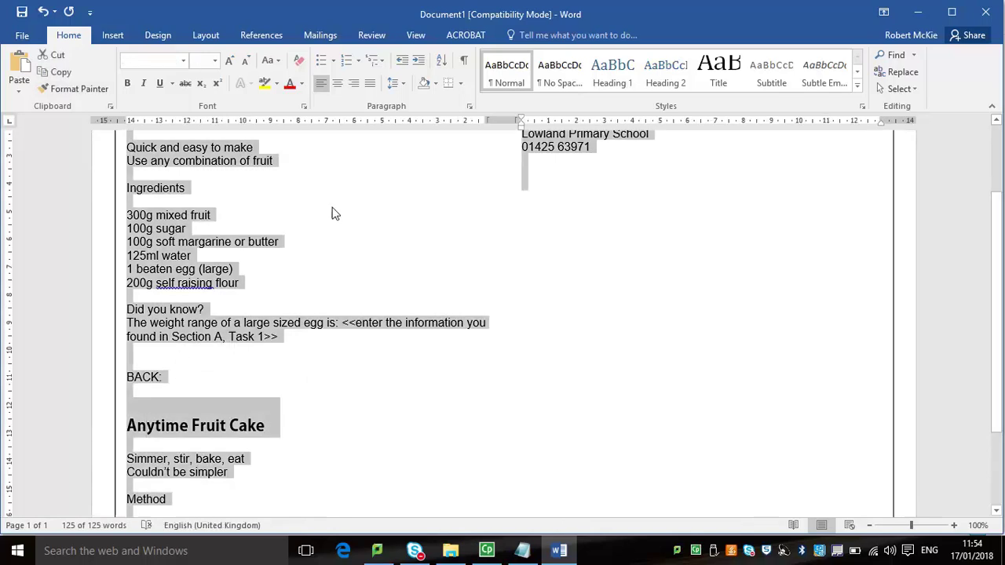
Step: Set paragraph spacing after to 0 pt for all the recipe text
click(470, 110)
click(461, 299)
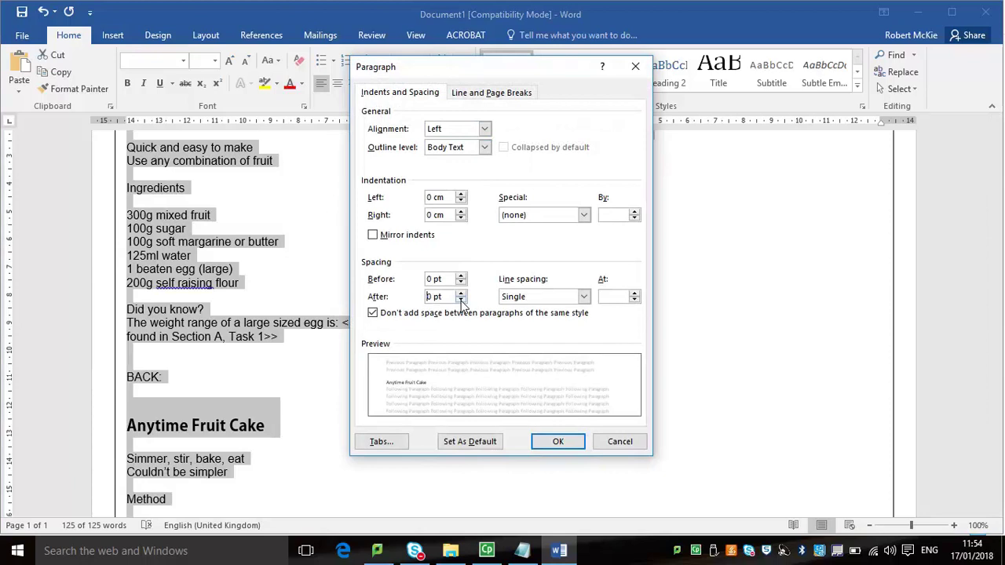
click(558, 442)
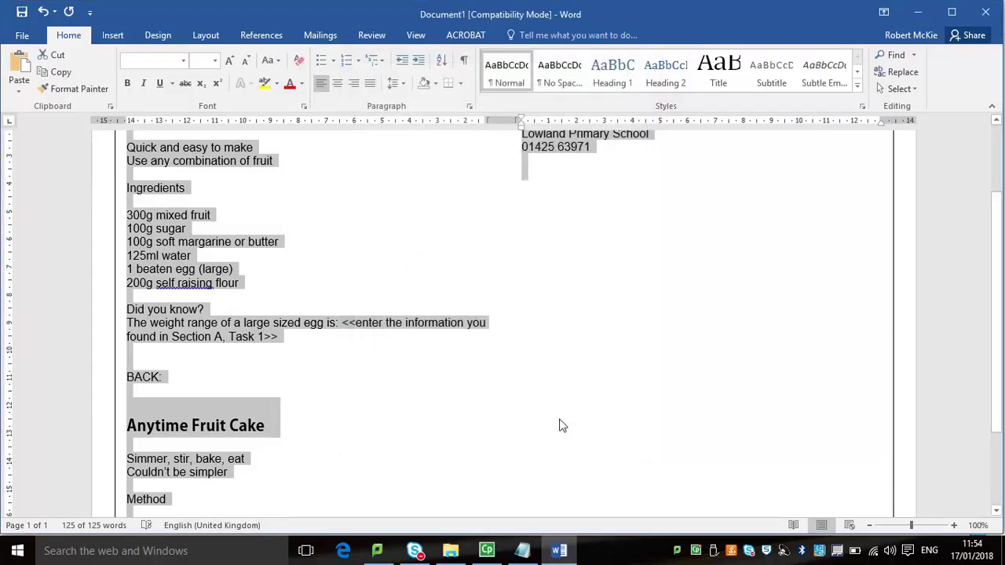
click(469, 106)
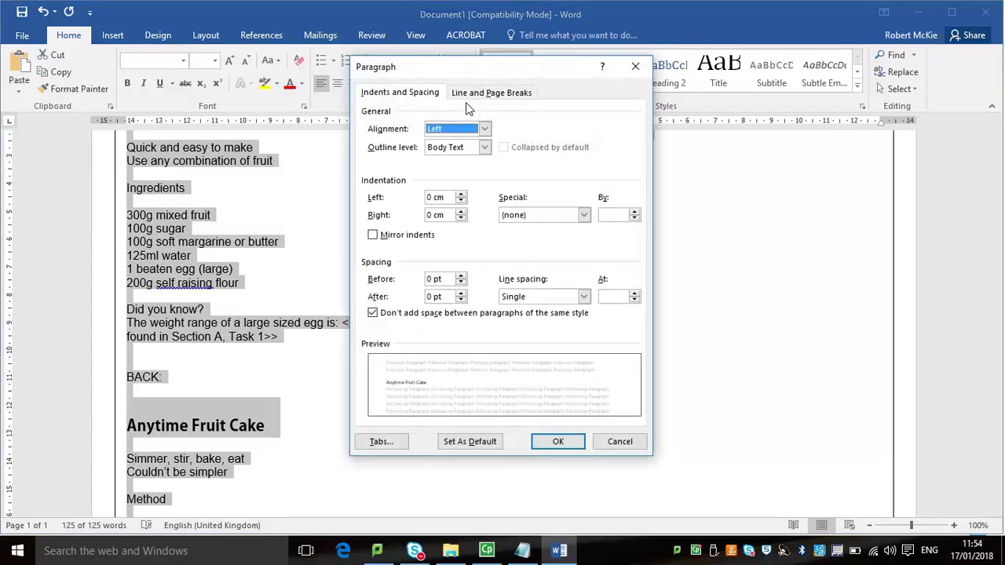
click(567, 444)
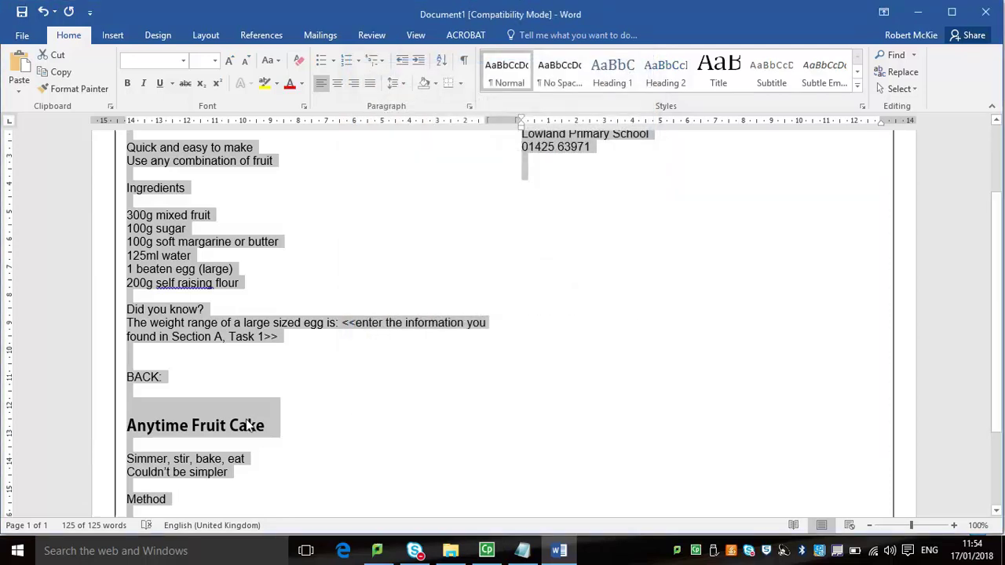
Step: Select the second Anytime Fruit Cake heading and review its paragraph settings without changes
click(156, 420)
click(159, 409)
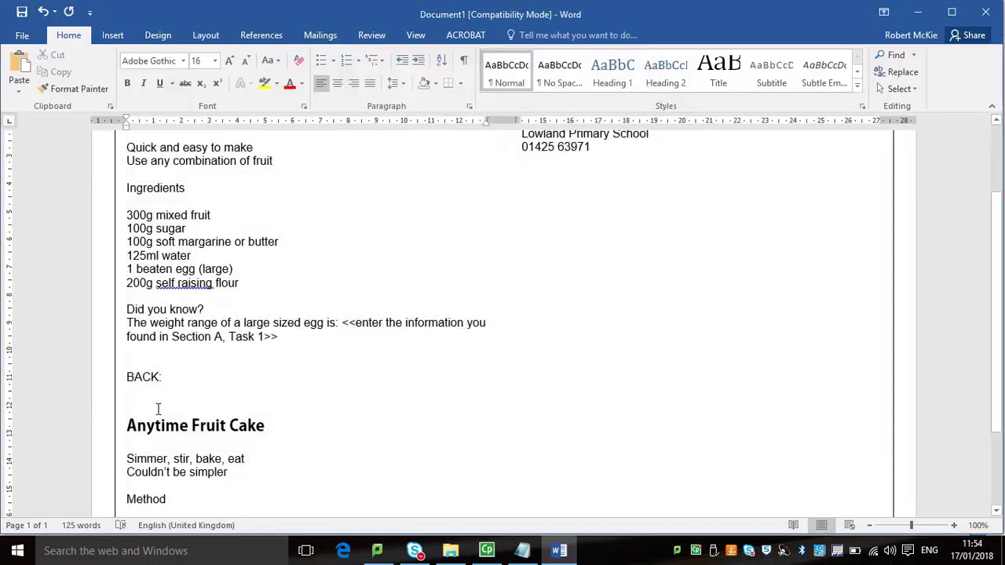
drag(297, 437, 124, 428)
click(469, 107)
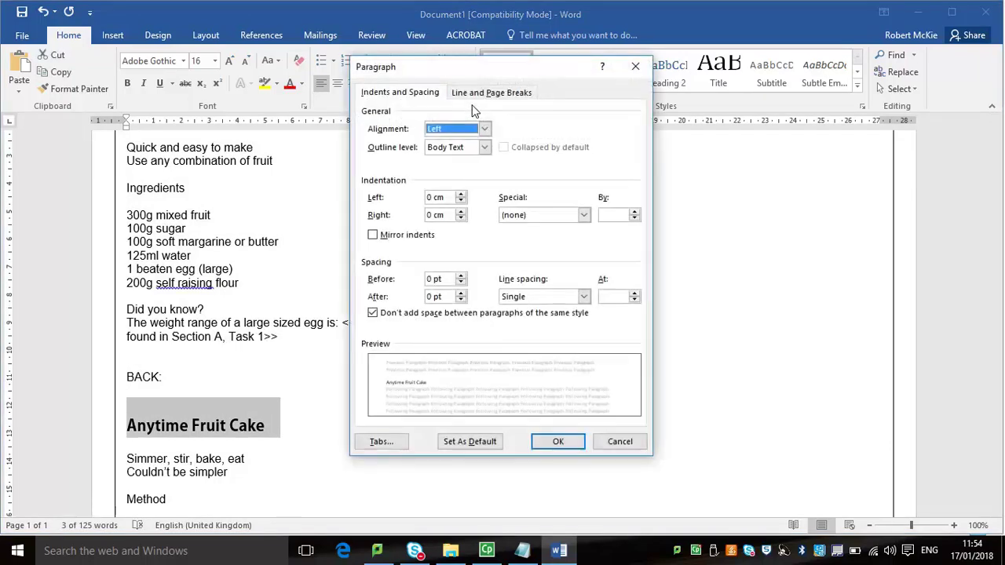
click(619, 441)
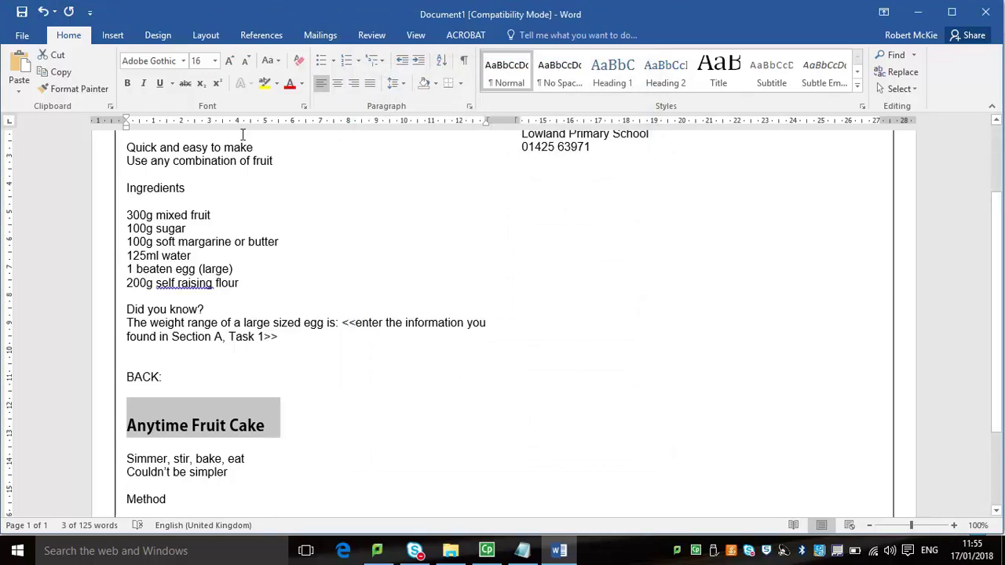
click(219, 39)
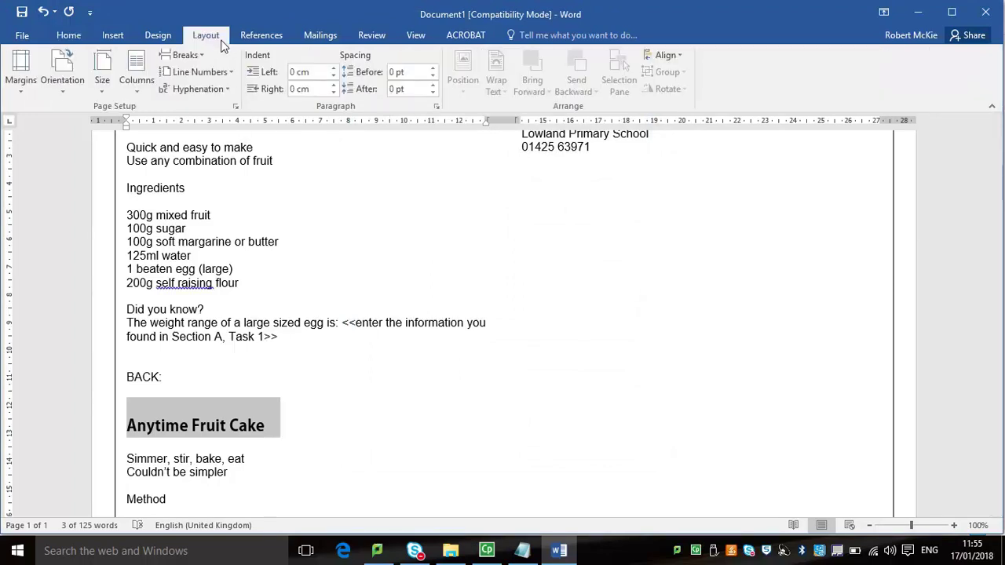
Step: Delete the BACK: label from the recipe text
click(230, 415)
triple_click(155, 376)
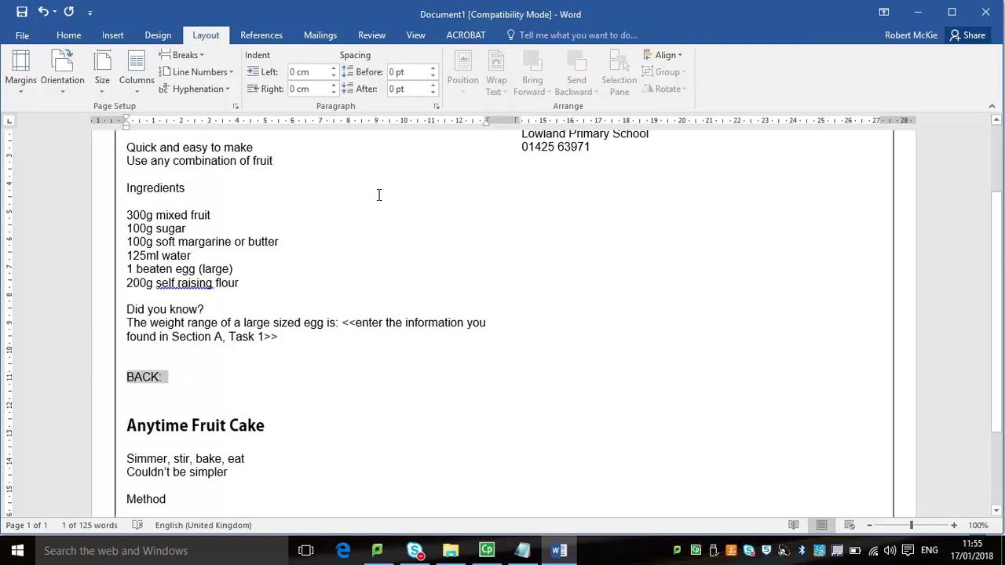
key(ctrl+a)
click(403, 280)
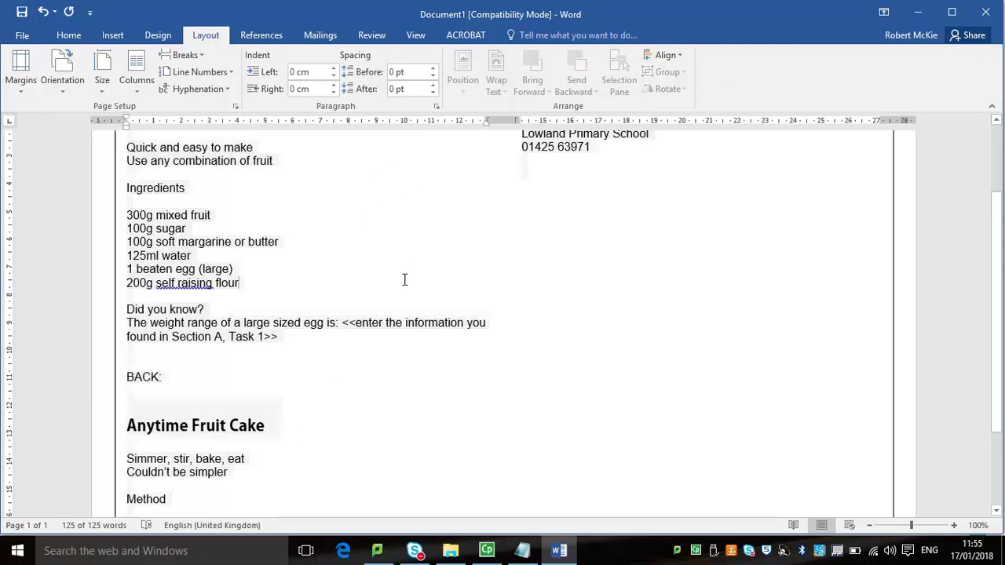
scroll(202, 377, up, 1)
drag(172, 413, 119, 410)
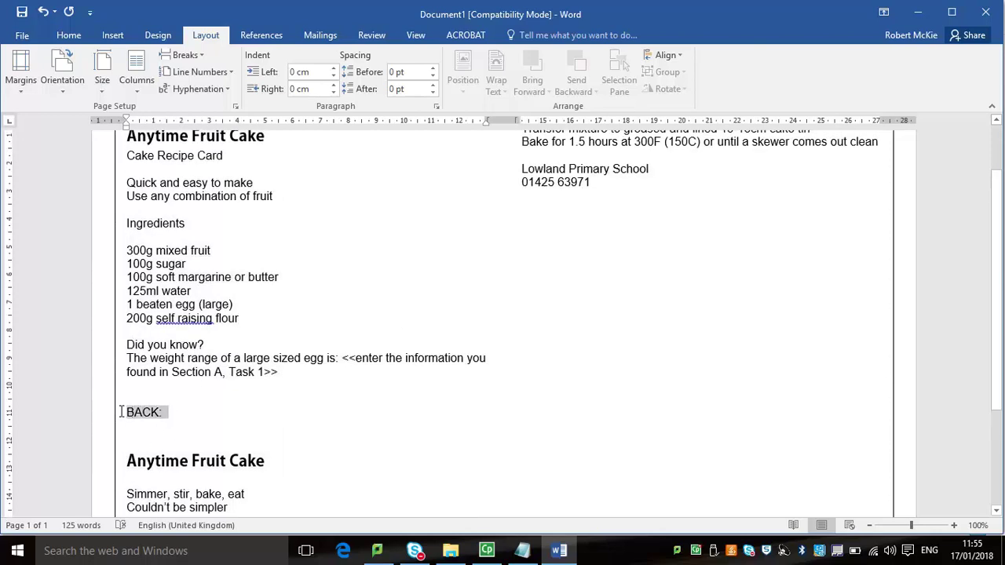
key(Delete)
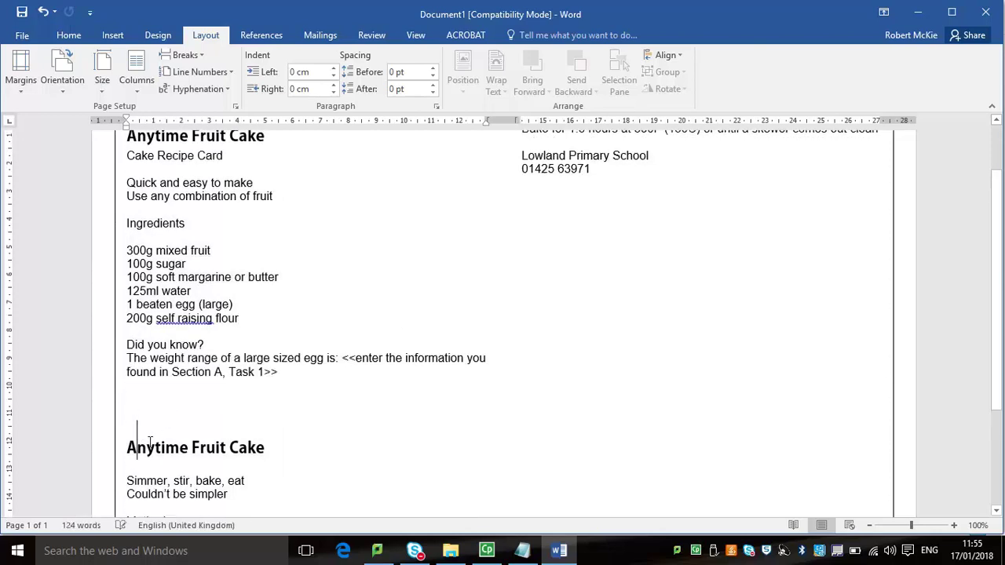
Step: Adjust the blank lines so the right-column heading aligns with the left heading
click(137, 439)
key(Return)
key(Return)
key(Return)
key(Return)
key(Return)
key(Return)
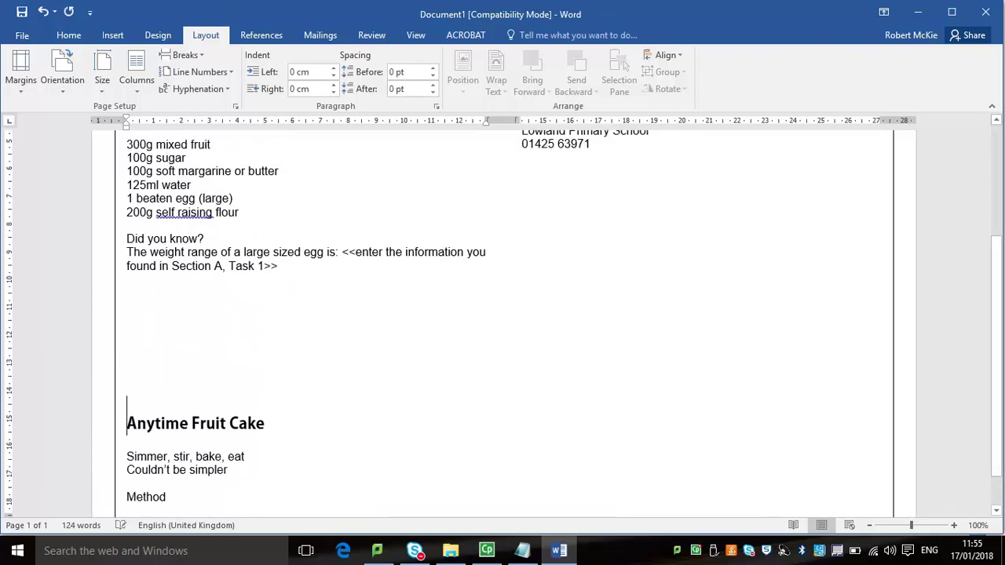
key(Return)
key(Return)
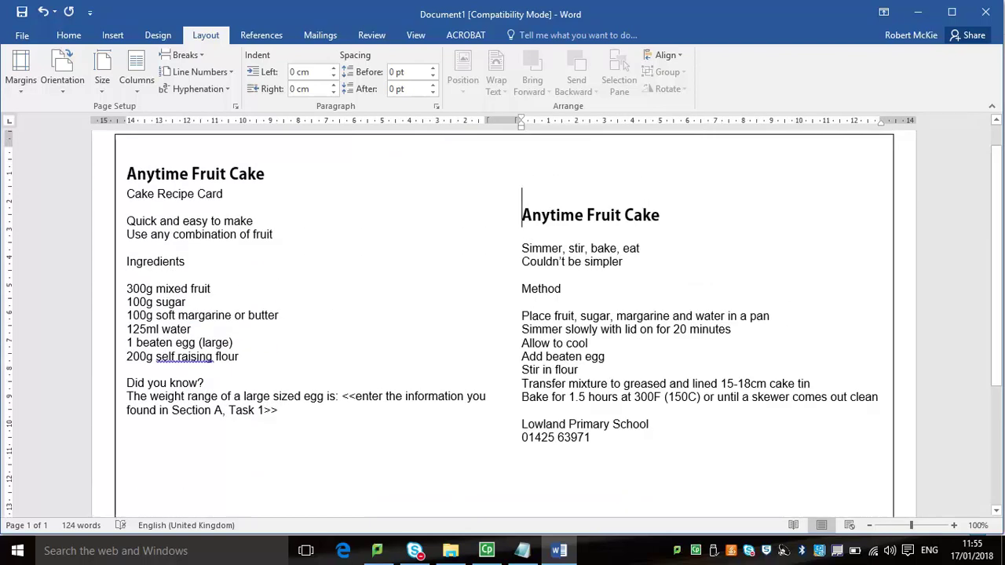
key(BackSpace)
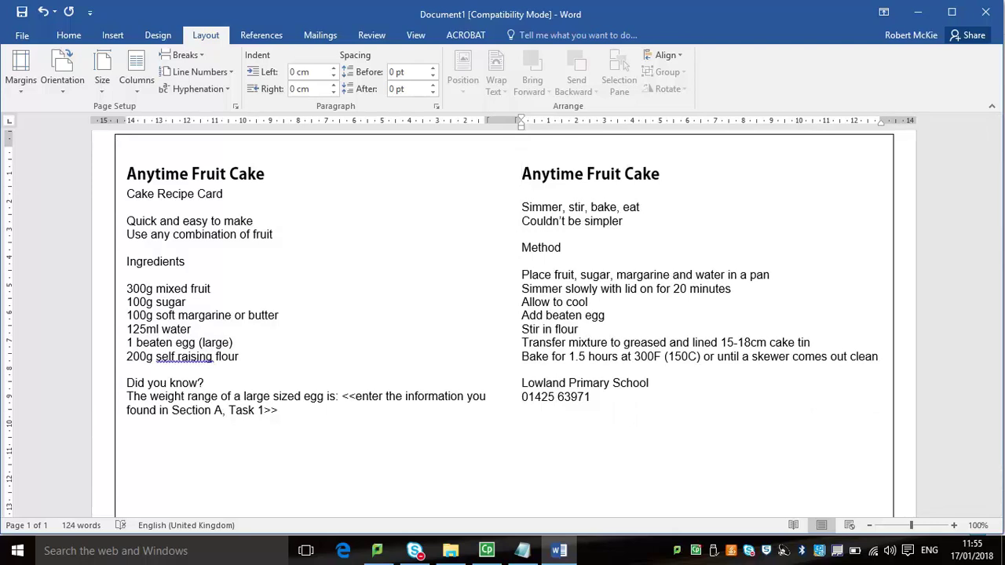
key(BackSpace)
key(ctrl+z)
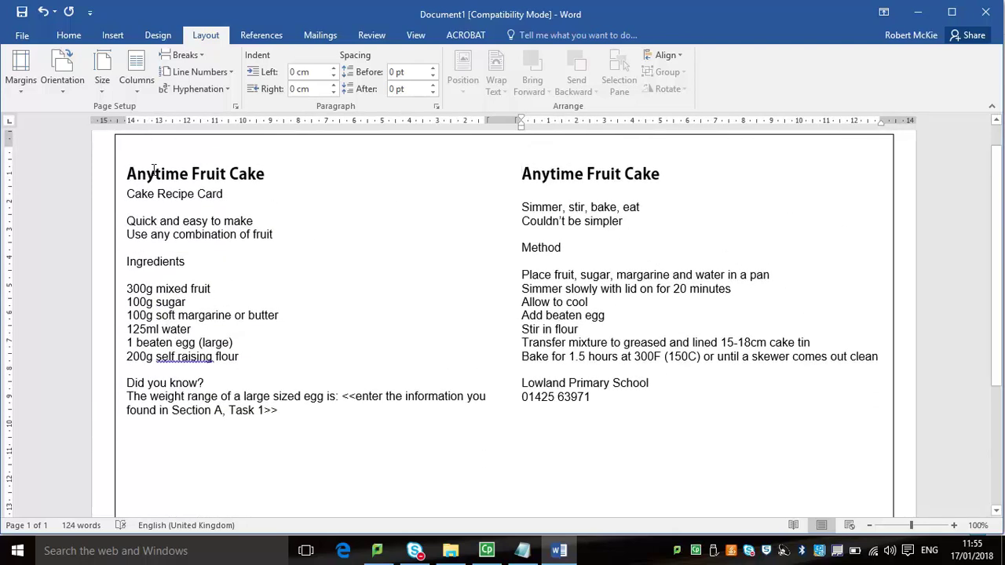
click(126, 170)
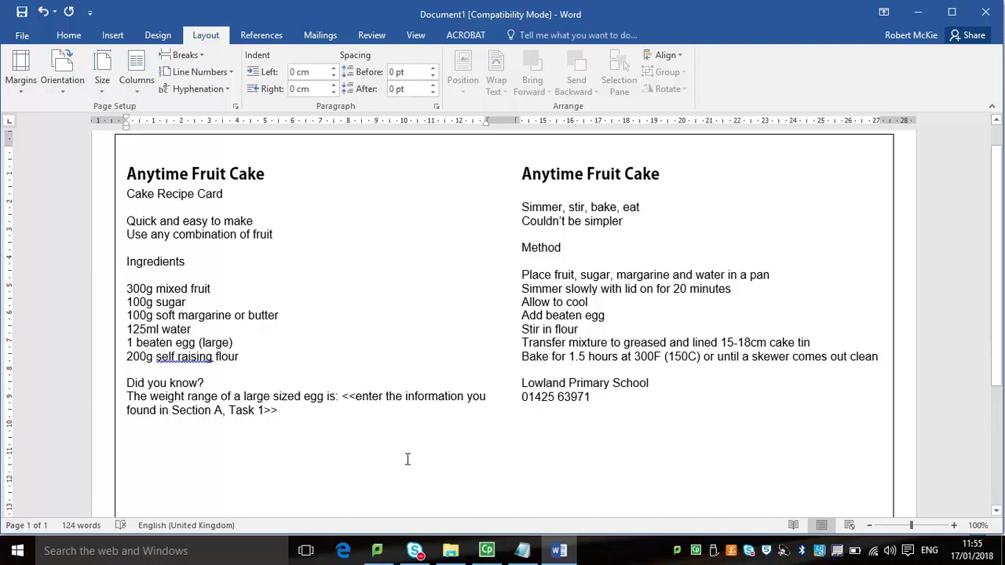
Step: Replace the egg-weight placeholder on the Did you know line with 63-72 g
drag(342, 396, 361, 412)
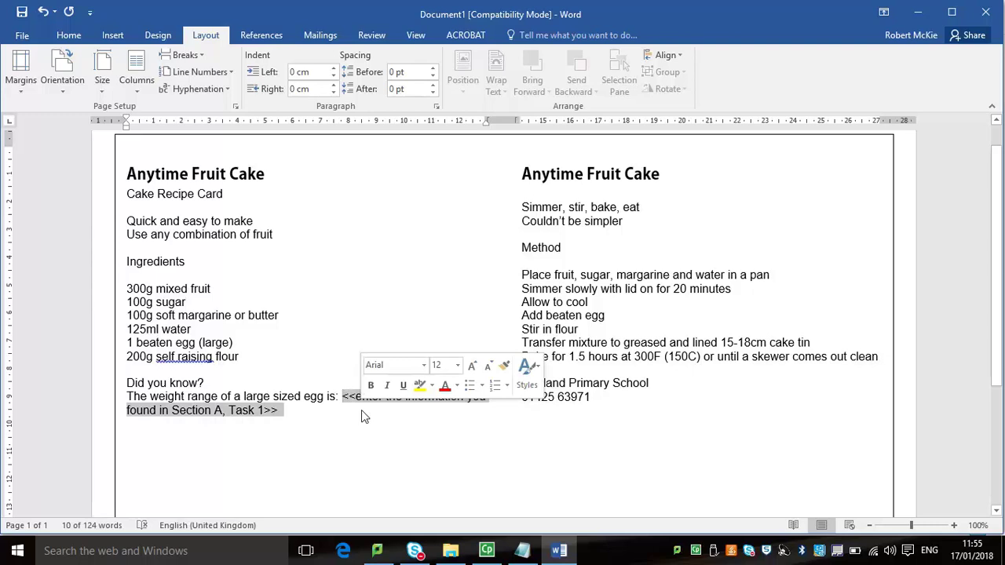
text(63)
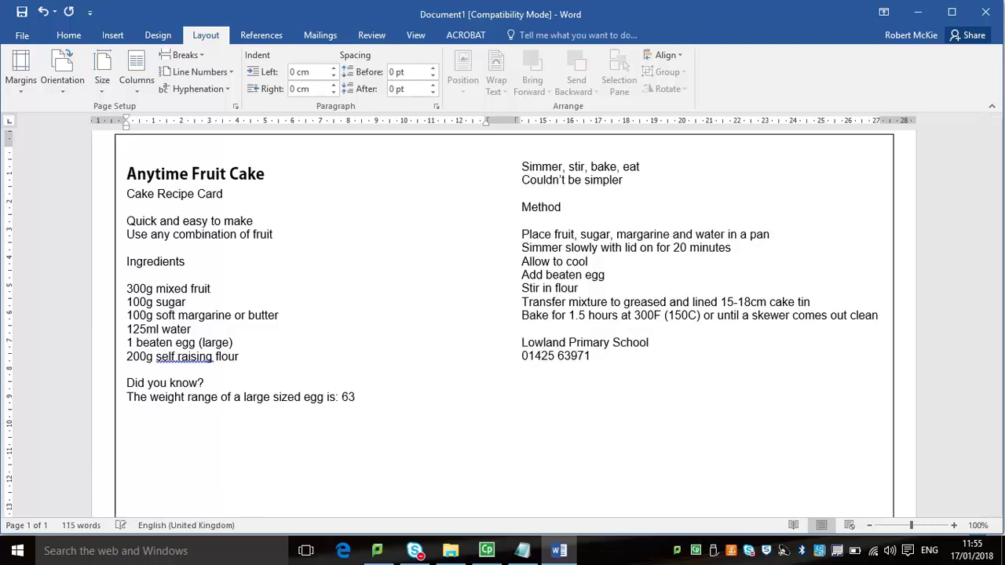
text(-)
text(7)
text(2 g)
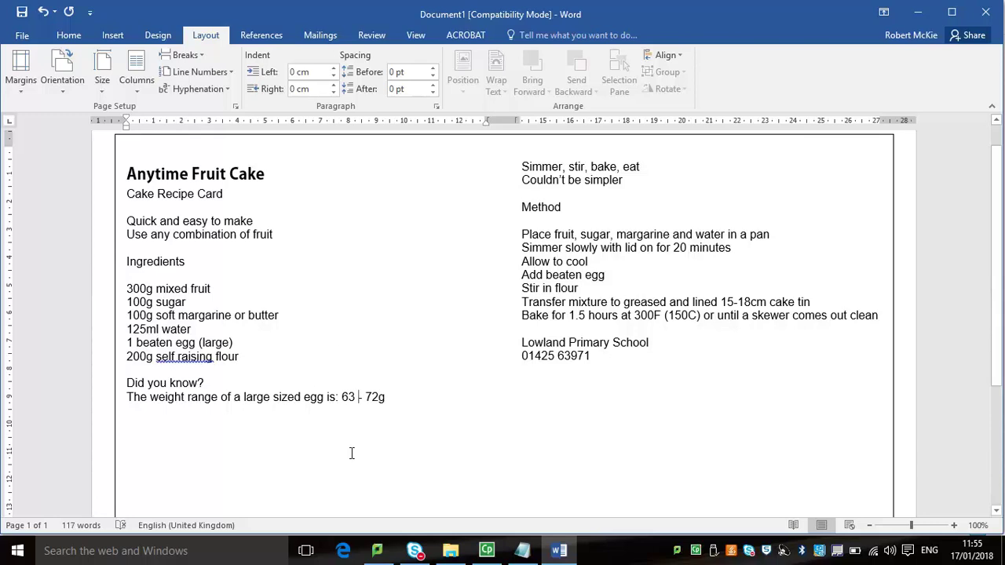
Step: Copy the cake photos Image 2 and Image 6 from the ImagesJan 17L1 folder
click(450, 551)
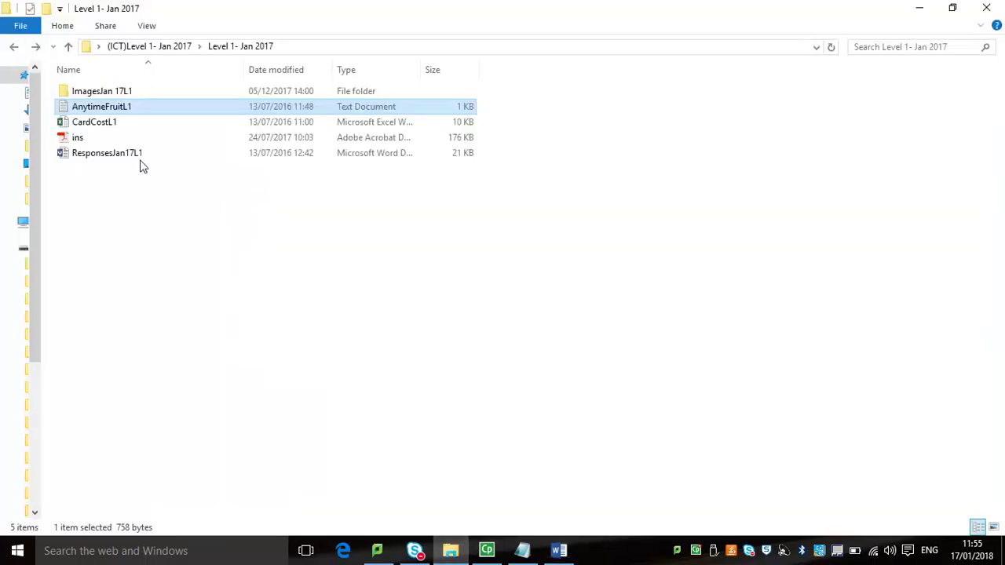
double_click(124, 92)
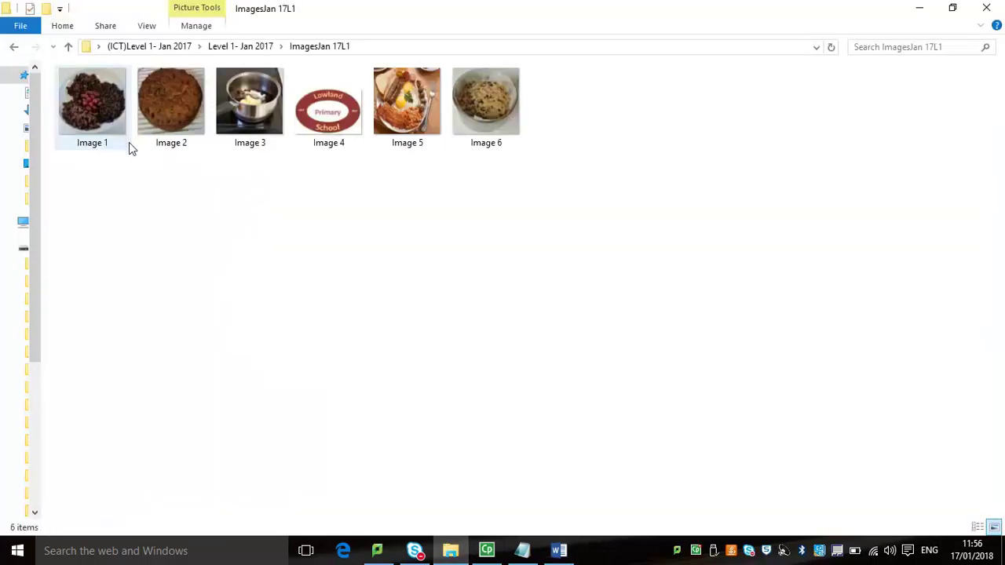
click(173, 127)
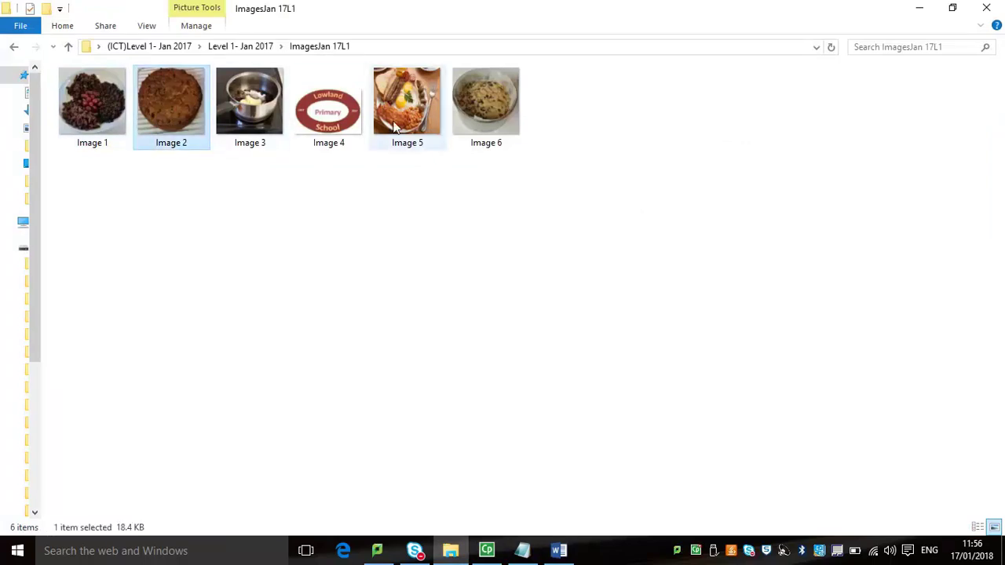
ctrl+click(488, 121)
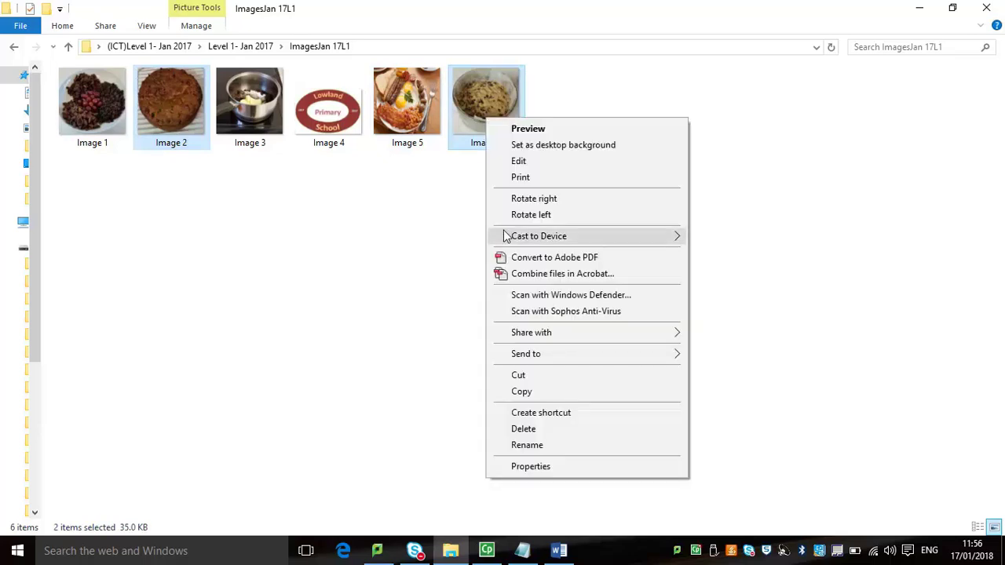
click(522, 391)
Step: Insert a column break before the second heading and paste both photos below the egg fact
click(558, 550)
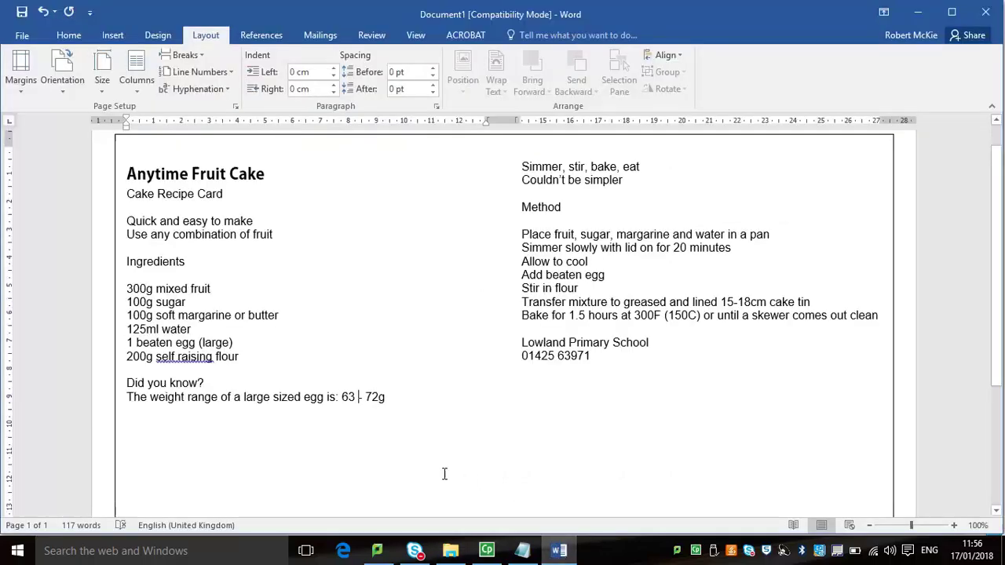
ctrl+scroll(379, 411, down, 4)
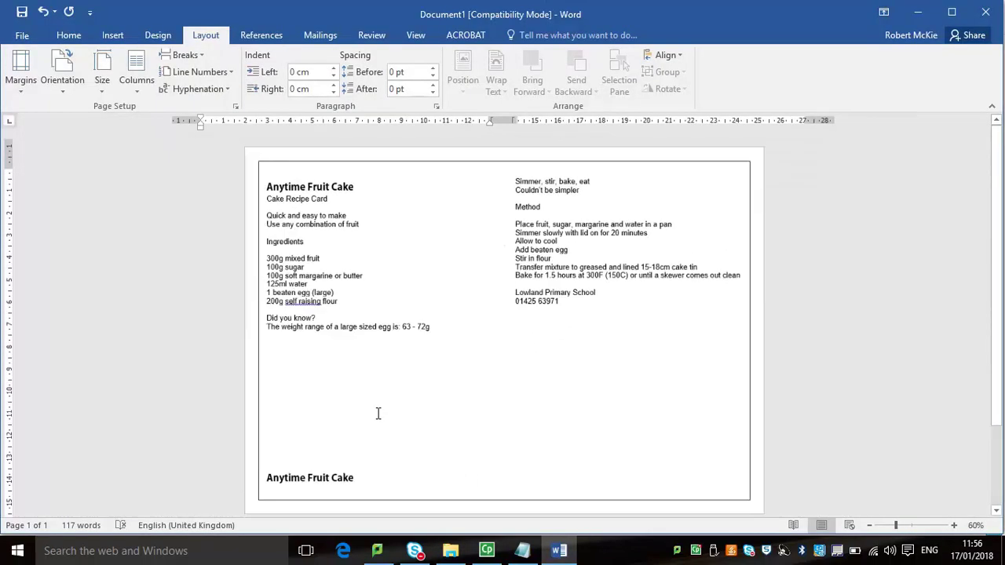
click(280, 469)
key(ctrl+shift+Return)
key(Left)
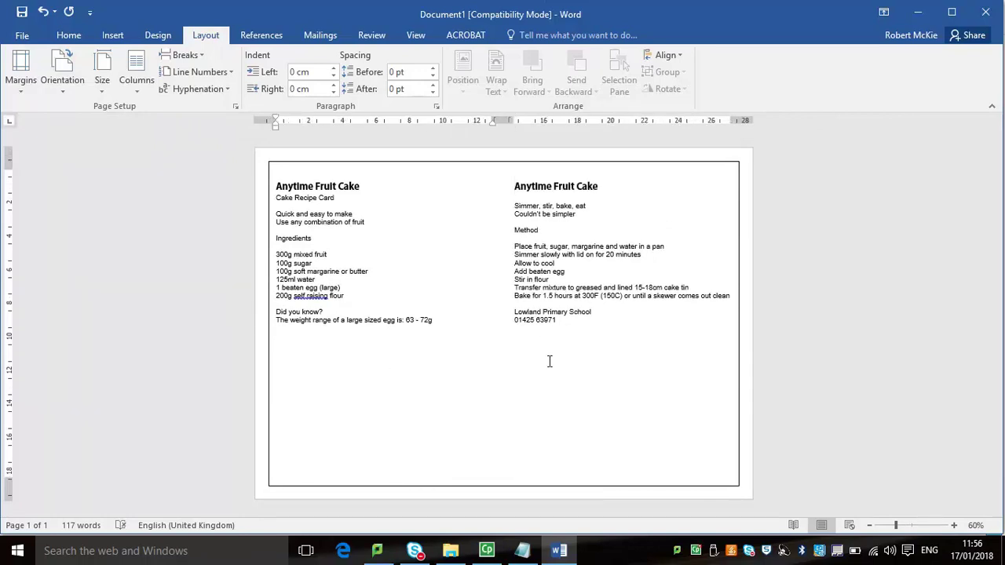
key(ctrl+v)
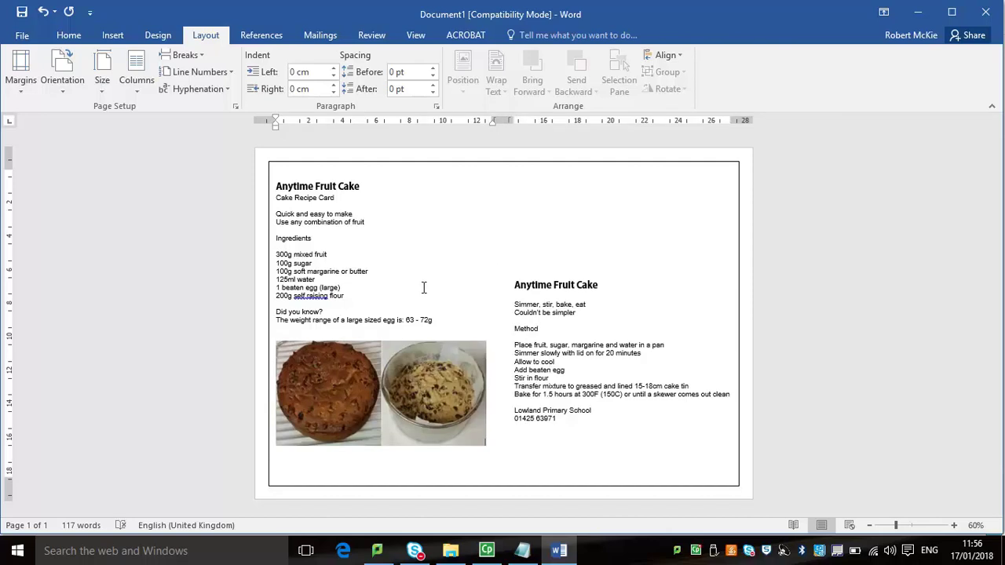
Step: Give both photos Tight wrapping, then move the cake photo right and the bowl photo left
click(366, 381)
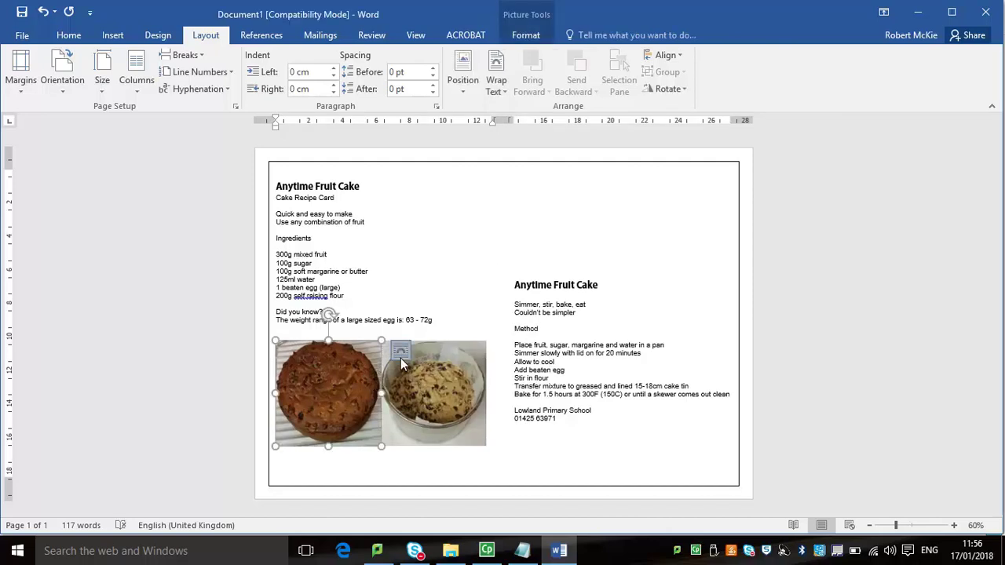
click(401, 358)
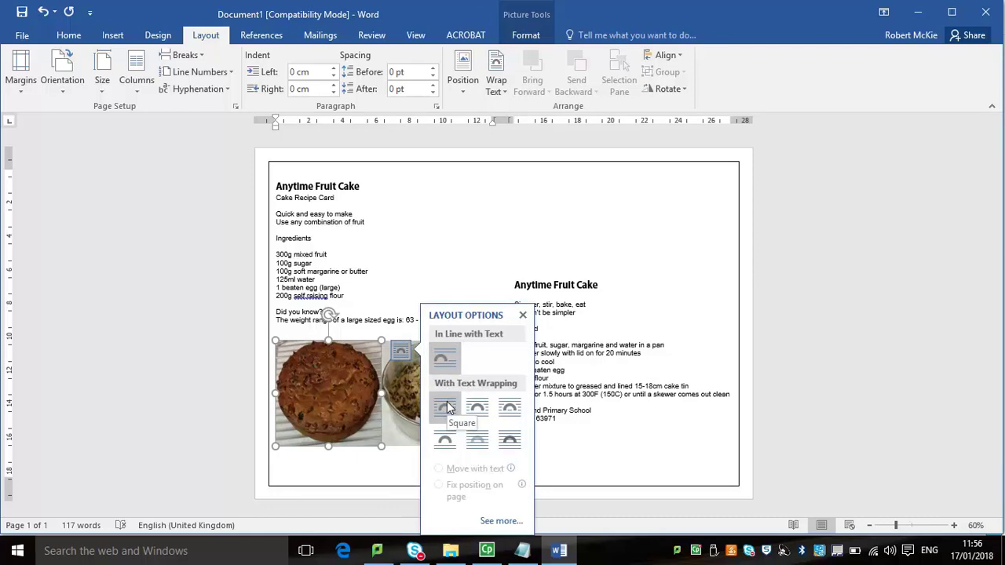
click(468, 411)
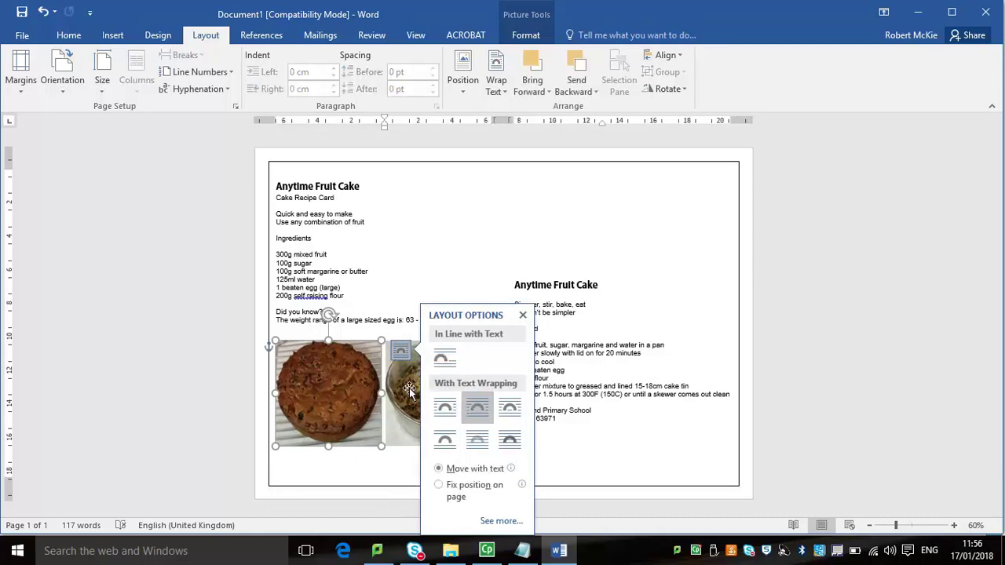
click(409, 390)
click(512, 355)
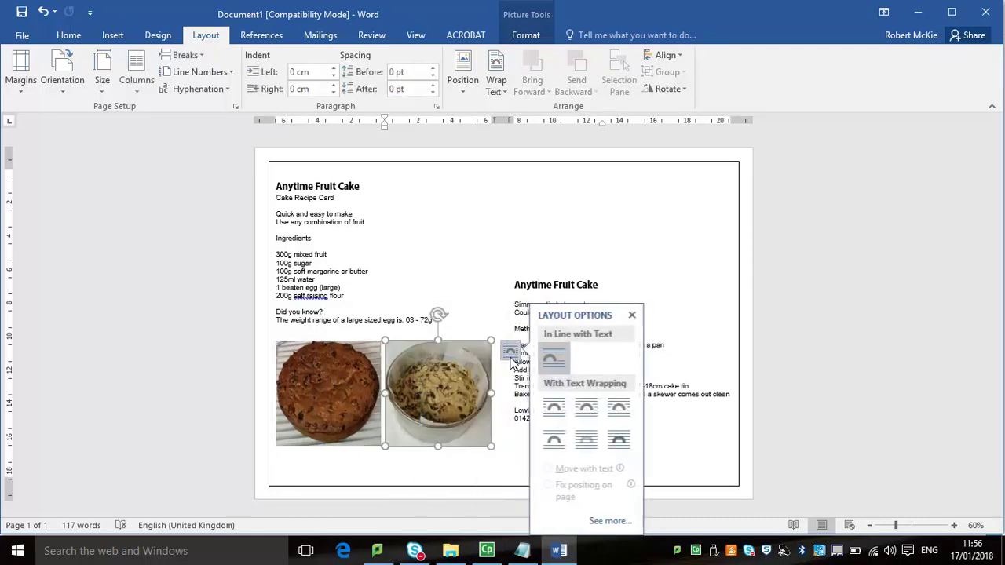
click(593, 413)
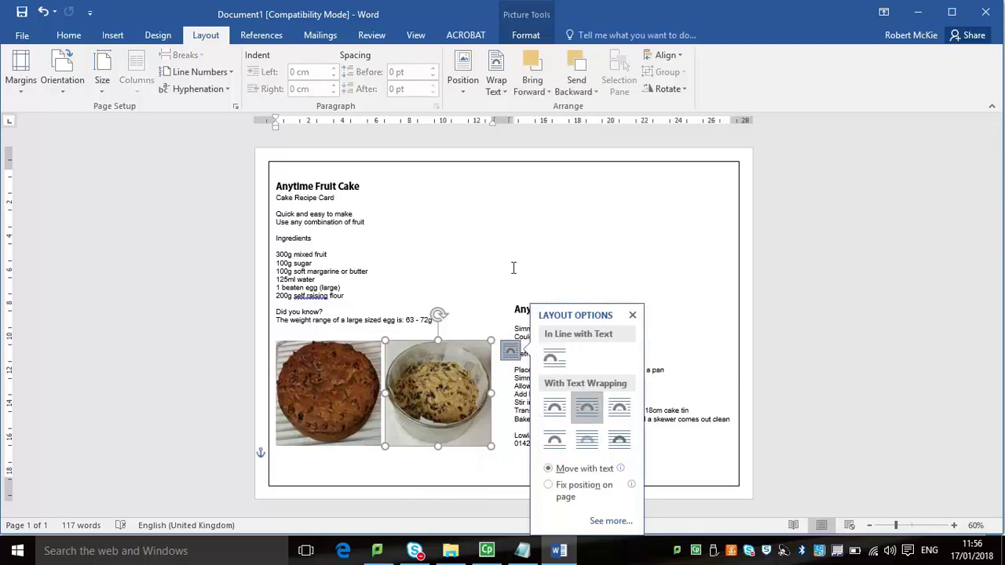
drag(338, 381, 555, 388)
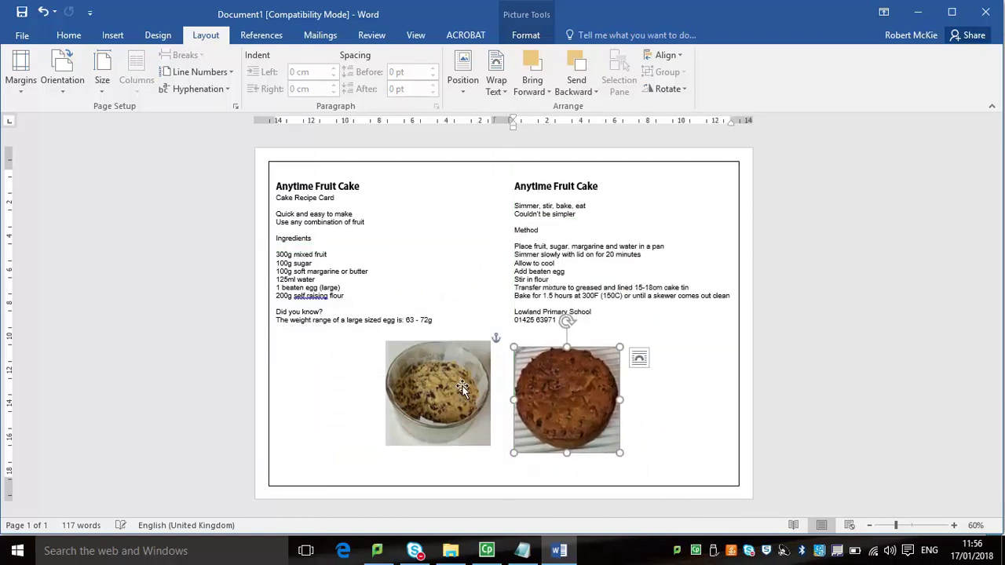
drag(464, 387, 356, 386)
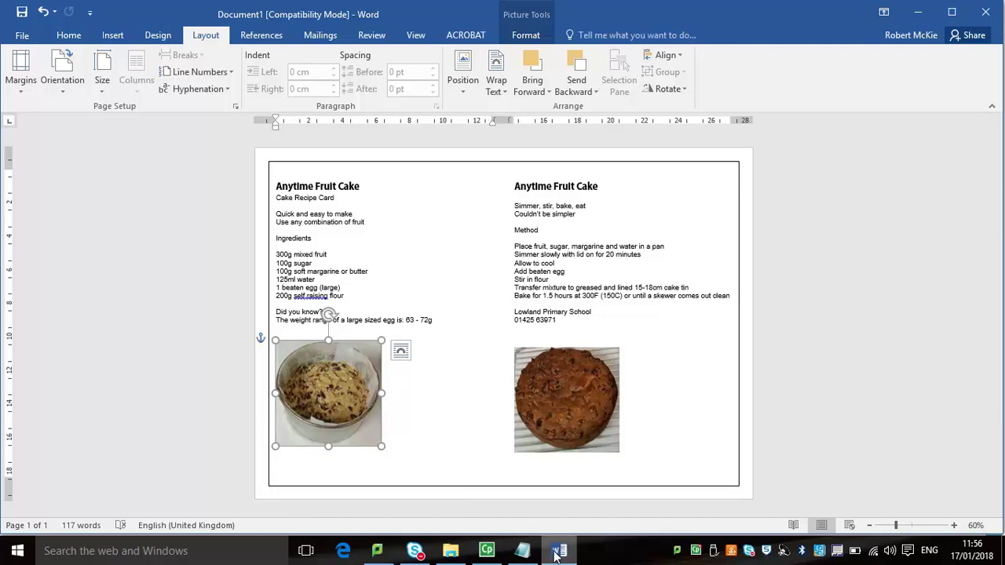
Step: Copy the Lowland Primary School logo, Image 4, from the images folder
click(451, 550)
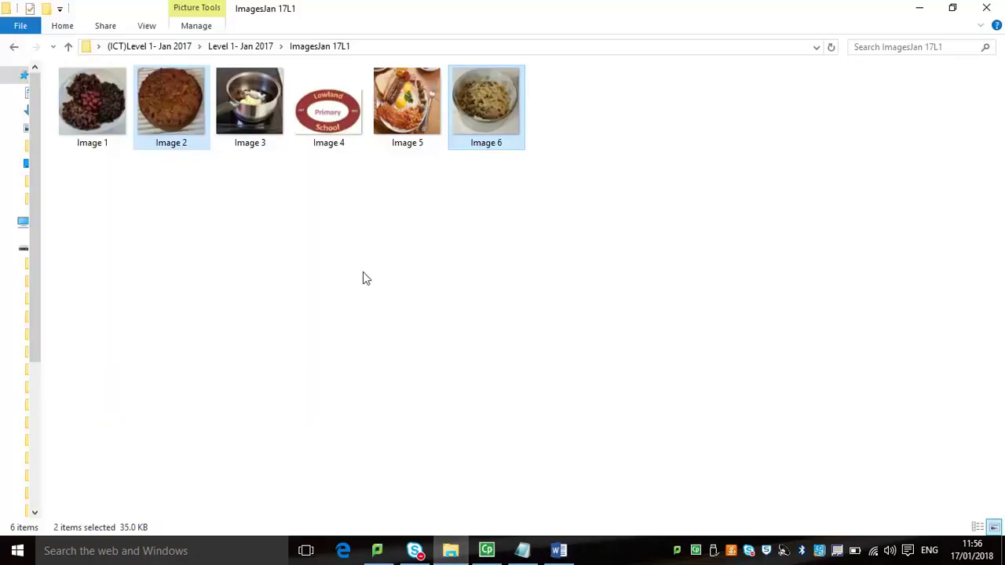
click(337, 117)
right_click(338, 116)
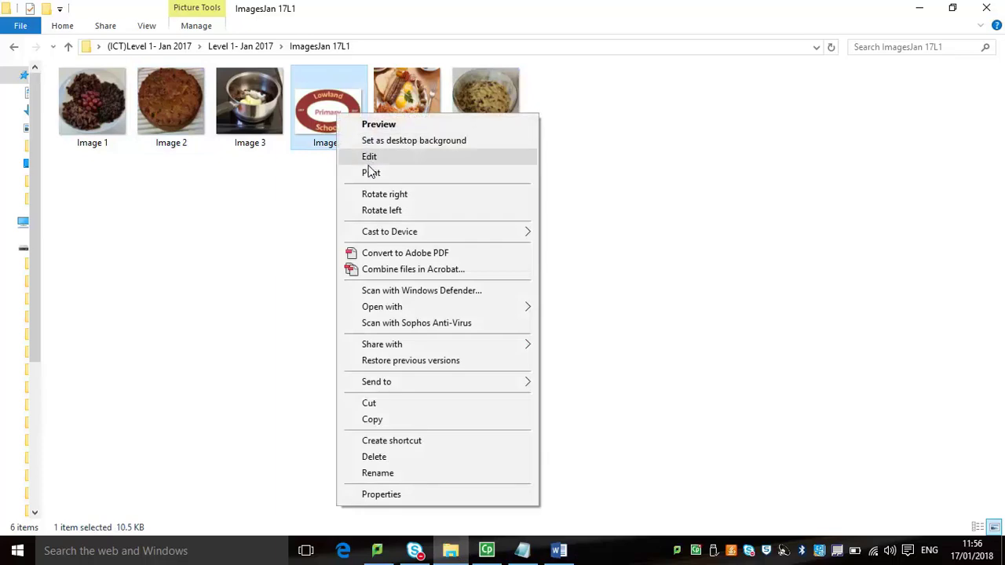
click(382, 419)
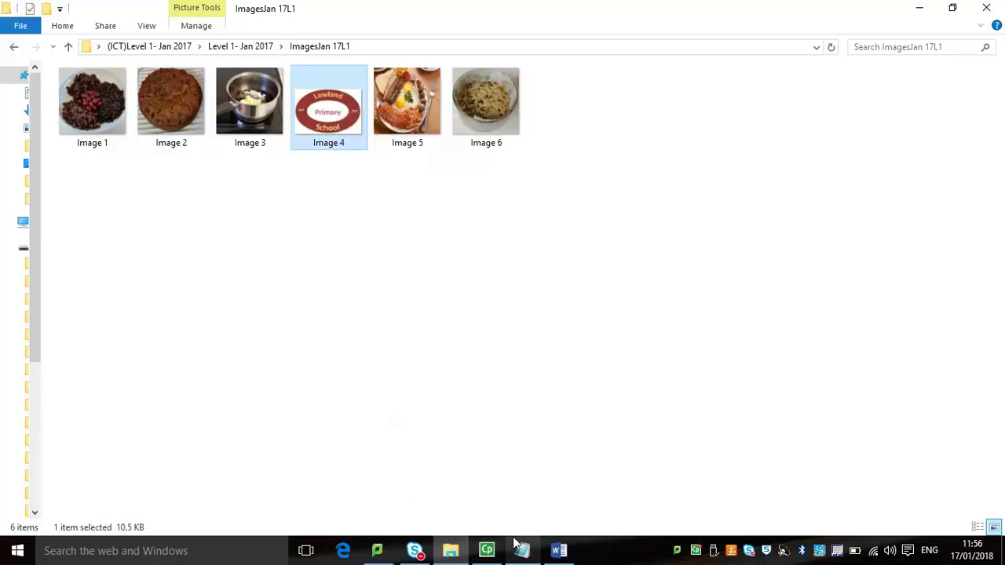
click(558, 550)
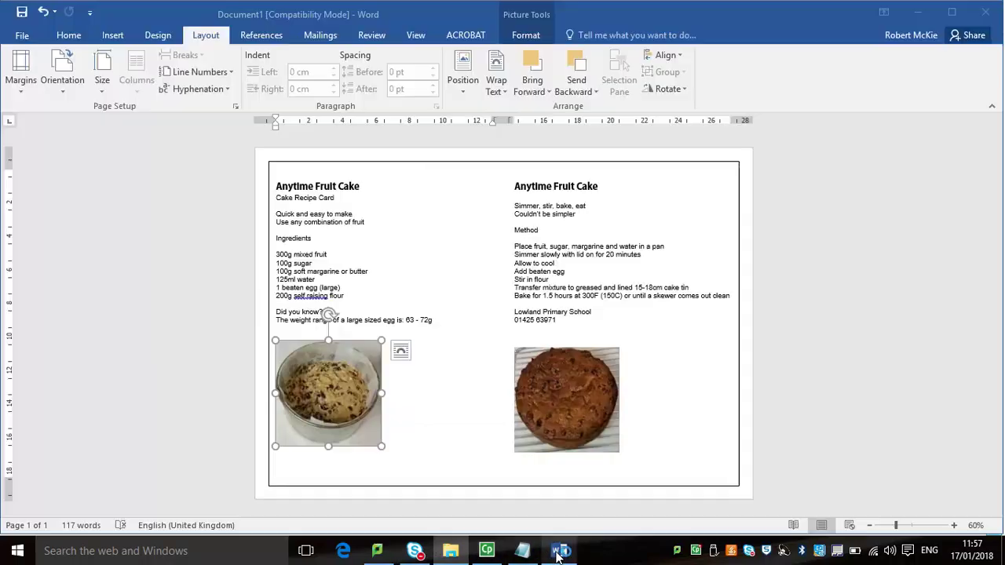
Step: Paste the school logo with Square wrapping and Ctrl+drag a copy to the right column's top
click(448, 215)
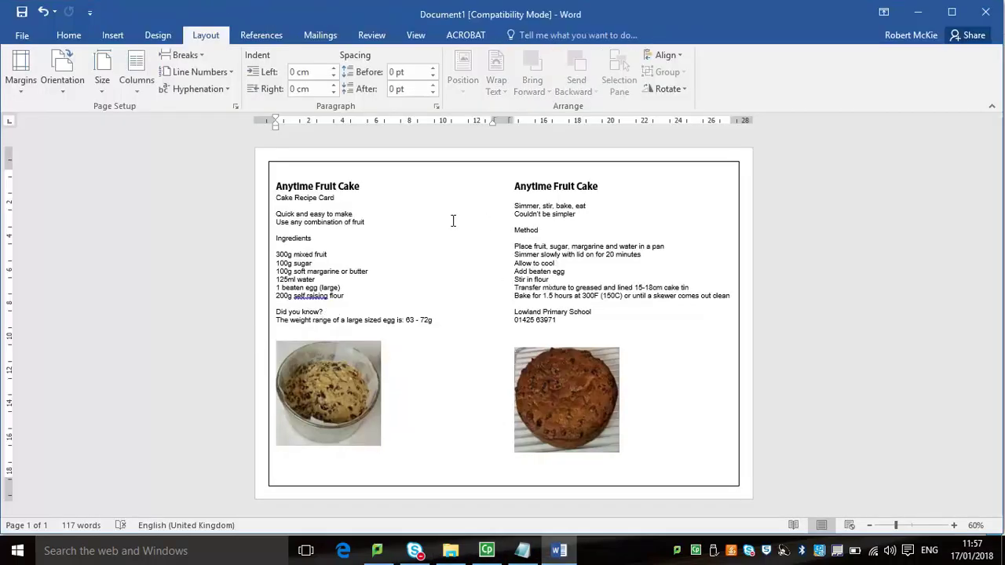
key(ctrl+v)
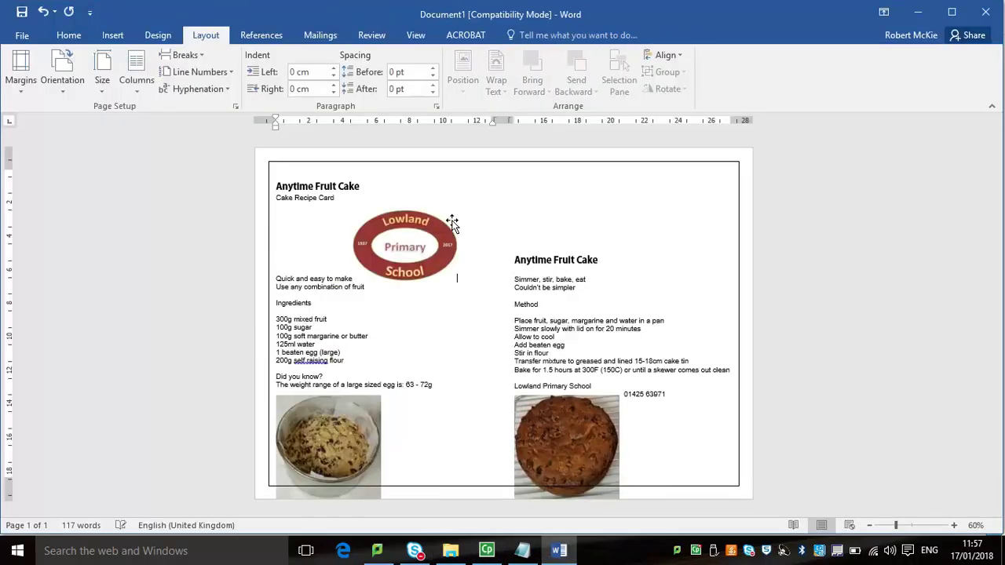
click(409, 240)
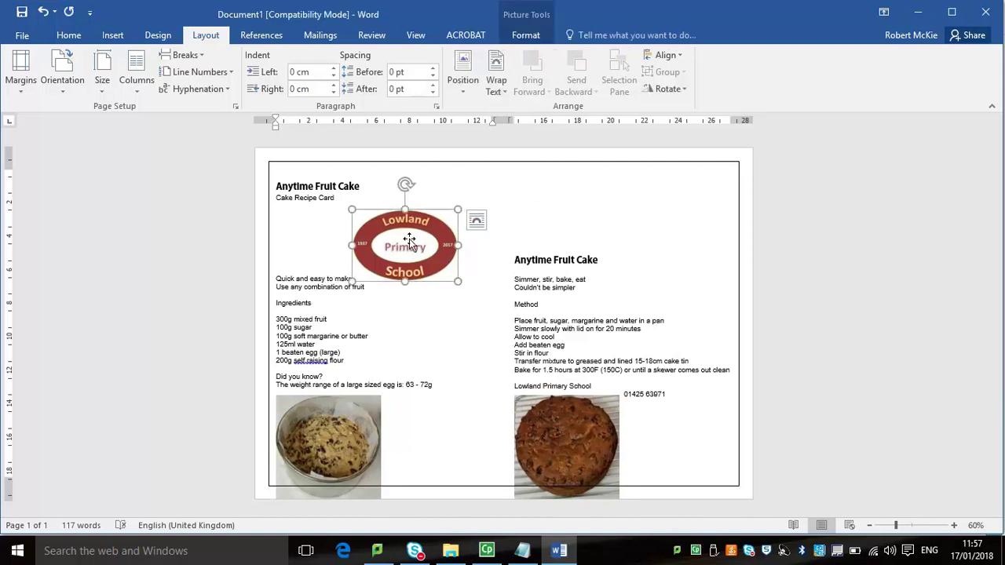
click(476, 220)
click(554, 312)
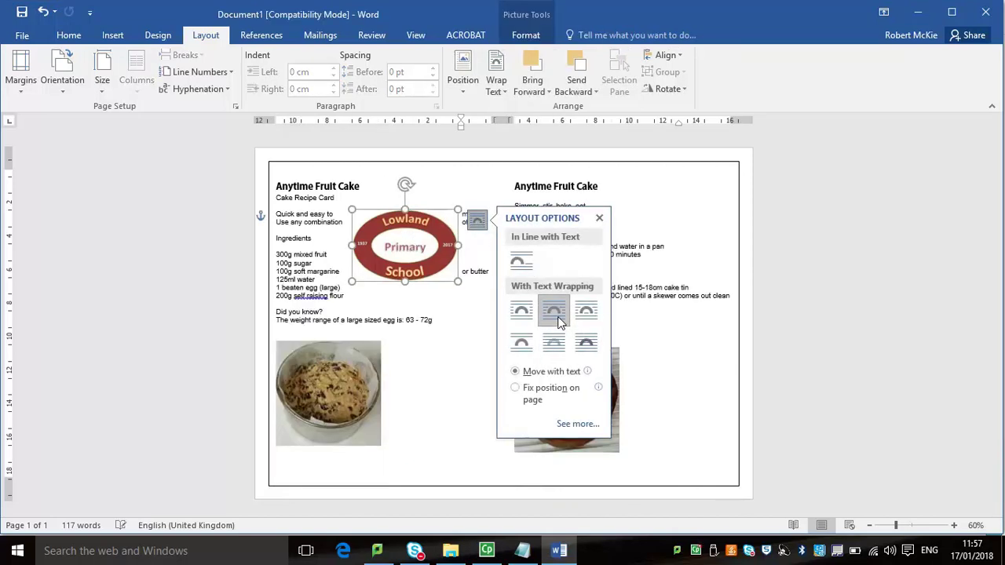
drag(430, 239, 698, 206)
Step: Position the left logo beside its heading and nudge the cake photo slightly left
drag(440, 200, 483, 199)
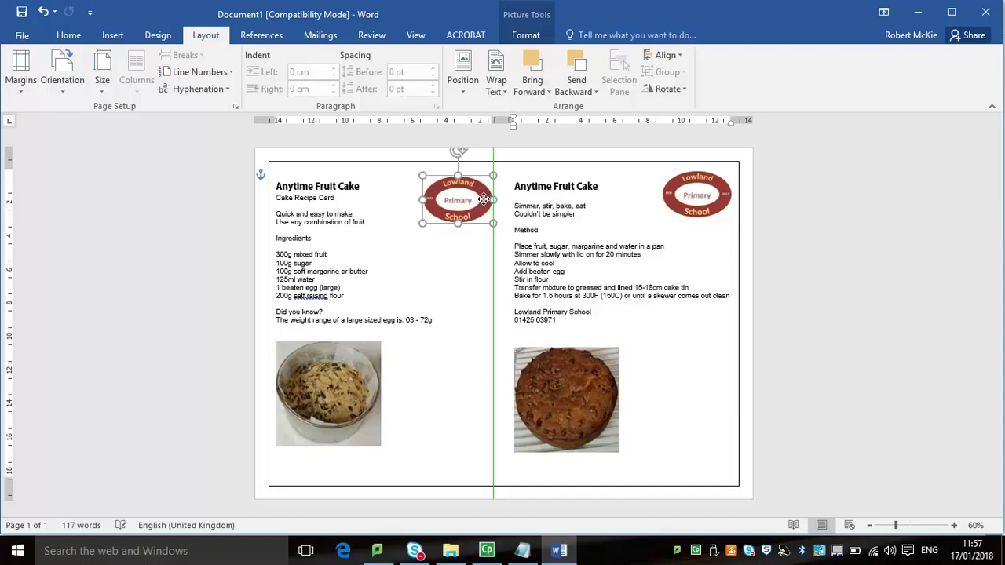
drag(484, 200, 484, 199)
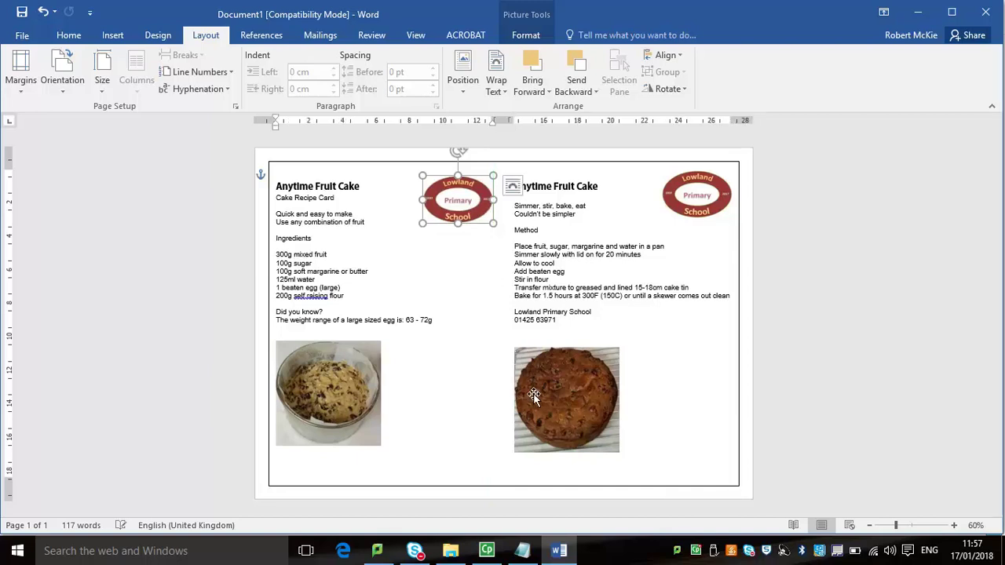
mouse_move(538, 394)
mouse_down()
mouse_move(525, 394)
mouse_move(538, 389)
mouse_up()
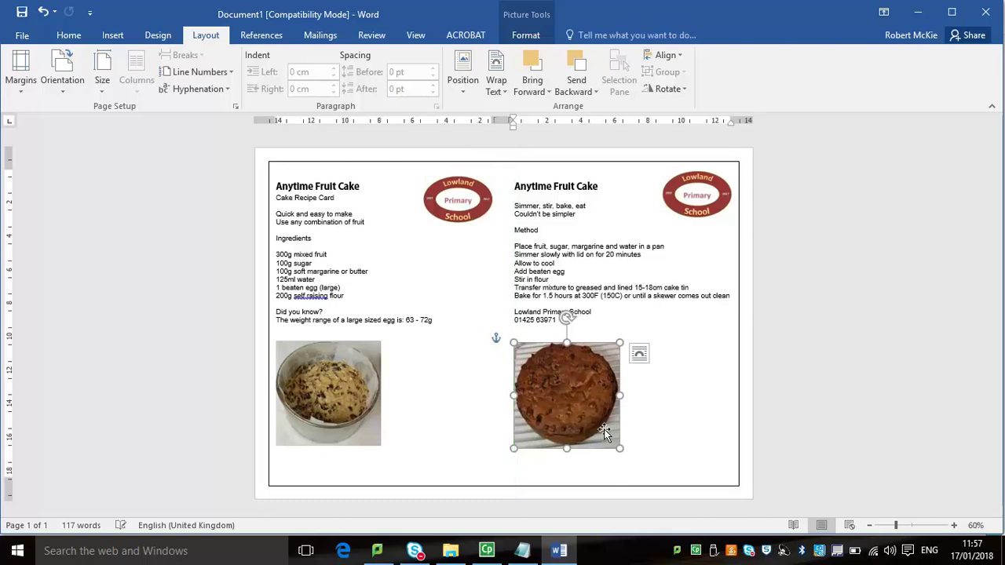
click(662, 445)
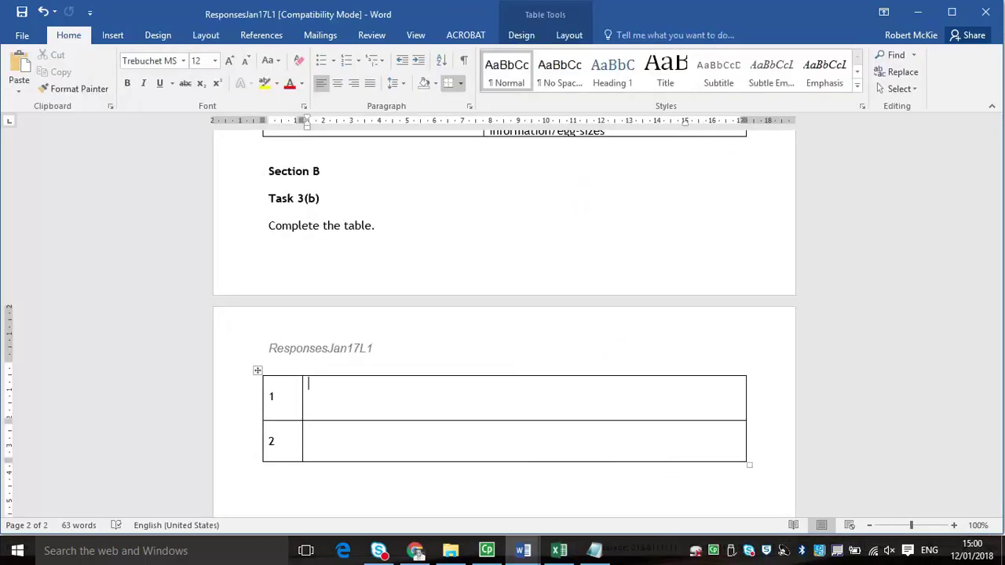
Step: Fill the Task 3(b) table with 'Password Protect document' and 'Save as read only'
text(Pa)
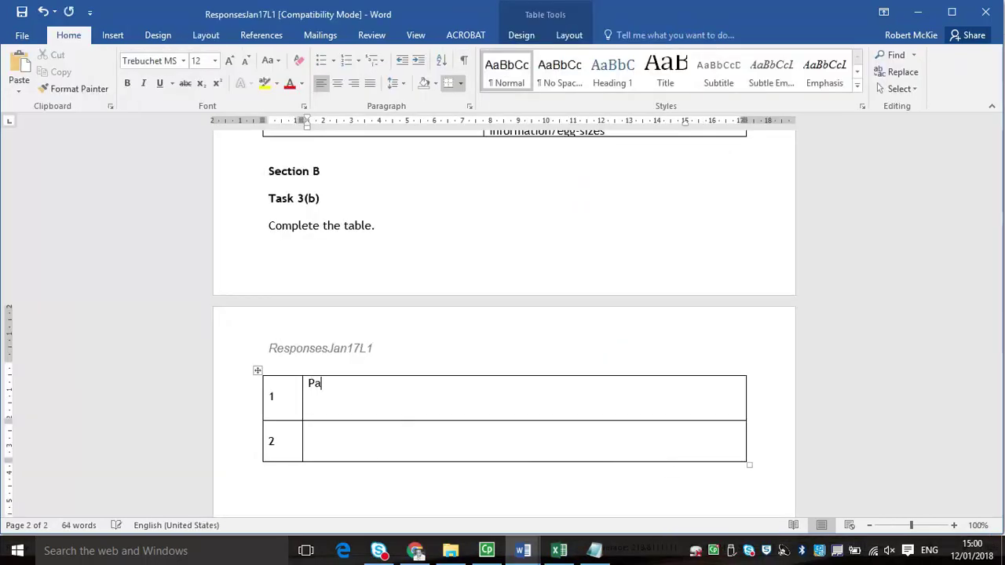
text(ssword Protect document)
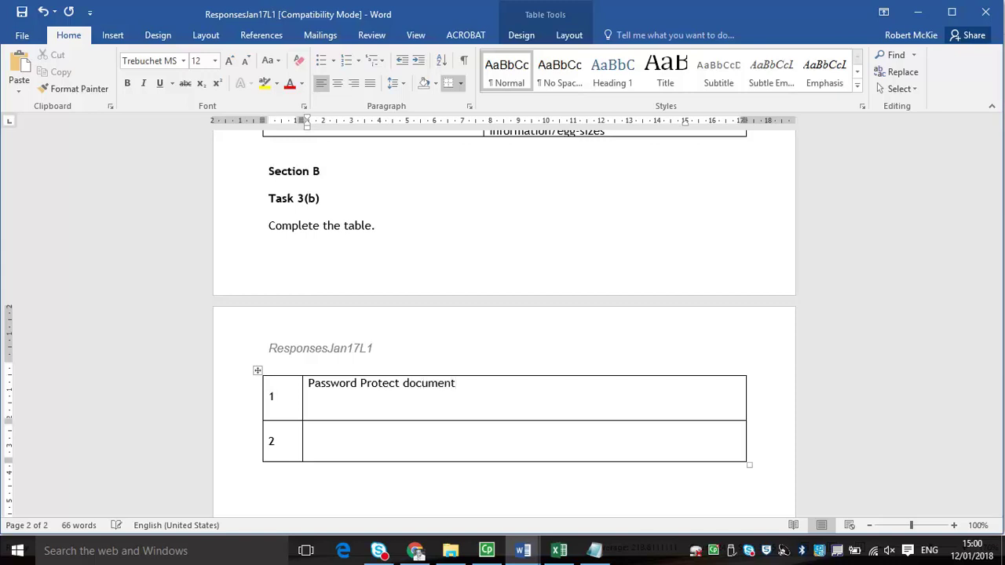
click(336, 433)
text(Save a)
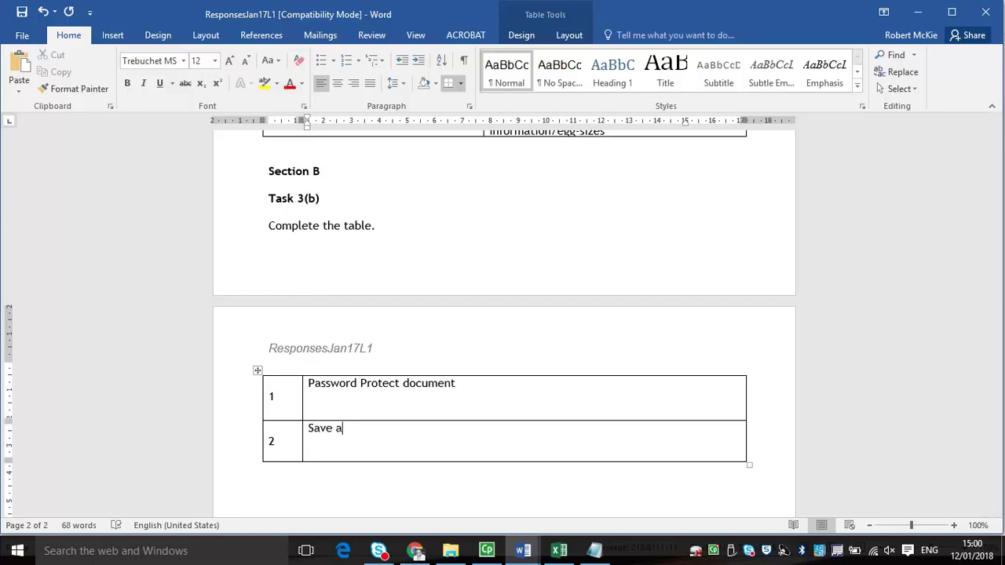
text(s read only)
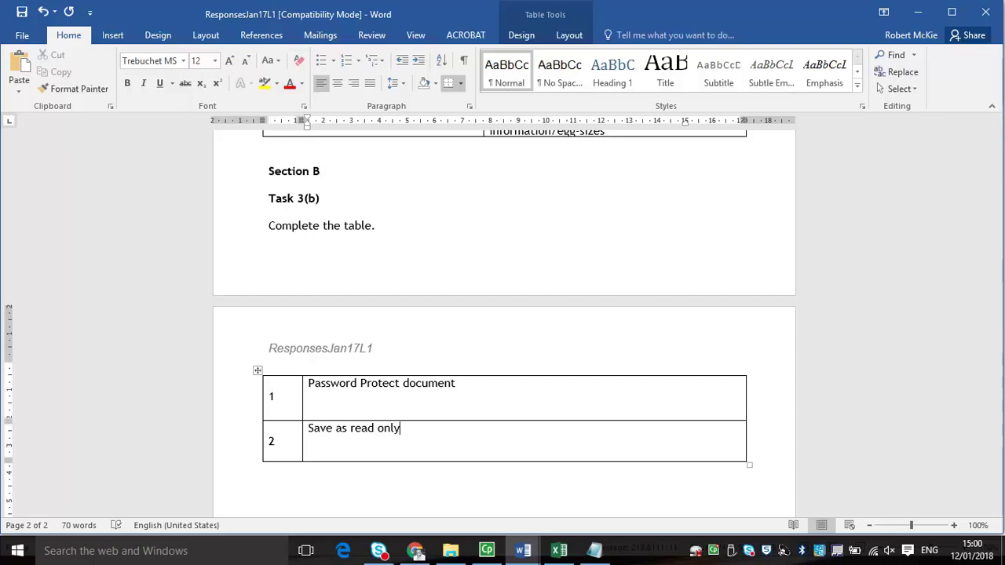
scroll(552, 390, up, 1)
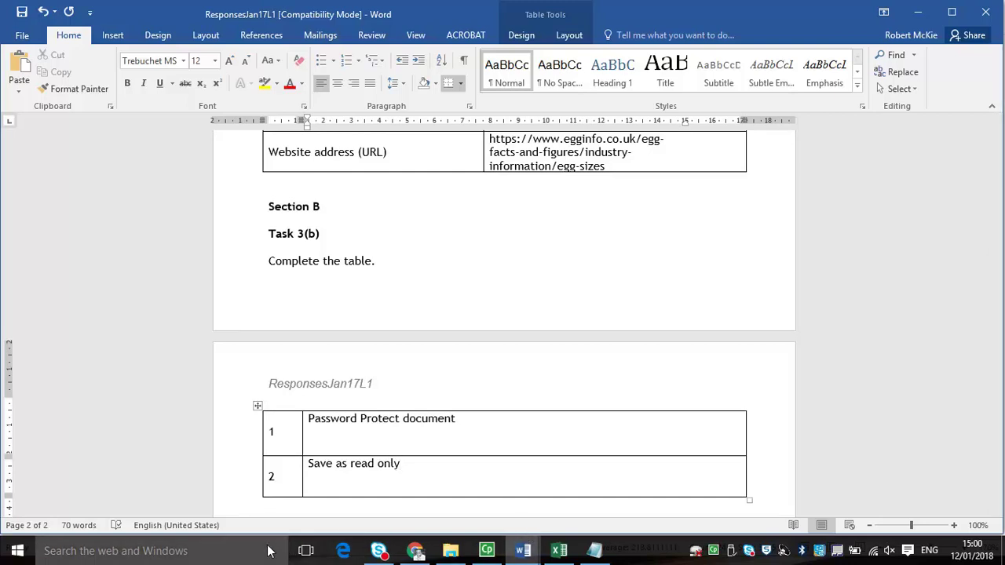
Step: Launch Outlook 2016 and address a new email using the suggested recipient address
click(17, 550)
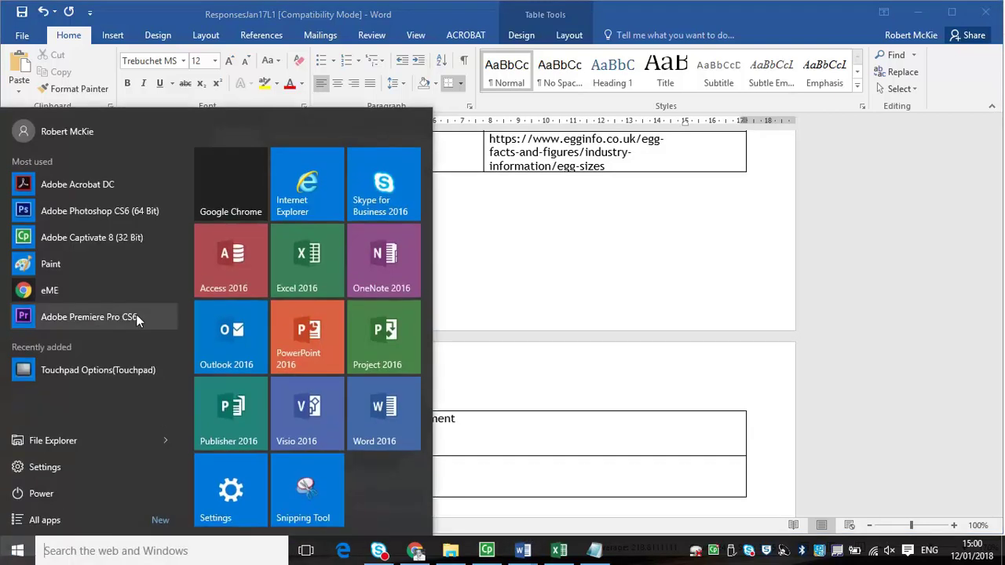
click(548, 172)
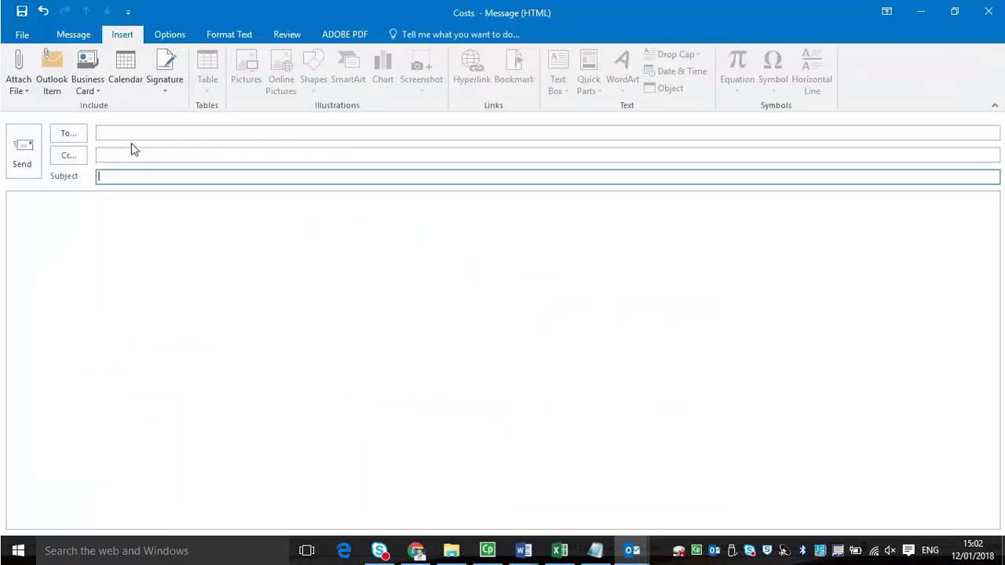
click(131, 135)
text(b)
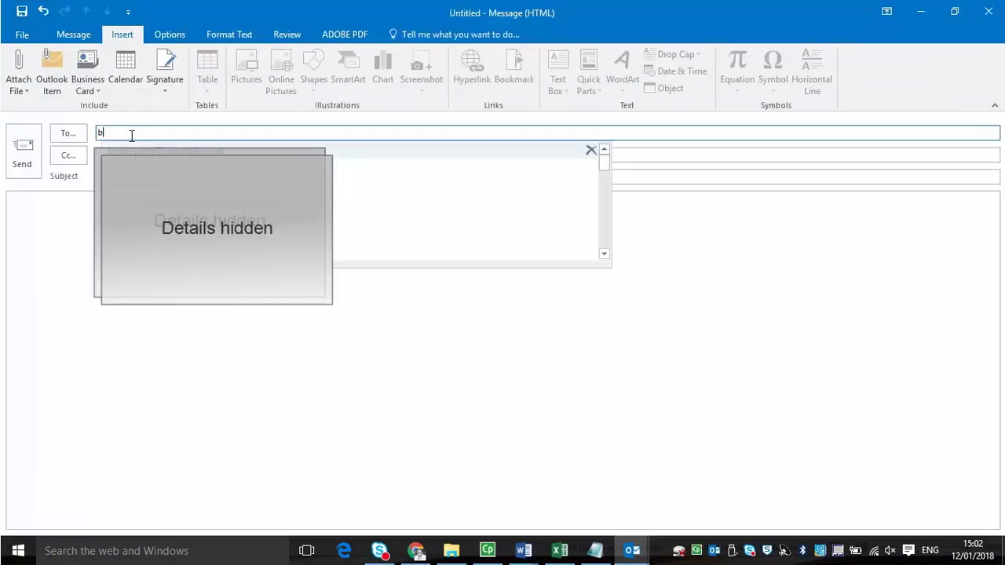
click(131, 150)
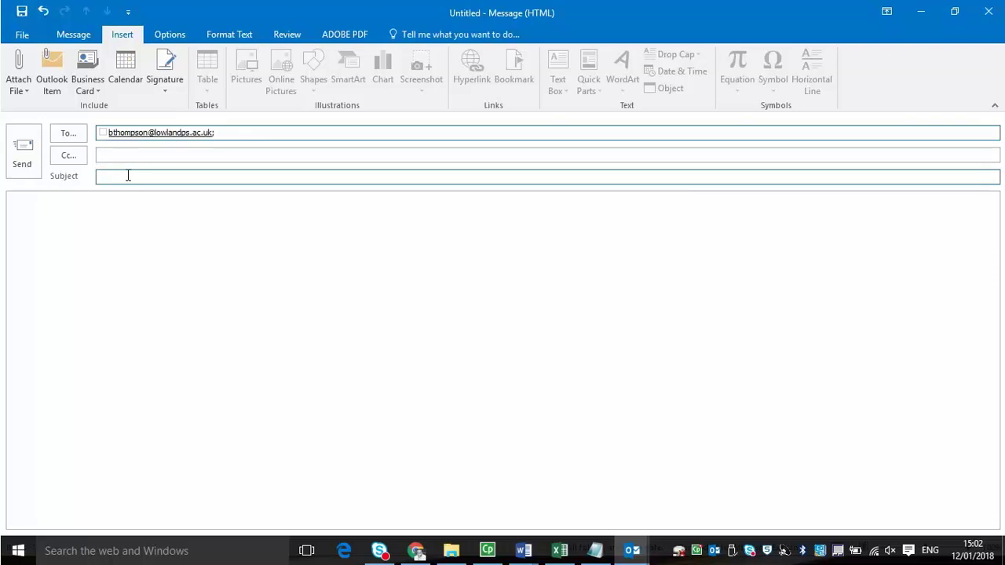
click(128, 176)
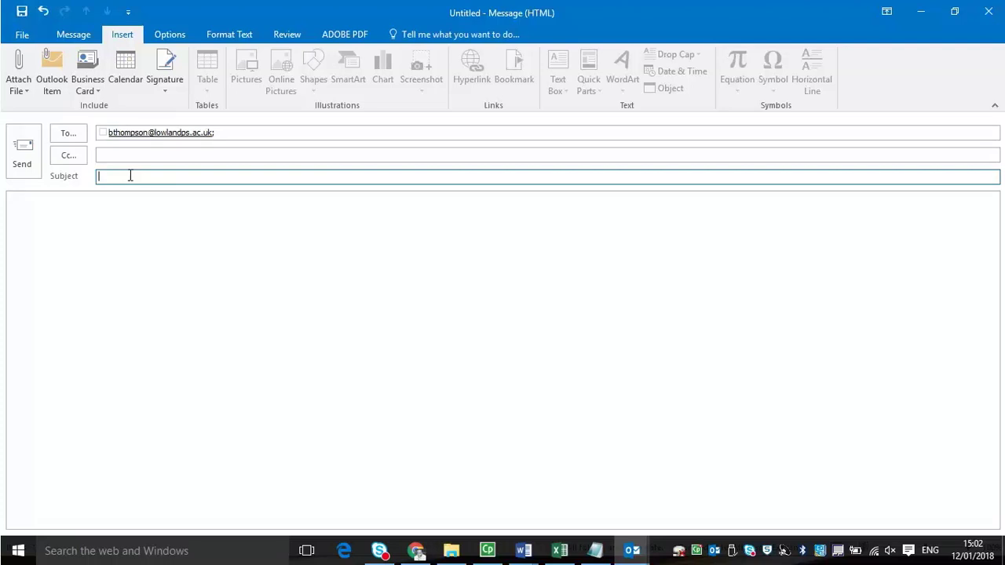
Step: Enter 'Recipe card costs' as the email subject
text(Recipe card costs)
click(50, 206)
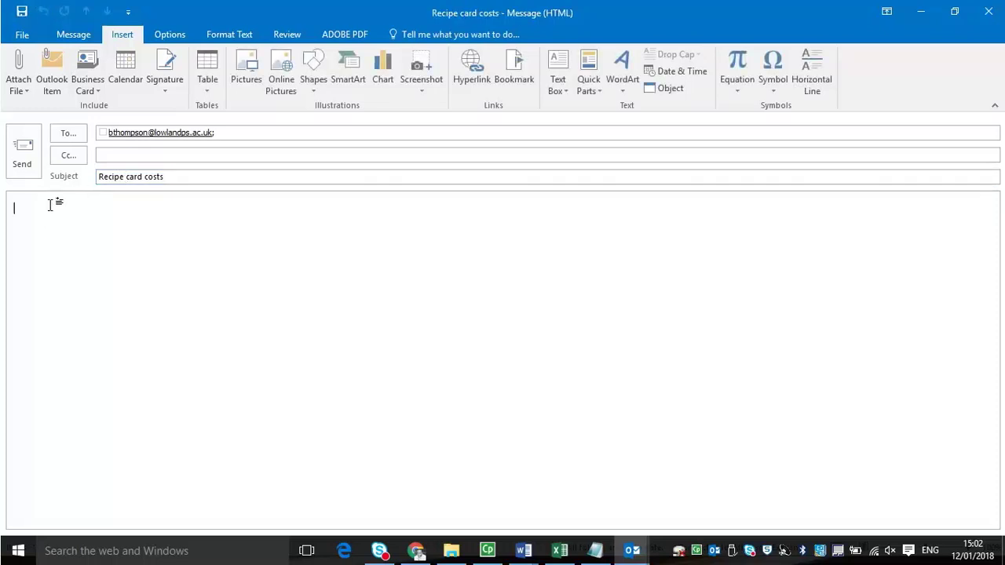
Step: Write the greeting and a paragraph saying the costs spreadsheet is attached, asking for confirmation
text(Dear )
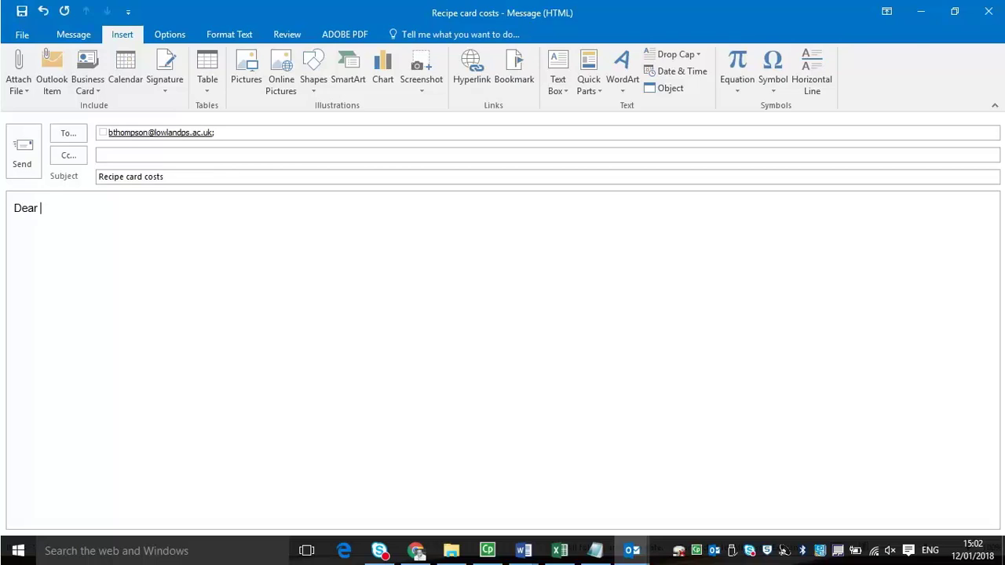
text(Brian,)
key(Return)
text(Ples)
text(se find attached)
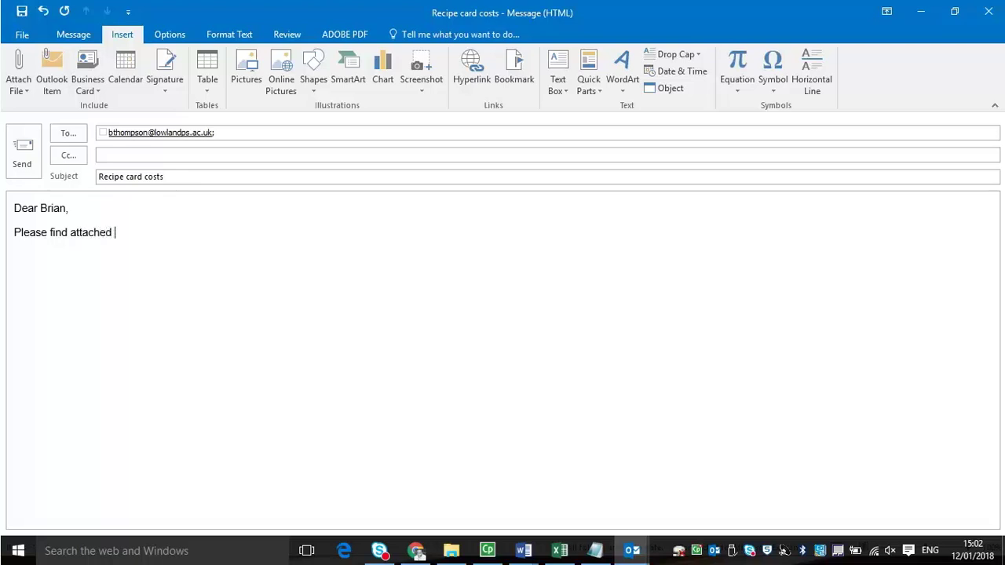
text(the spreadsheet outlin)
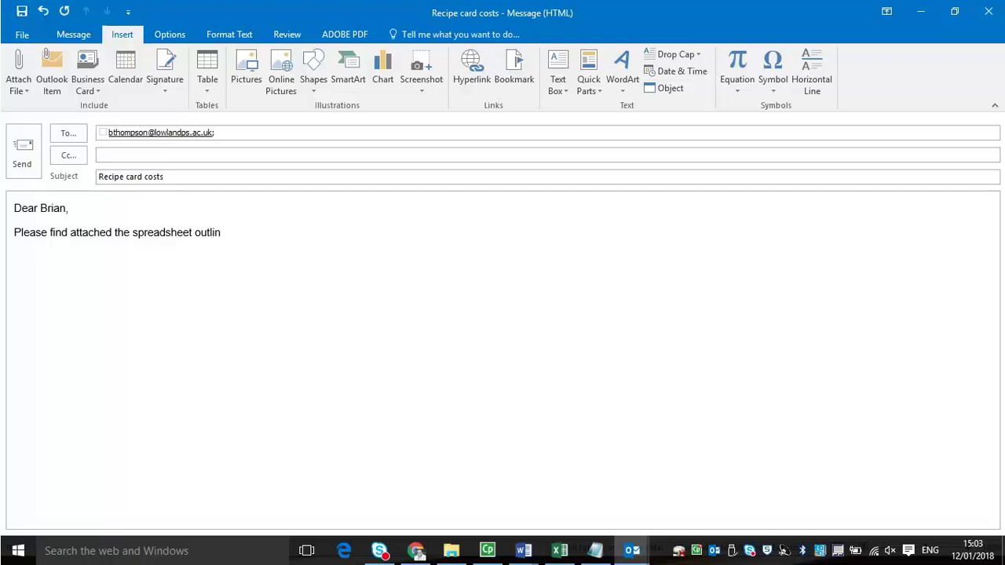
text(ing)
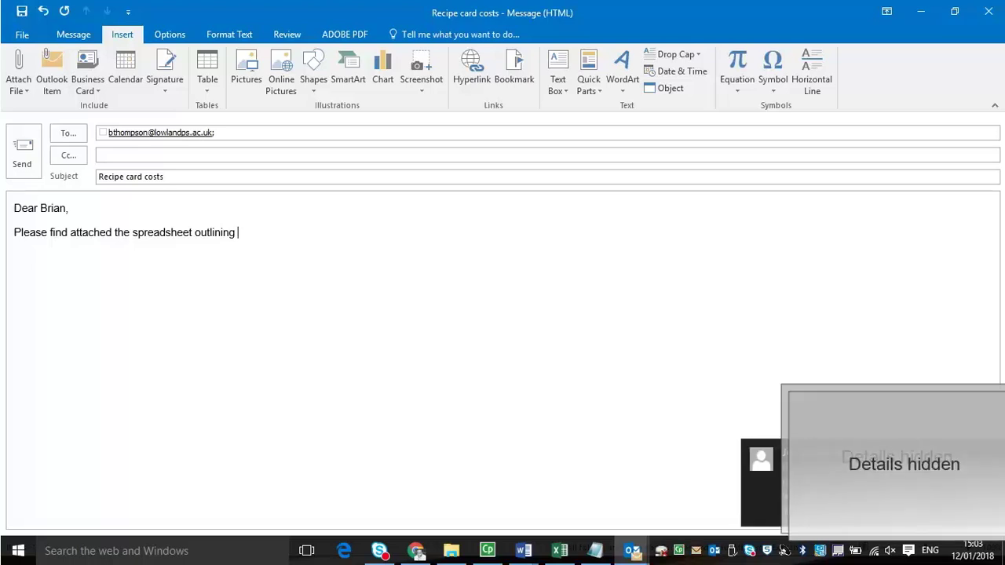
text(the cost)
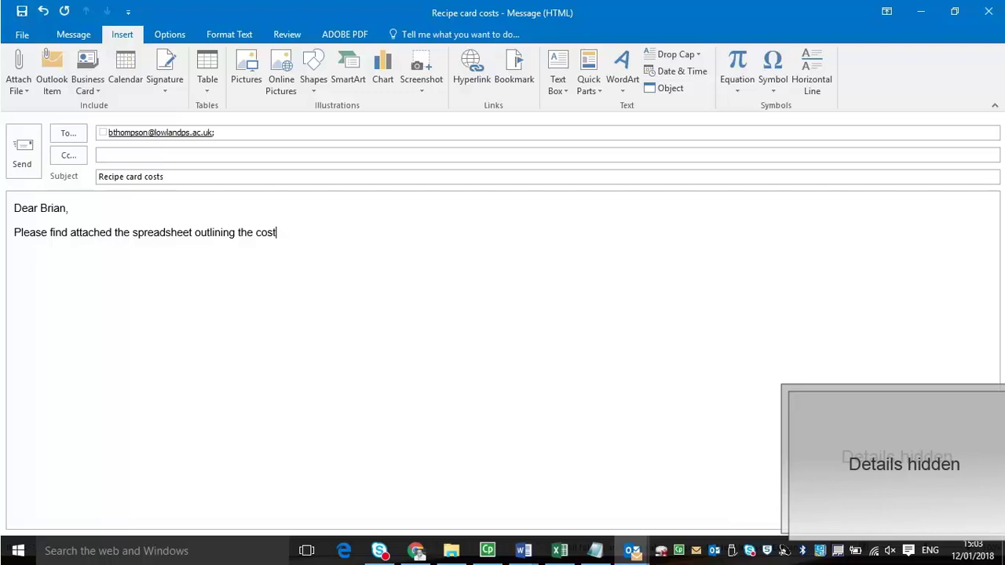
text(s. Pleae)
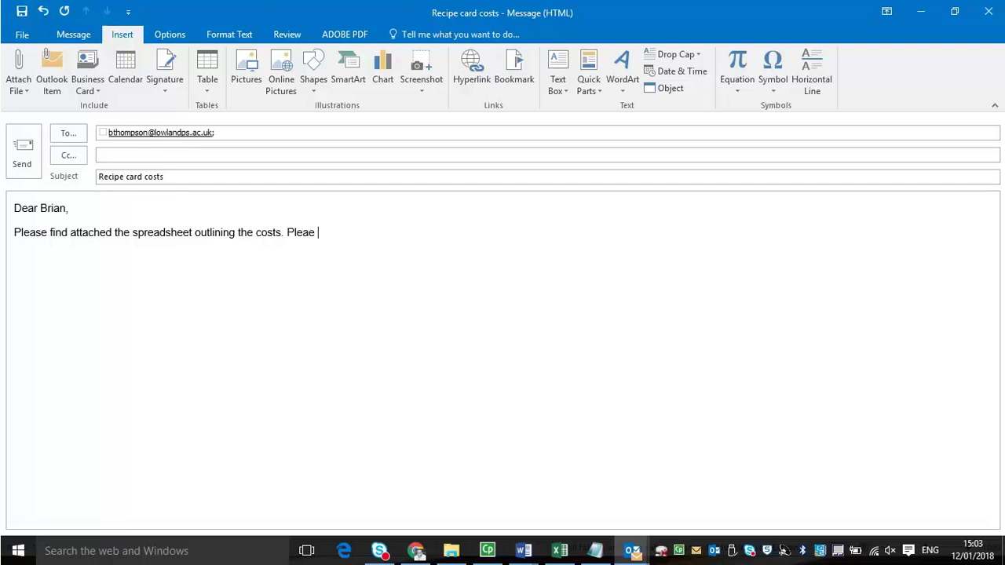
key(BackSpace)
key(BackSpace)
text(se confirm)
text(that you)
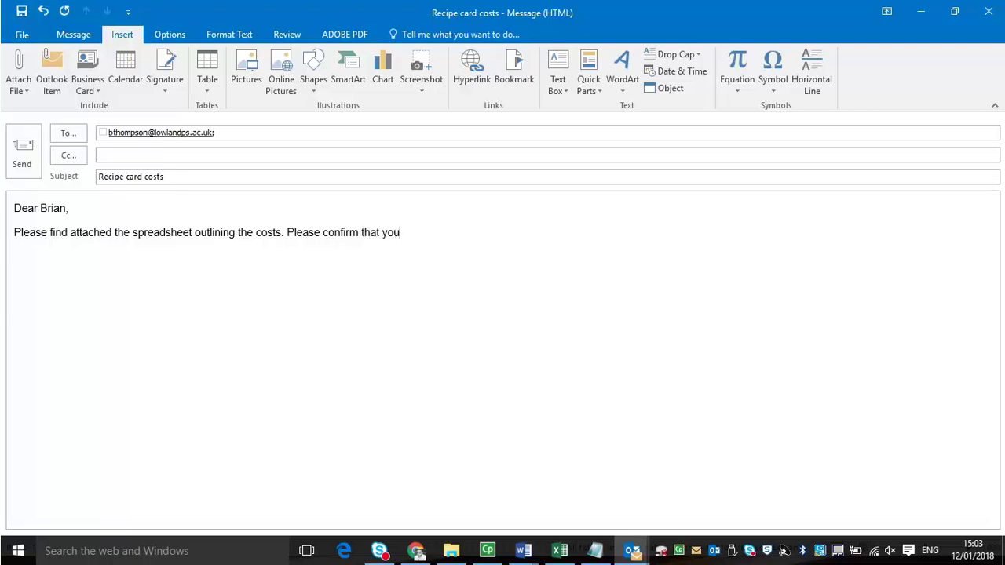
text( are happy with)
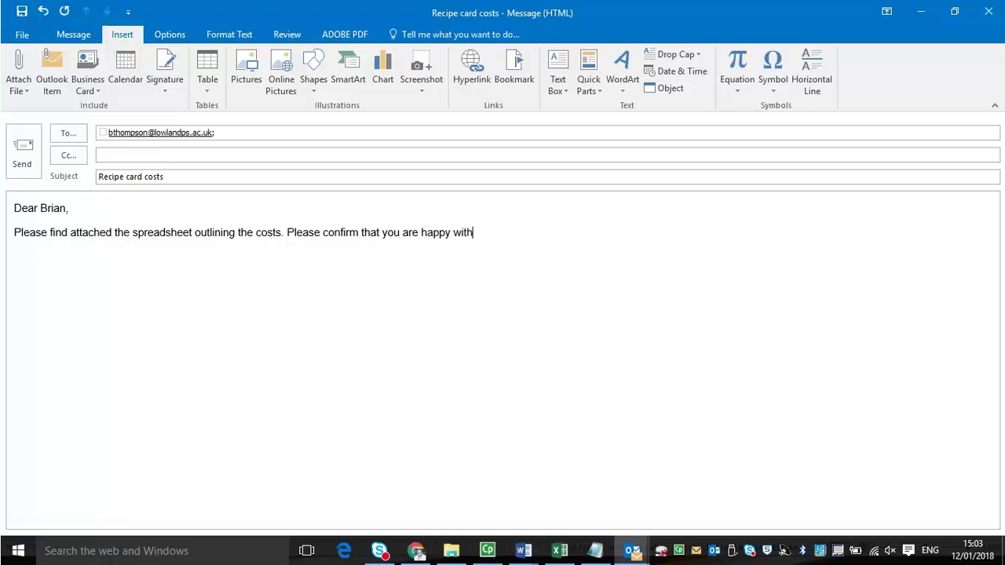
text( the costs.)
Step: Sign off the email with 'Regards' and the sender's name on the next line
key(Return)
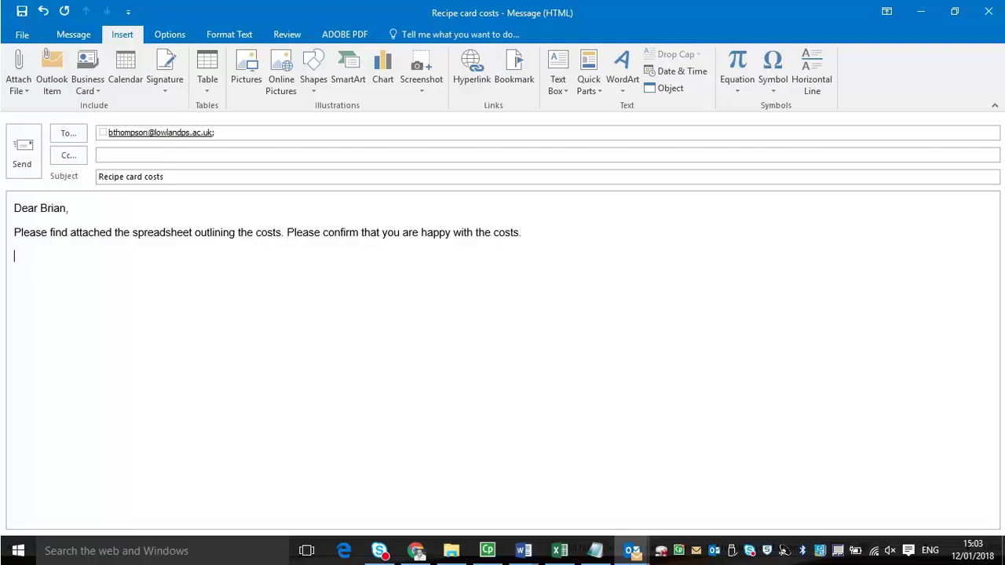
text(Regards)
key(shift+Return)
text(R)
key(BackSpace)
key(BackSpace)
key(Return)
text(Roberto)
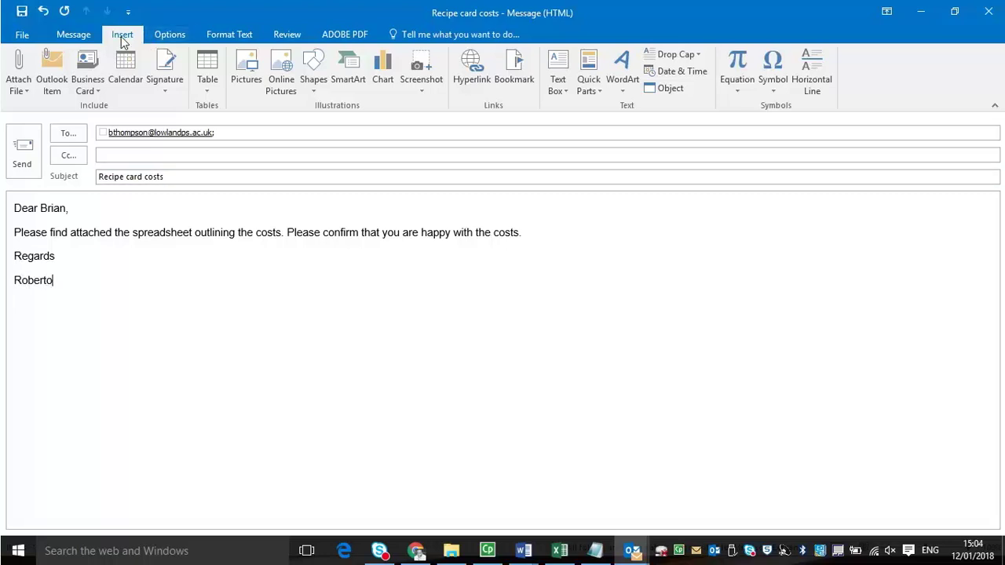
Step: Attach CardCostL1.xlsx from recent files and minimize the message window
click(27, 88)
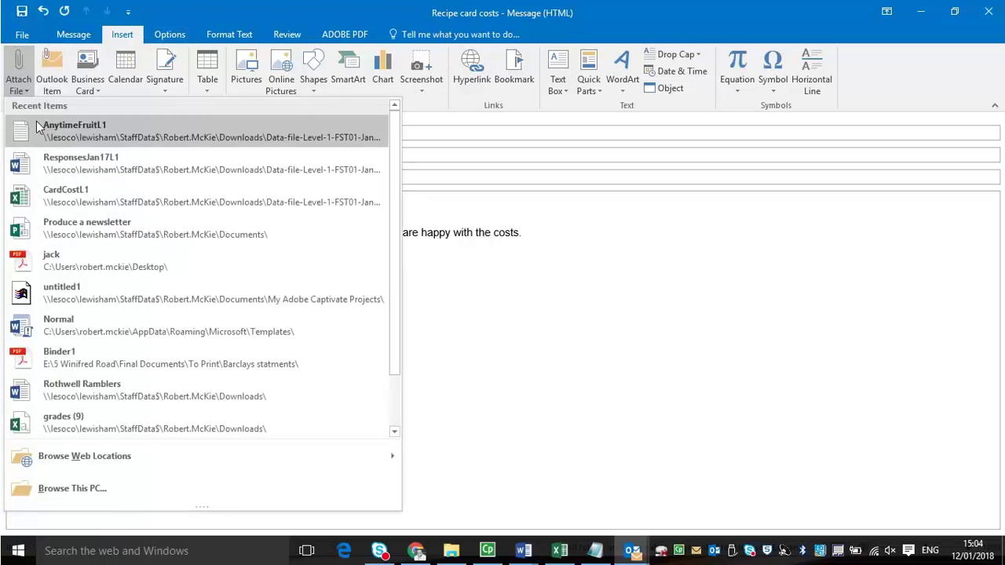
click(46, 189)
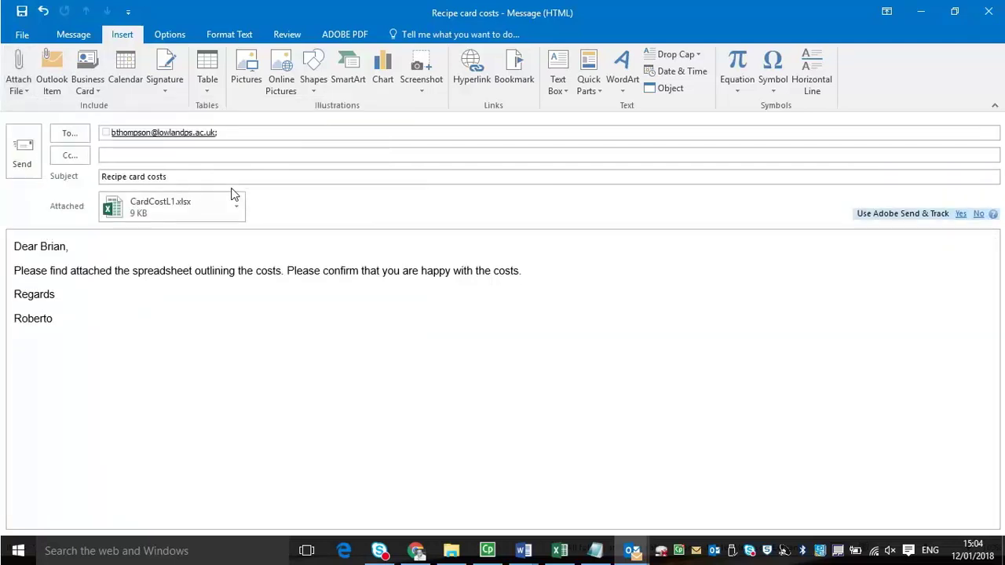
click(919, 14)
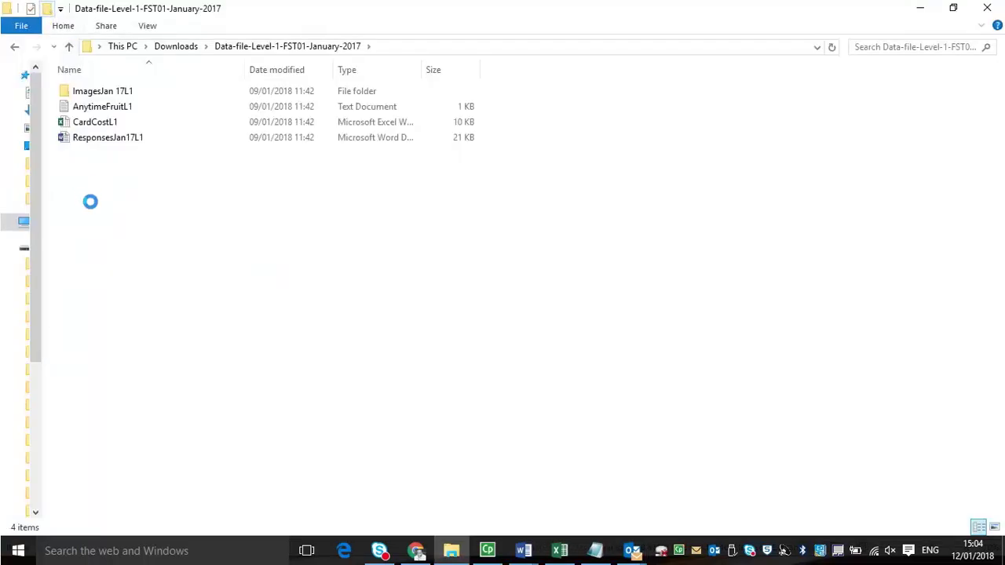
Step: Add a new folder named 'RCards2017' inside the Data-file-Level-1-FST01-January-2017 folder
key(ctrl+shift+n)
text(RCards201)
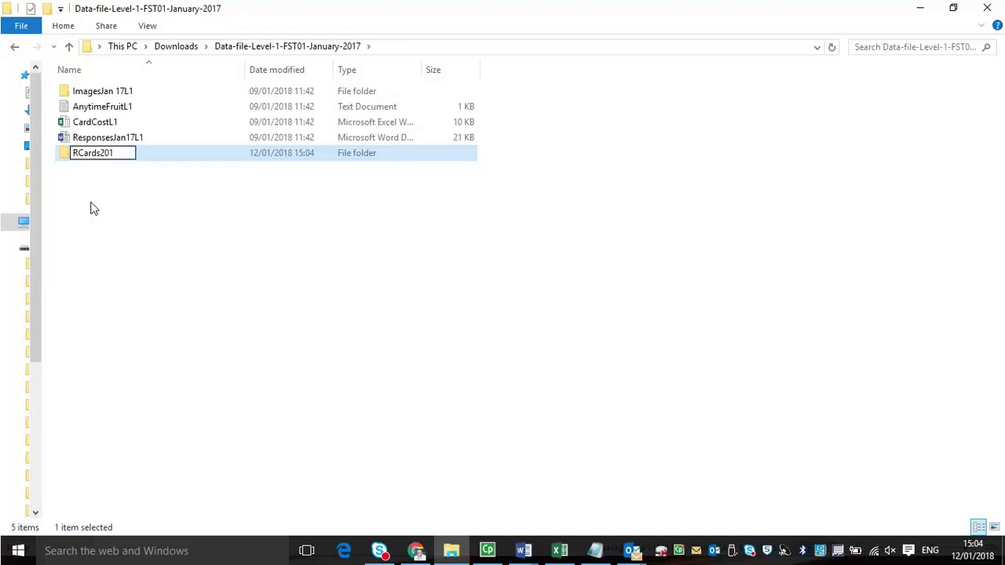
text(7)
key(Return)
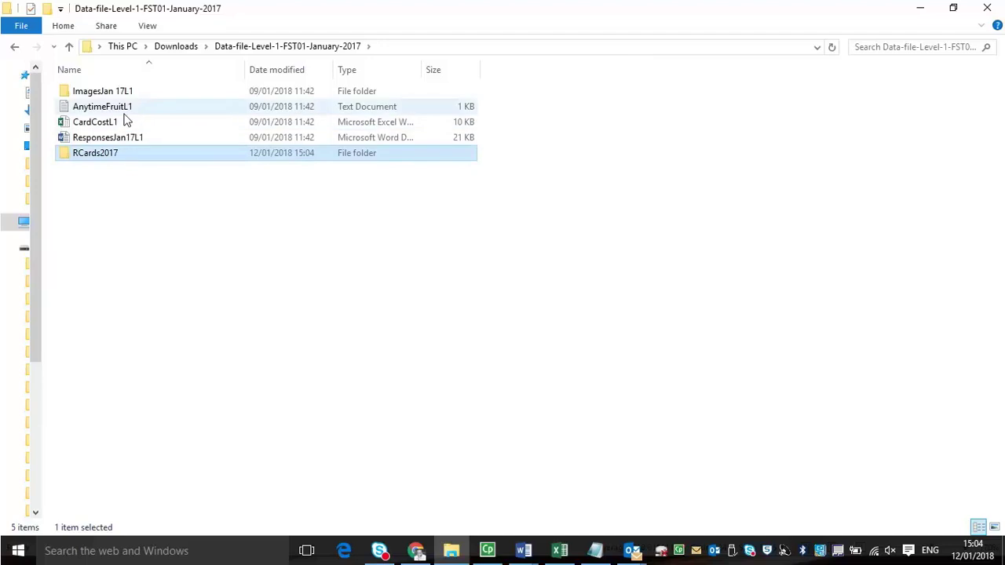